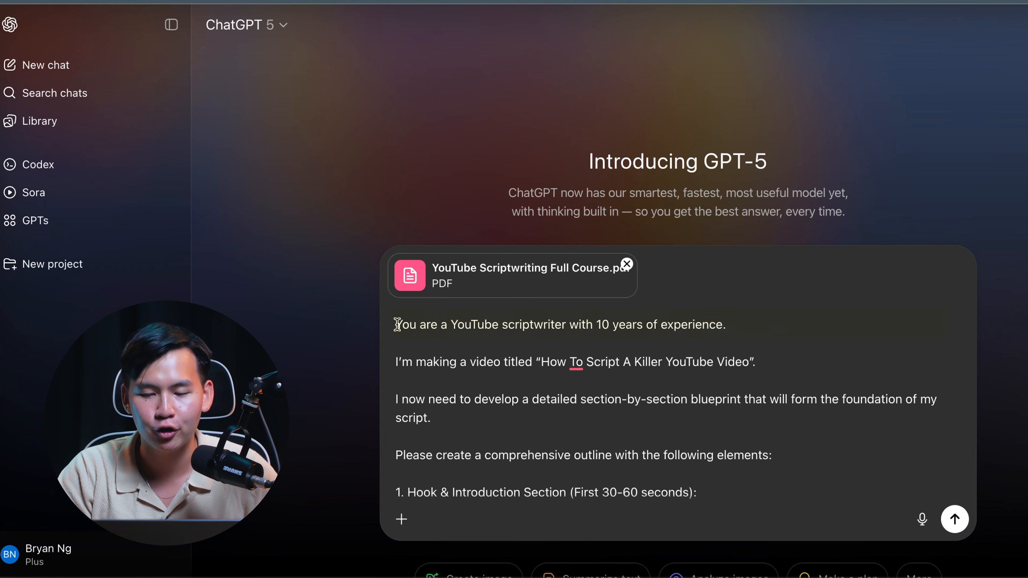
Review the section-by-section blueprint prompt for "How To Script A Killer YouTube Video" and send it with the attached YouTube Scriptwriting Full Course PDF.
click(758, 327)
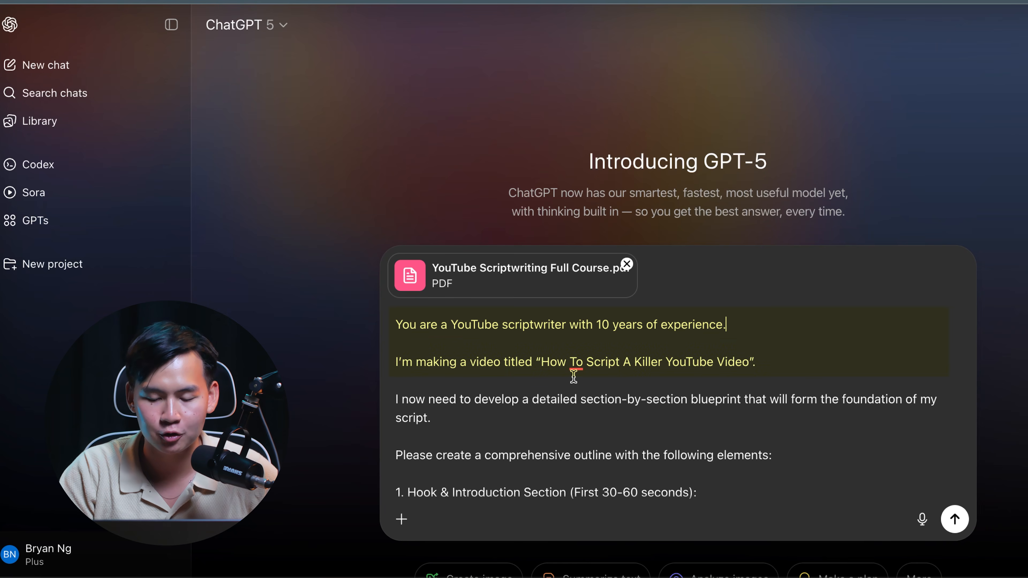
scroll(789, 365, down, 1)
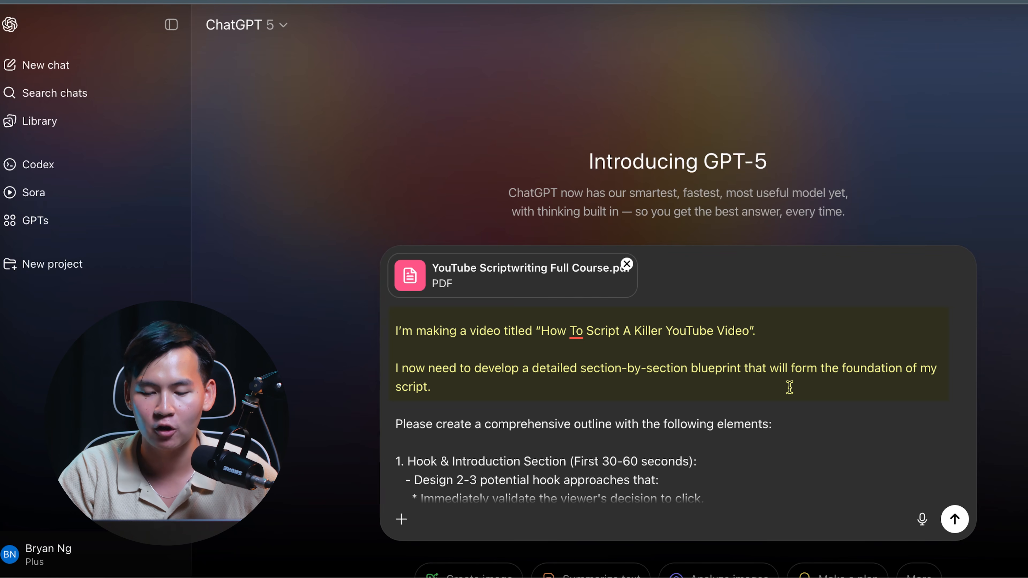
scroll(787, 385, down, 3)
scroll(751, 377, down, 3)
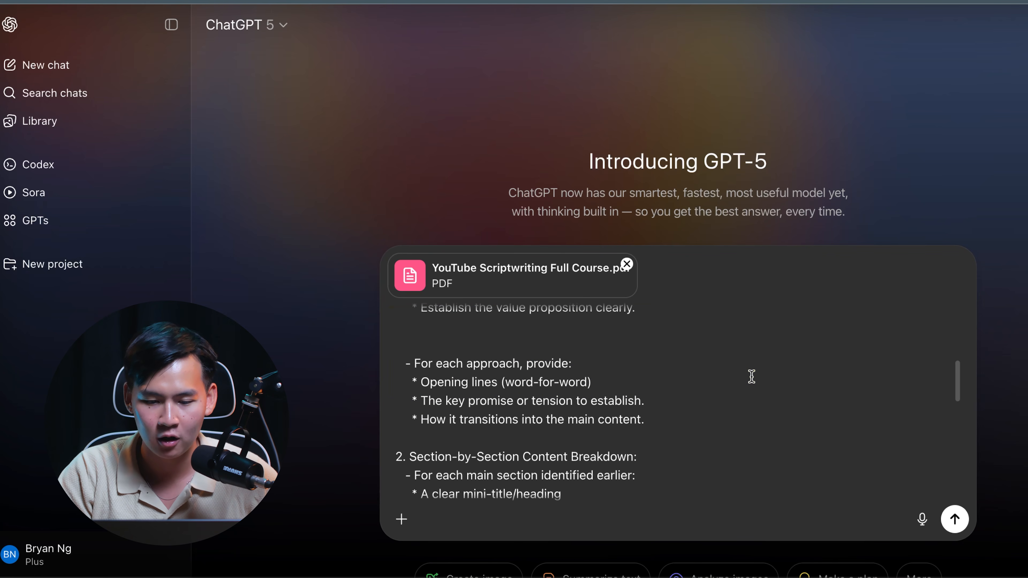
scroll(746, 385, down, 1)
scroll(713, 447, down, 2)
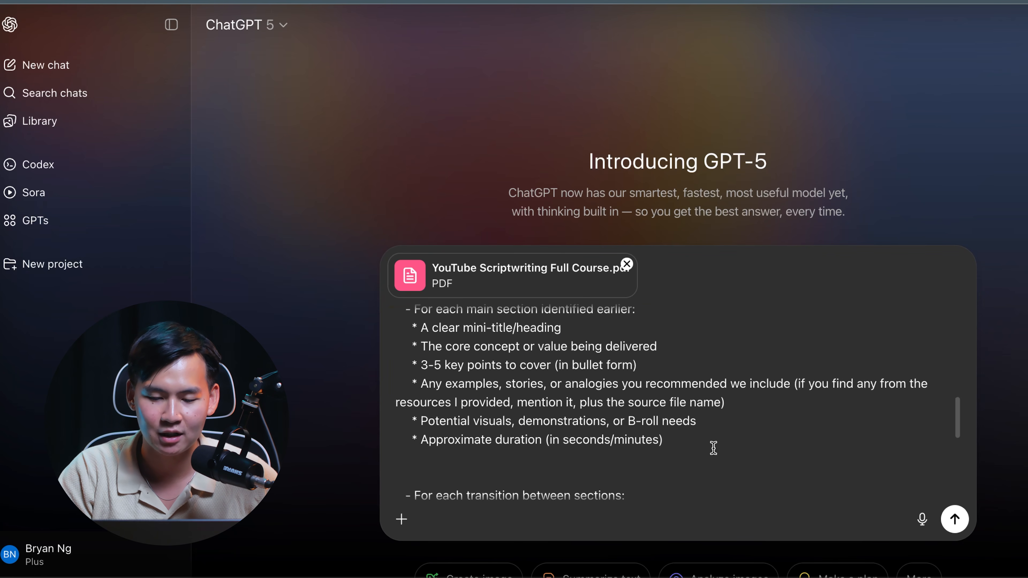
scroll(713, 447, down, 2)
scroll(689, 418, down, 4)
click(681, 406)
Read the three hook approaches in the Hook & Introduction section of the generated blueprint.
scroll(680, 405, down, 2)
scroll(680, 406, down, 1)
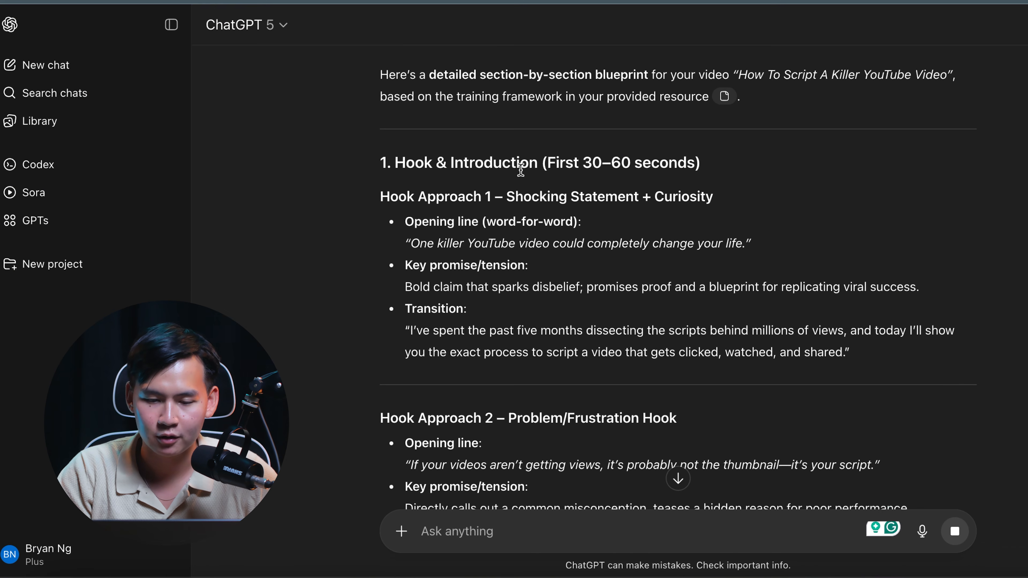
scroll(539, 219, up, 1)
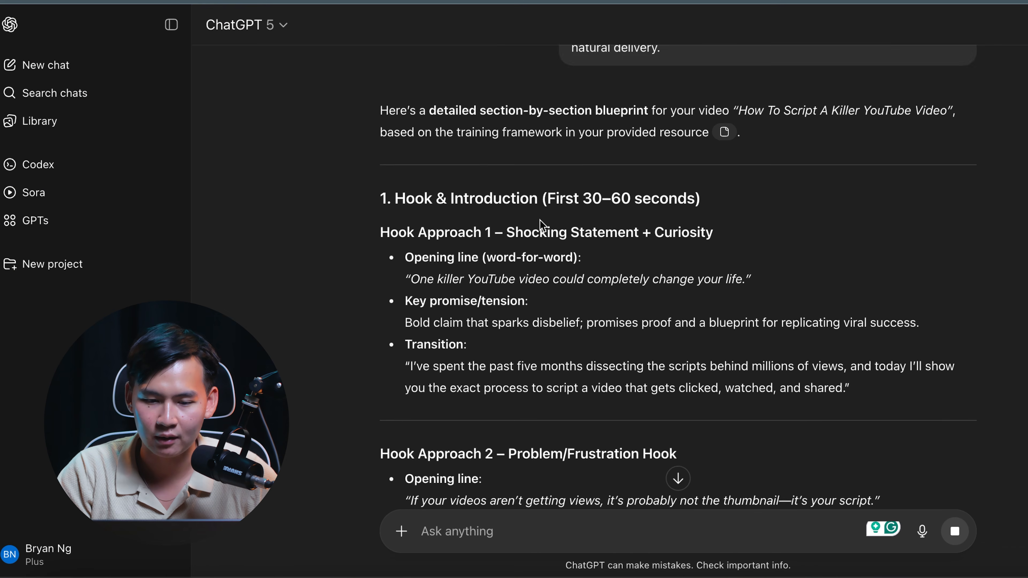
scroll(540, 220, down, 4)
scroll(540, 220, up, 3)
scroll(540, 220, down, 1)
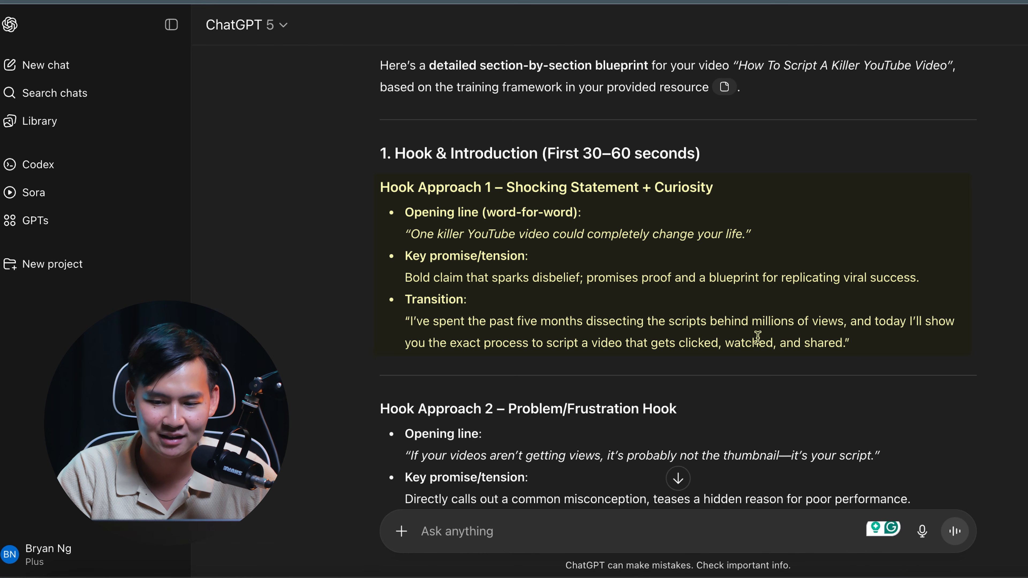
scroll(522, 350, down, 3)
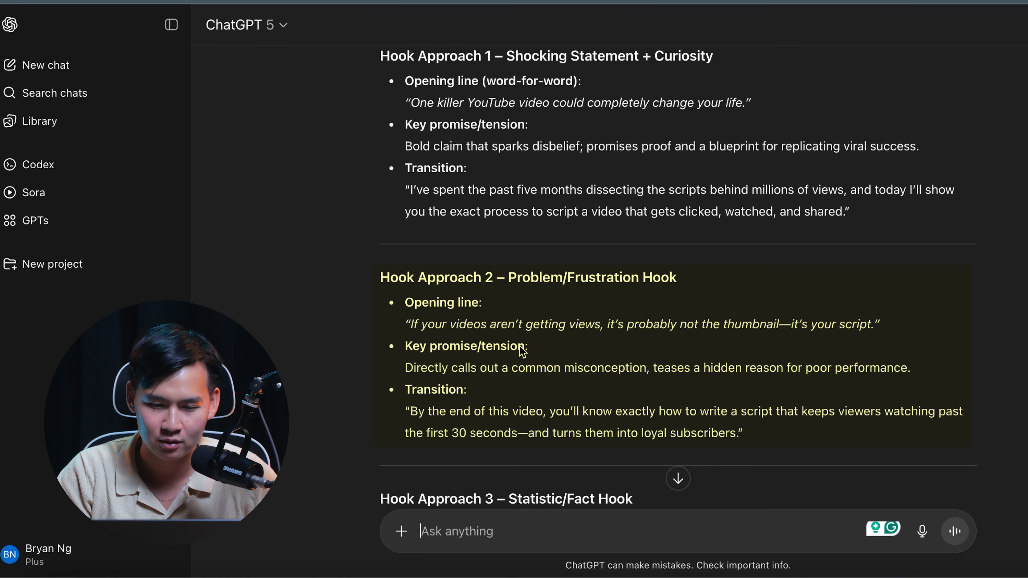
scroll(522, 350, down, 5)
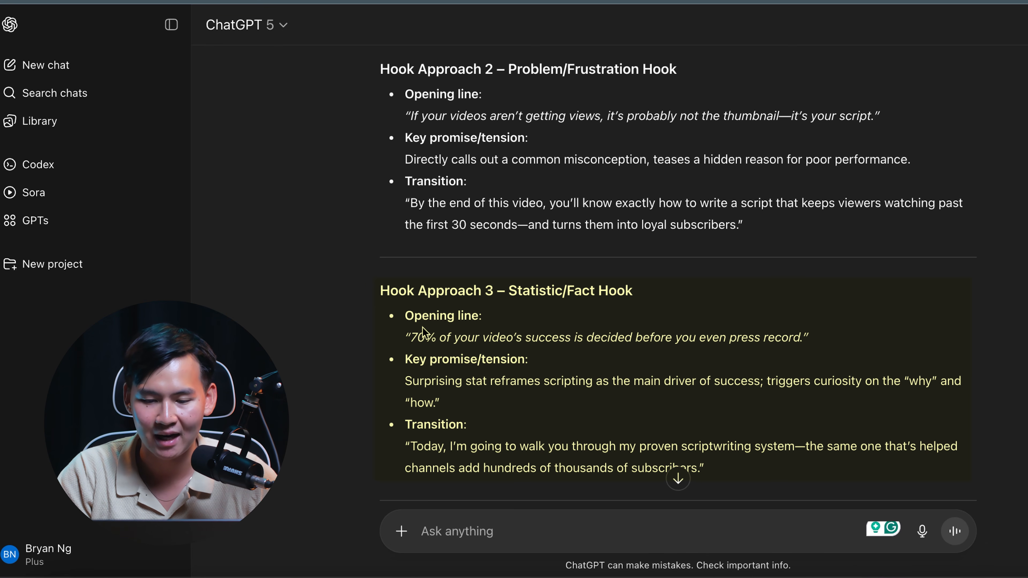
Go back over the hook approaches from the first one, comparing their opening lines, key promises and transitions.
scroll(423, 330, up, 9)
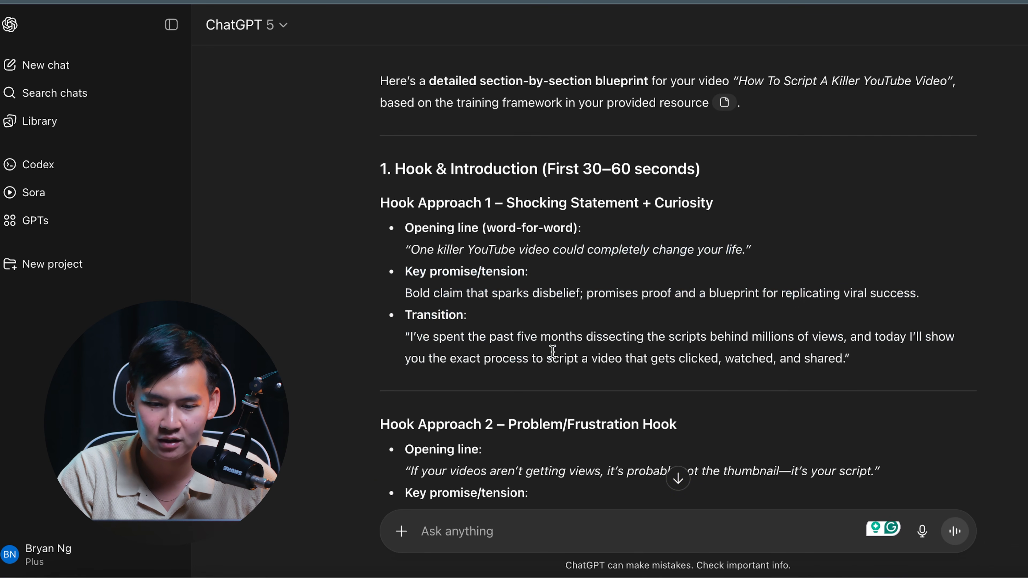
scroll(553, 351, down, 7)
drag(483, 389, 510, 481)
click(510, 481)
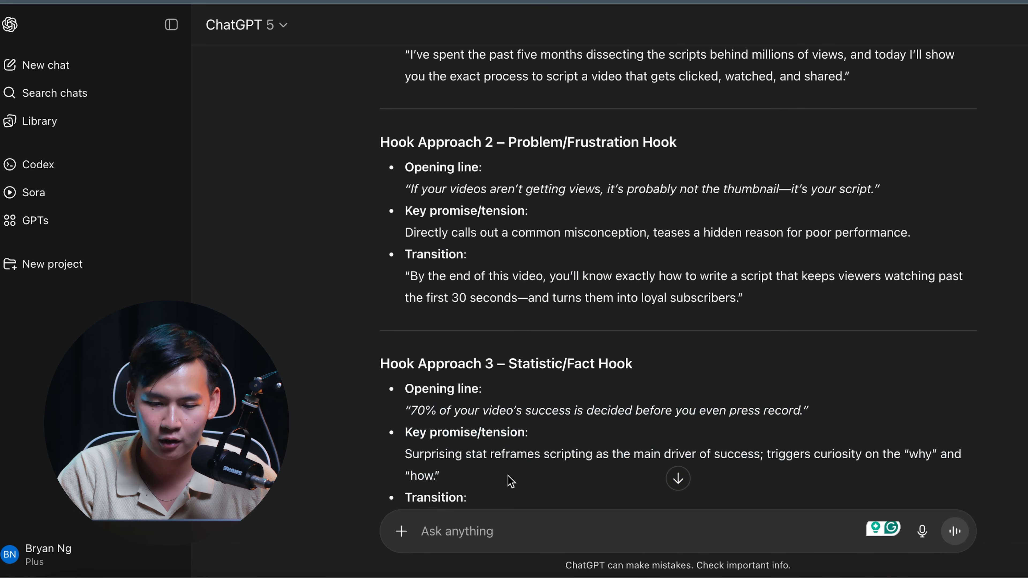
scroll(507, 479, down, 3)
scroll(394, 283, up, 2)
drag(395, 313, 452, 335)
click(605, 308)
scroll(604, 357, down, 2)
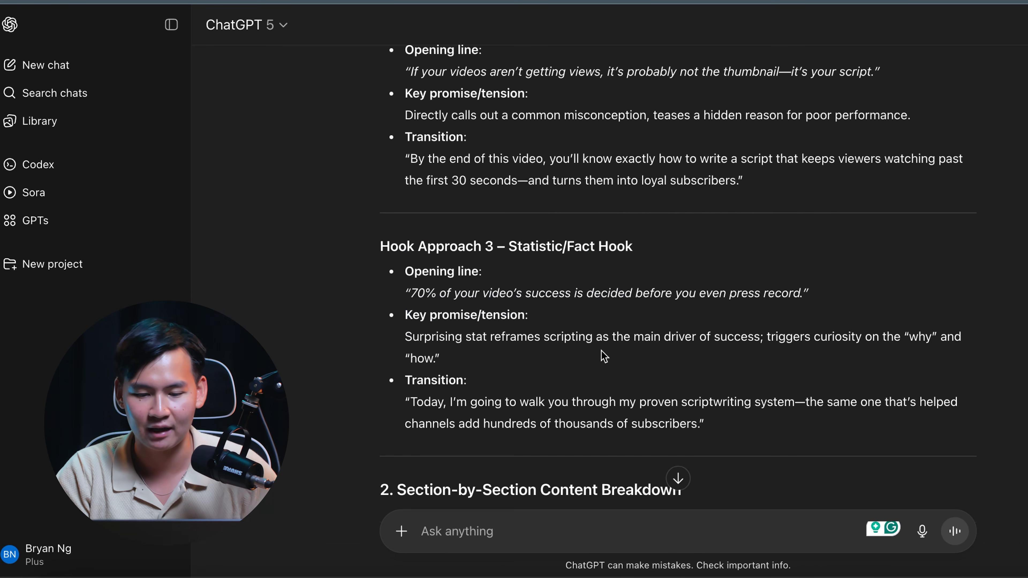
Examine the Section-by-Section Content Breakdown from Section 1 to Section 6 and the Visual Support Framework.
scroll(603, 356, down, 9)
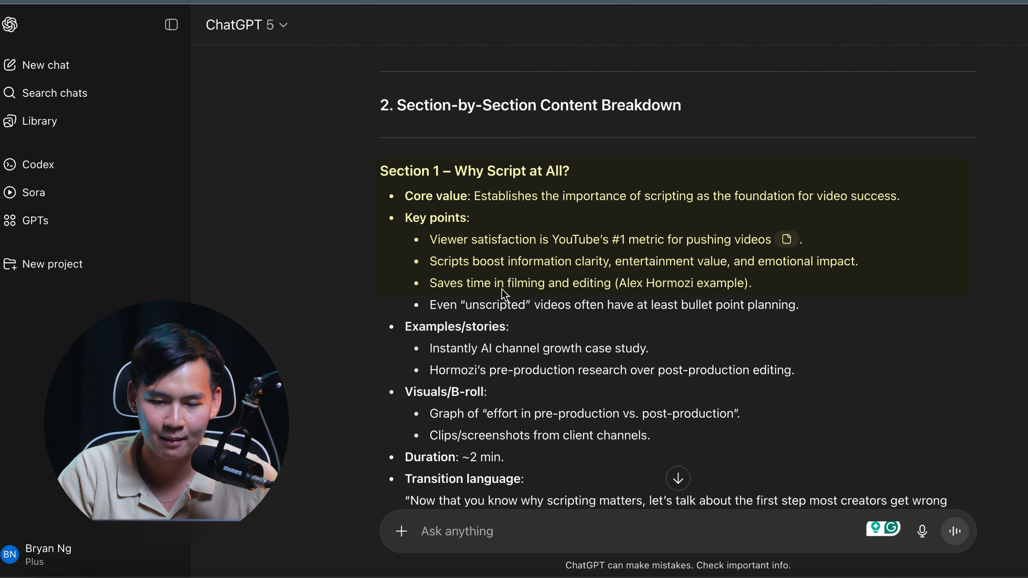
scroll(582, 293, down, 10)
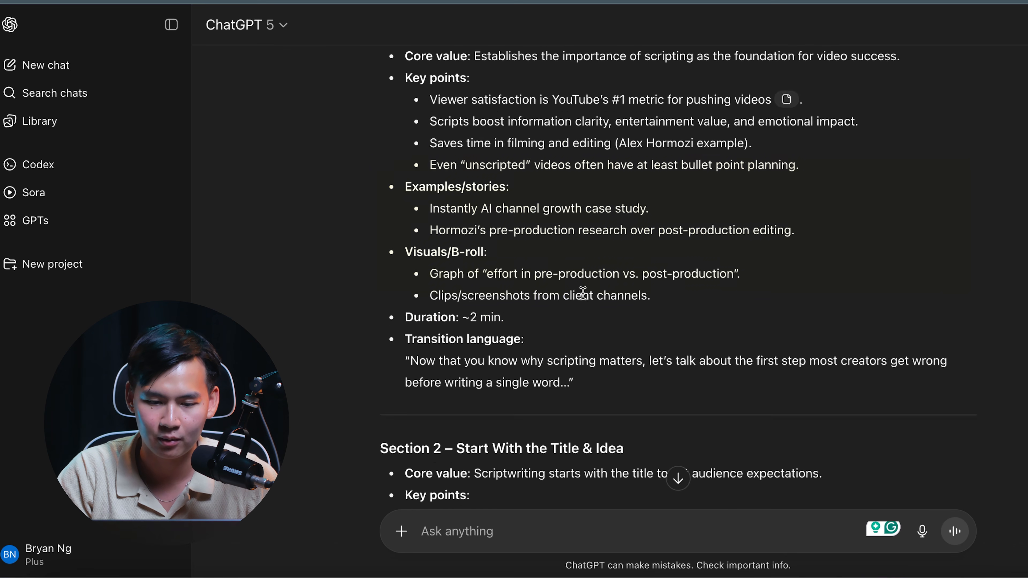
scroll(586, 242, down, 10)
scroll(586, 242, down, 1)
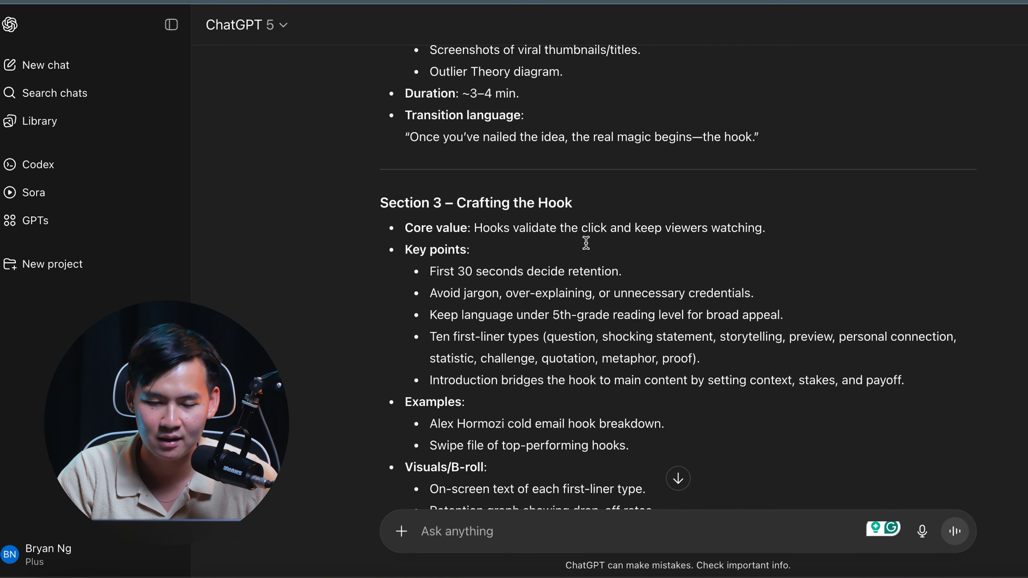
scroll(559, 230, down, 9)
scroll(561, 230, down, 10)
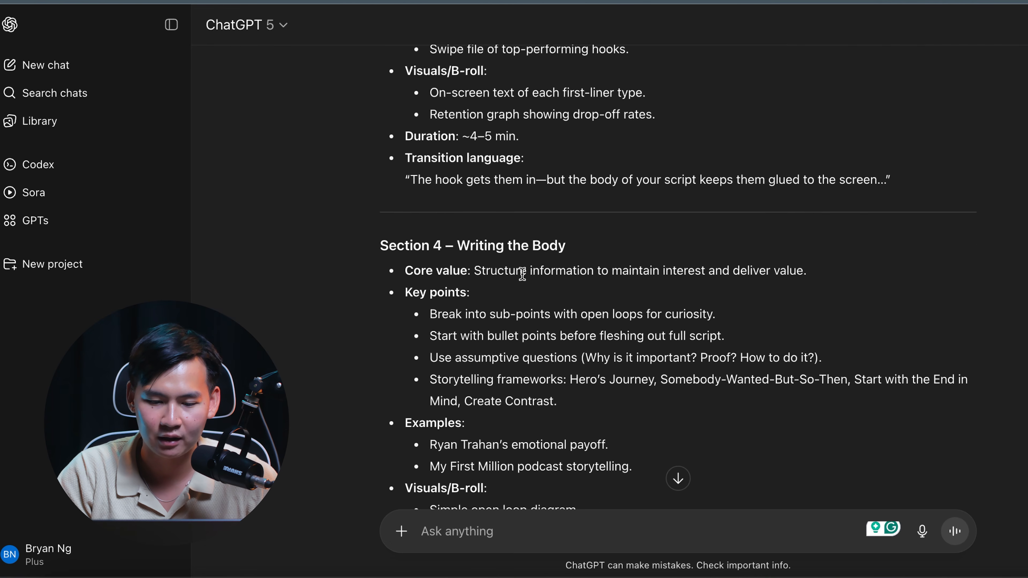
scroll(661, 290, down, 10)
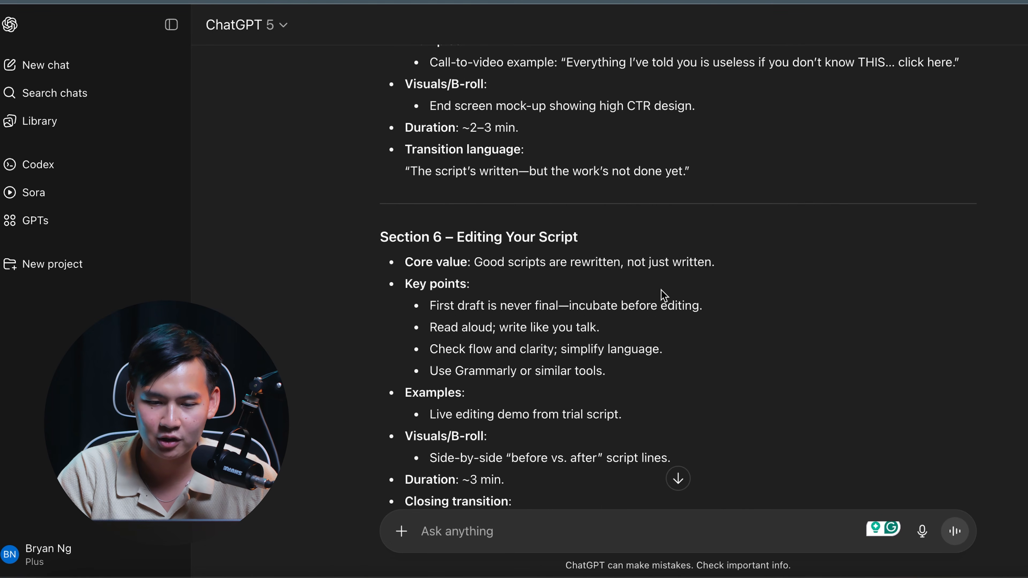
scroll(515, 207, down, 15)
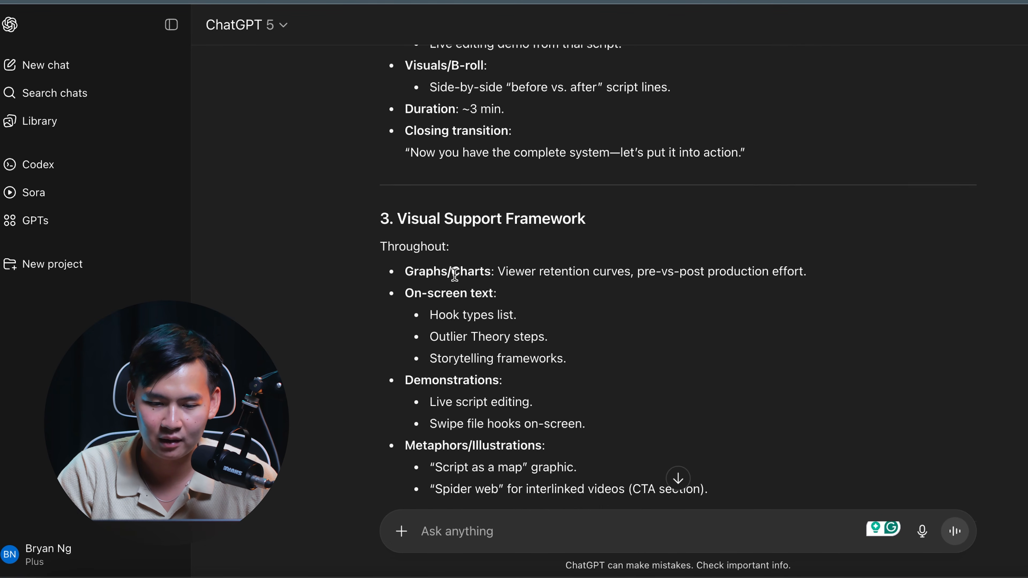
scroll(458, 280, up, 12)
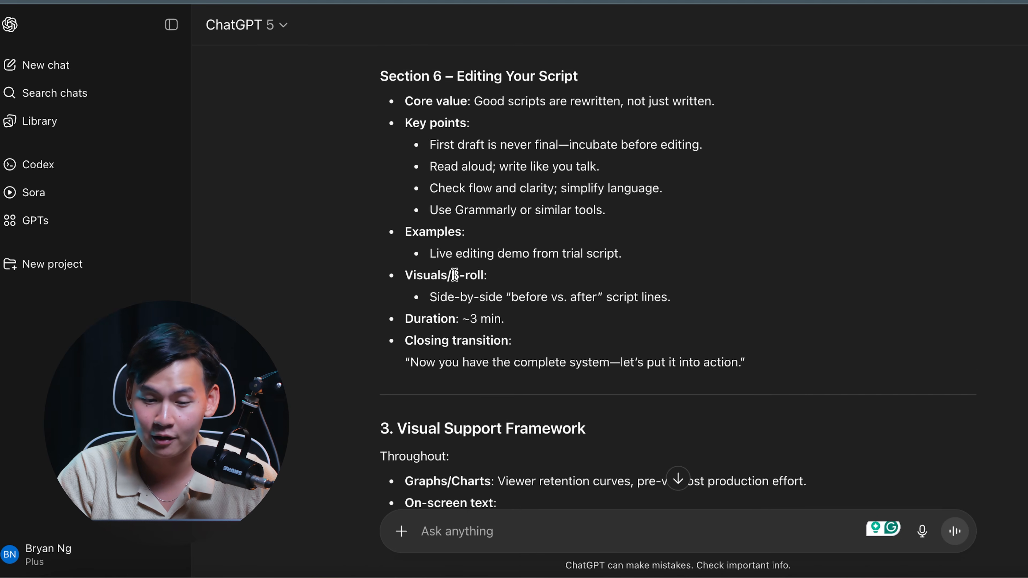
scroll(454, 275, up, 1)
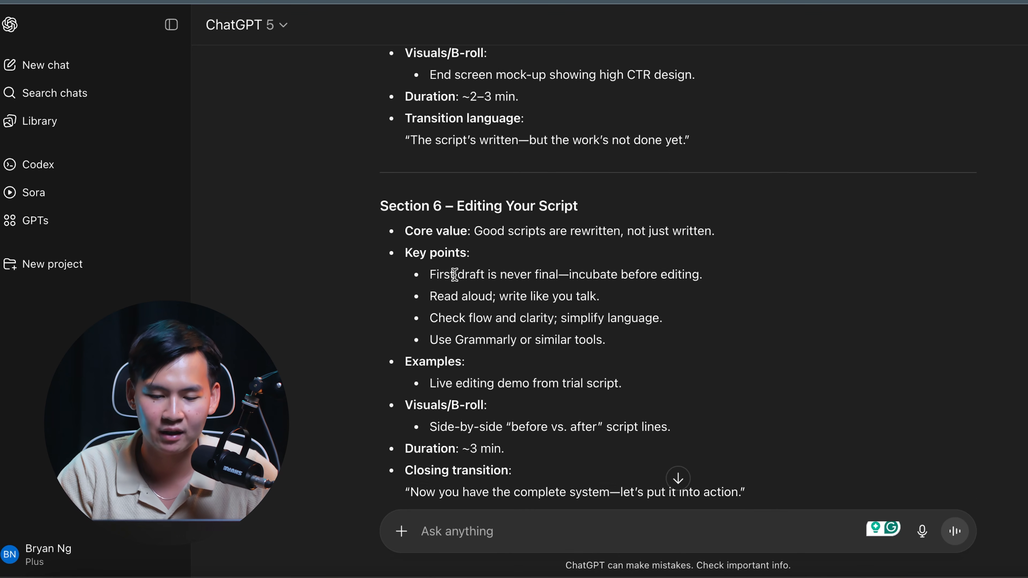
scroll(454, 274, down, 1)
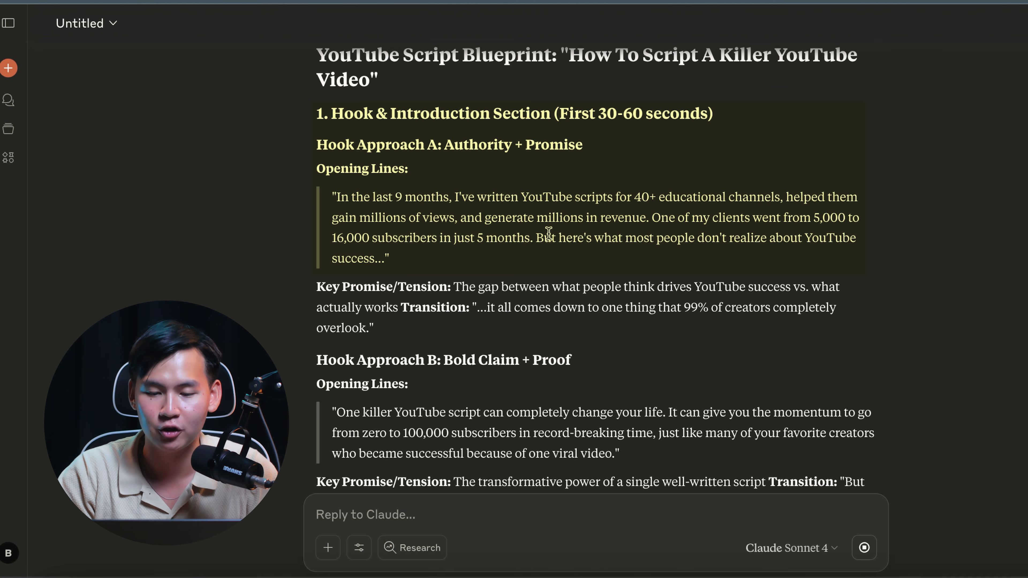
Read the opening lines of Hook Approaches A, B and C in Claude's blueprint, including the Alex Hormozi example.
double_click(360, 199)
drag(361, 199, 466, 213)
click(467, 214)
drag(650, 217, 536, 243)
click(537, 243)
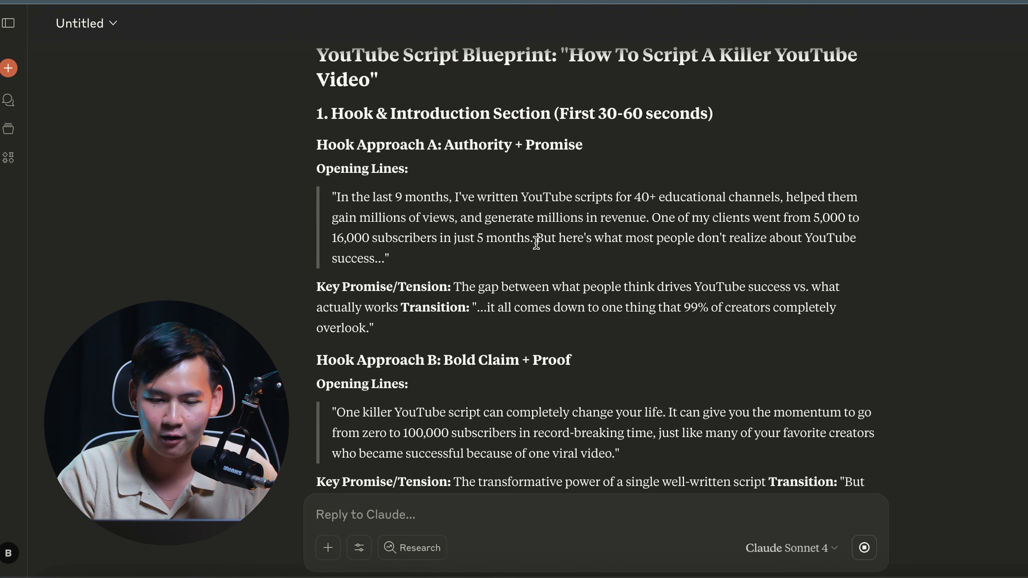
scroll(386, 246, down, 4)
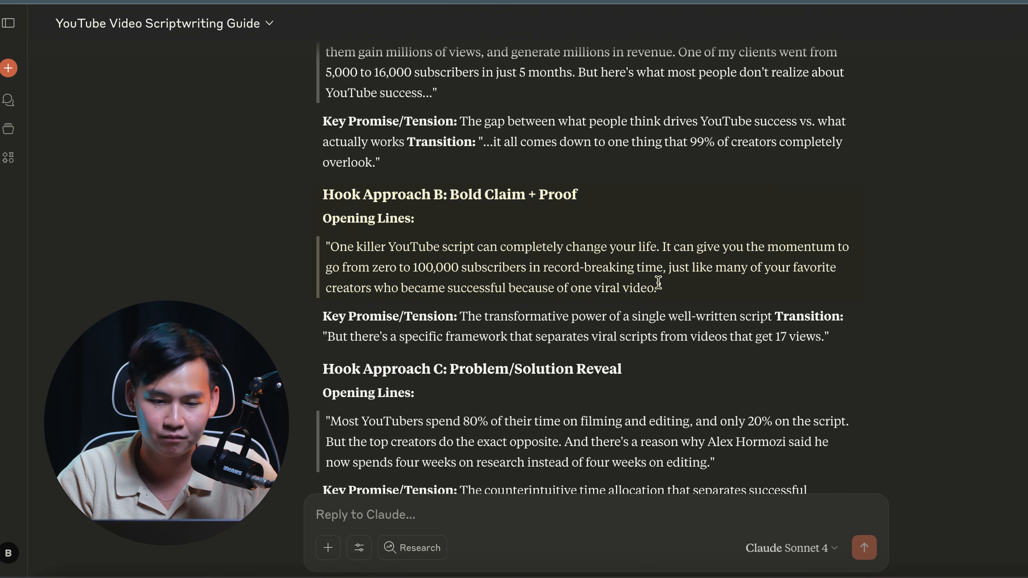
scroll(658, 282, down, 4)
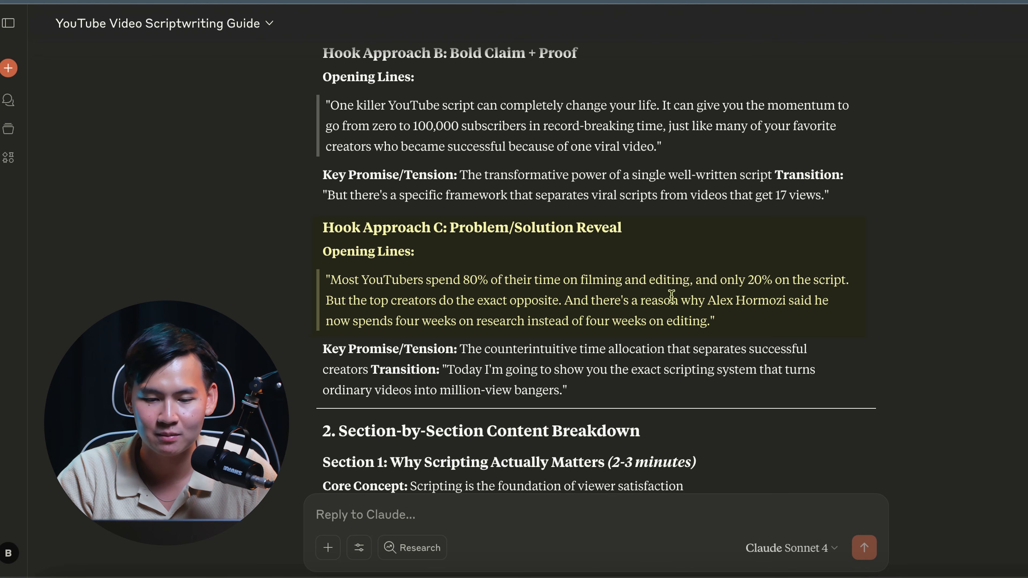
drag(708, 300, 744, 323)
click(754, 299)
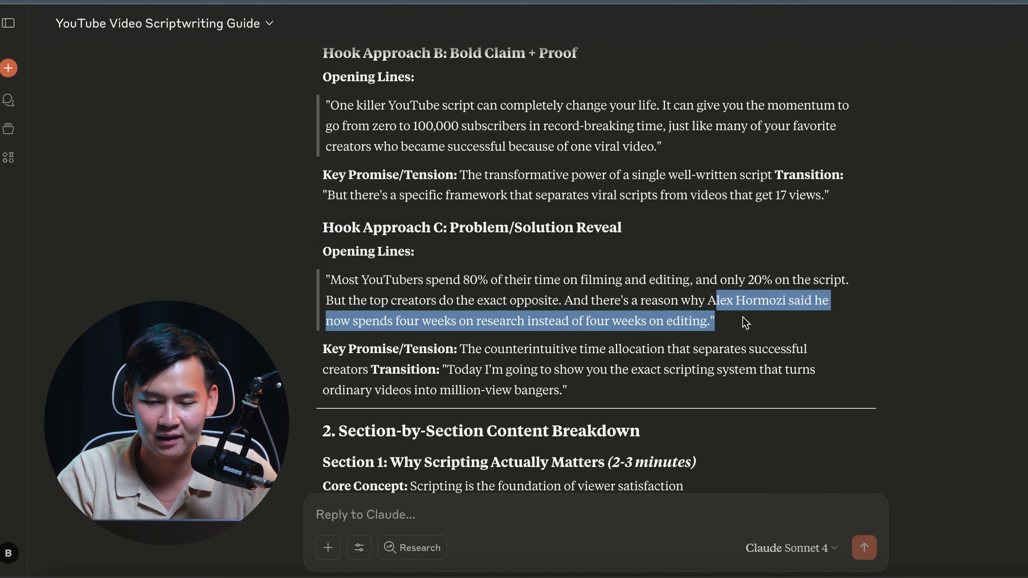
click(746, 323)
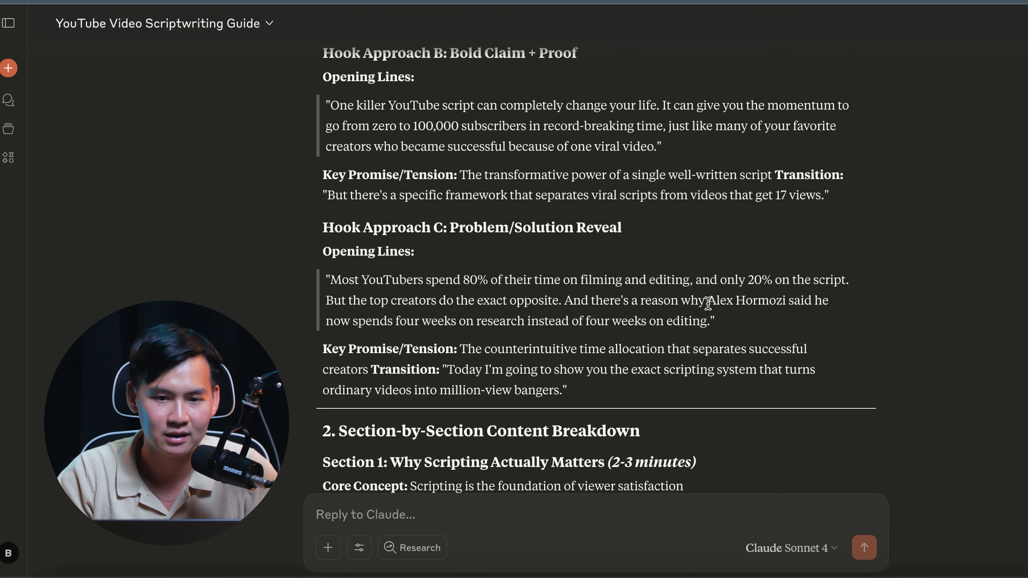
Examine Sections 1 and 2 of Claude's content breakdown, going through the listed types of YouTube videos.
scroll(708, 306, down, 8)
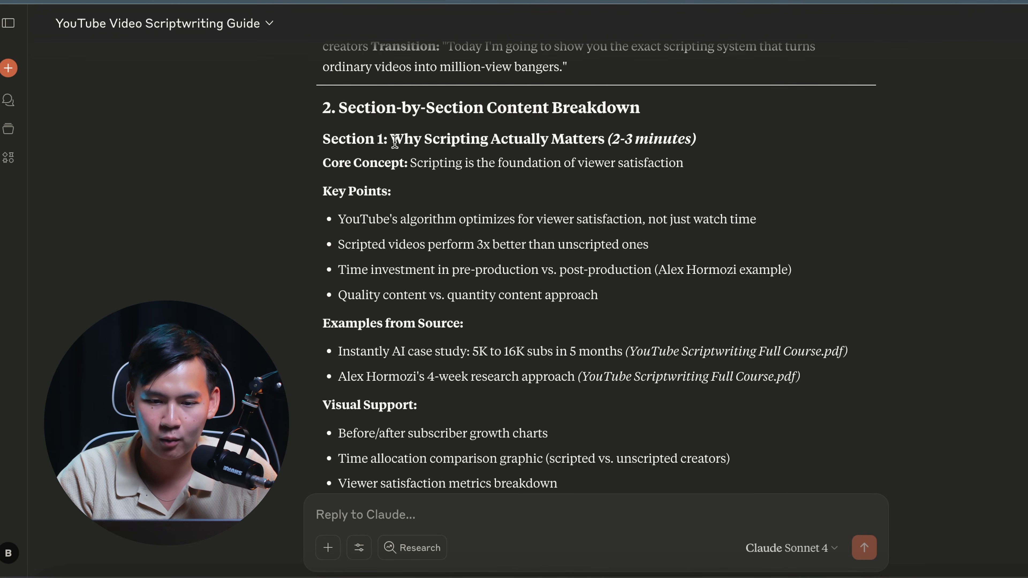
scroll(488, 258, down, 10)
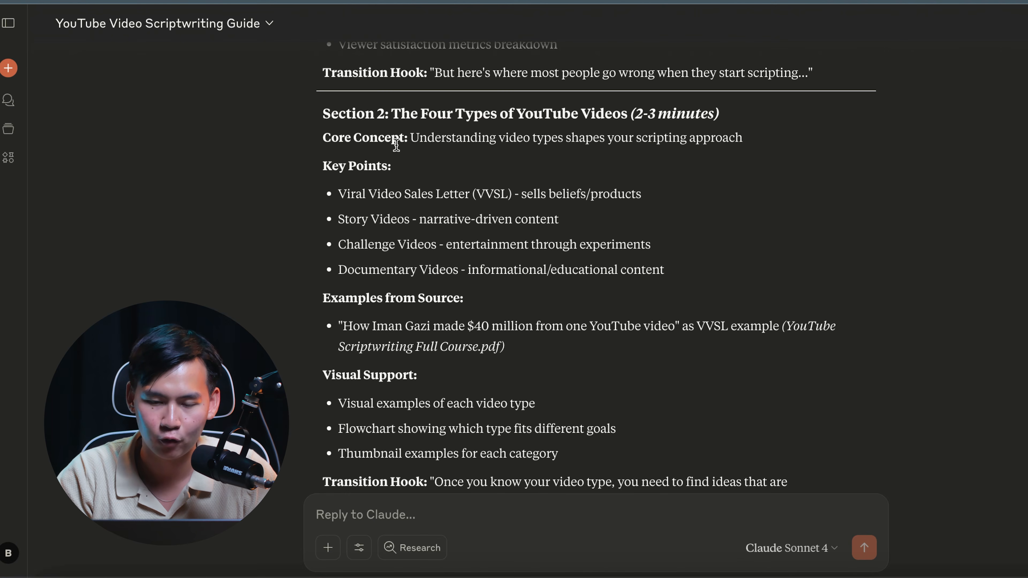
double_click(377, 194)
drag(377, 194, 449, 195)
click(393, 216)
double_click(362, 222)
click(365, 239)
drag(362, 222, 408, 244)
click(406, 245)
Examine Sections 3 to 6 of Claude's content breakdown, then recheck the source examples in the earlier sections.
scroll(404, 268, down, 9)
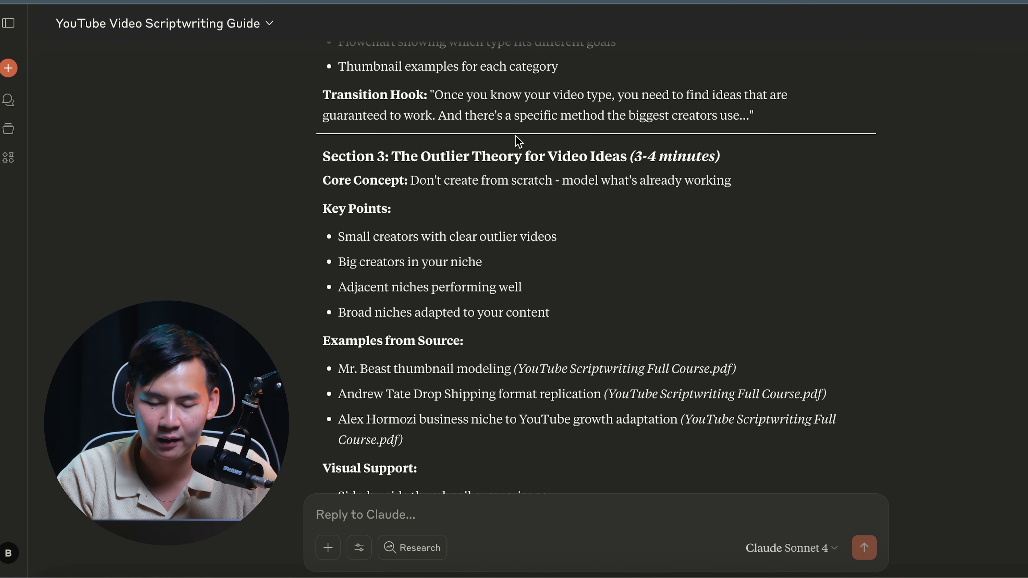
scroll(519, 251, down, 10)
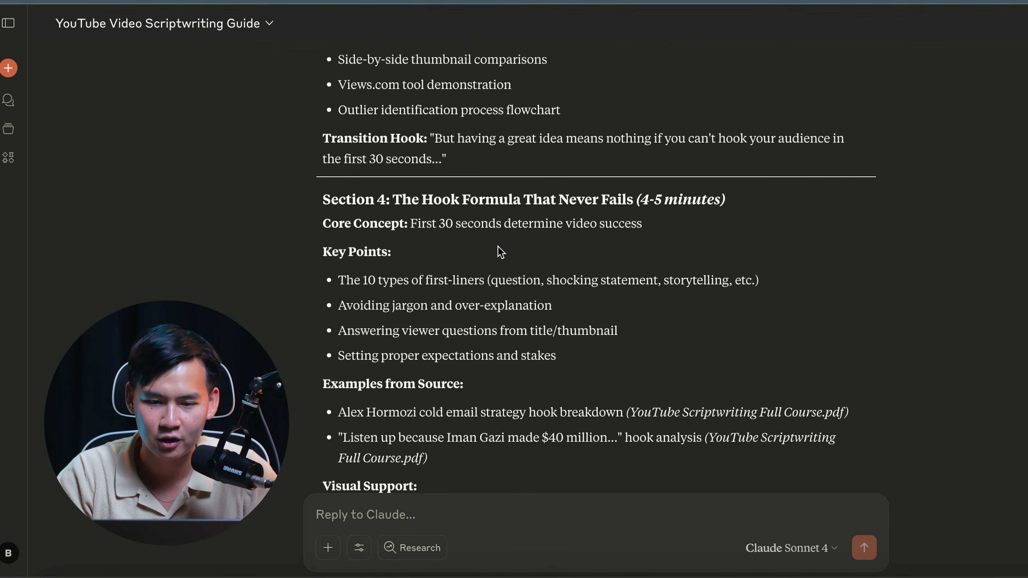
scroll(404, 202, down, 10)
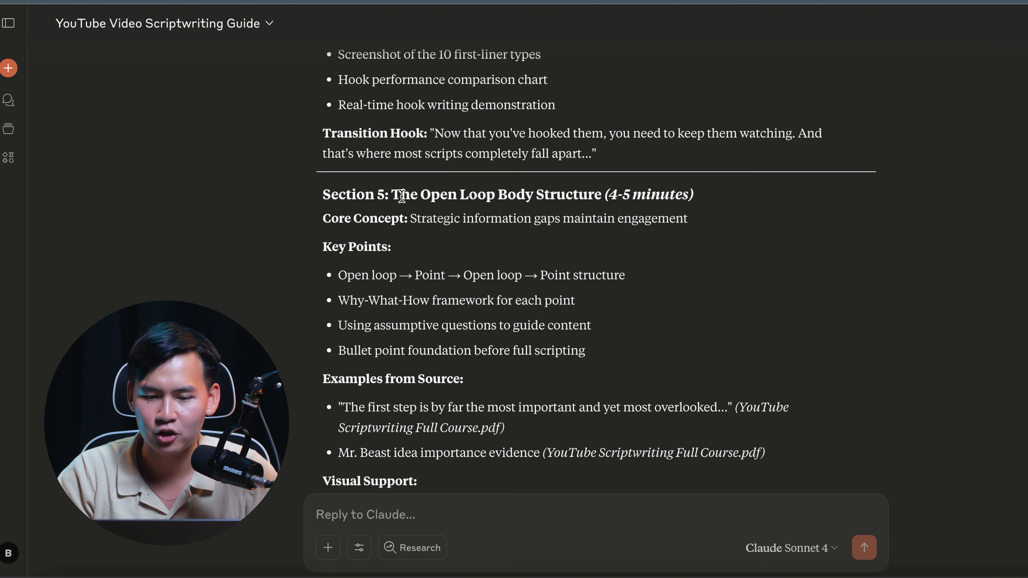
scroll(526, 215, down, 10)
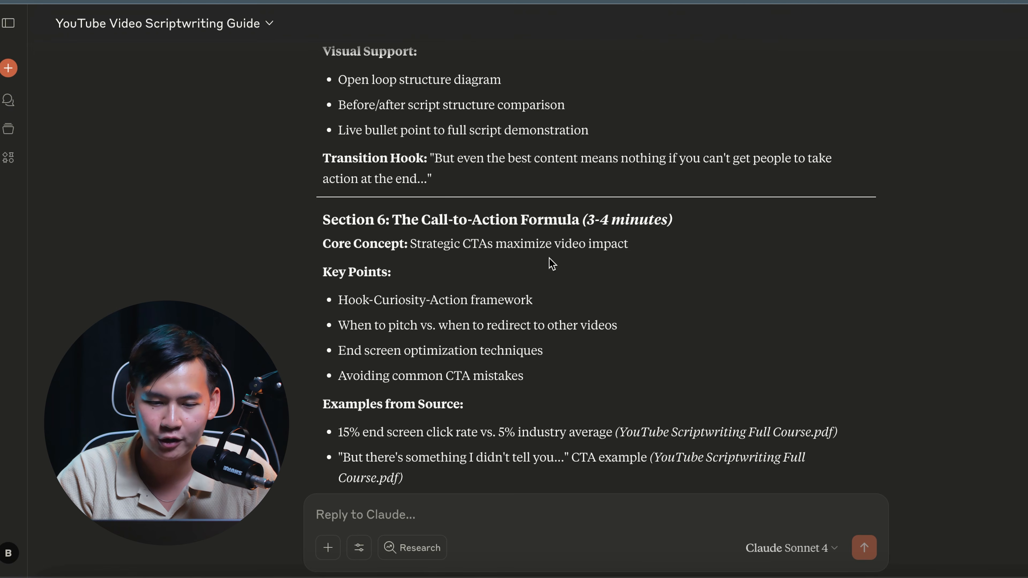
scroll(563, 342, up, 20)
scroll(563, 340, up, 20)
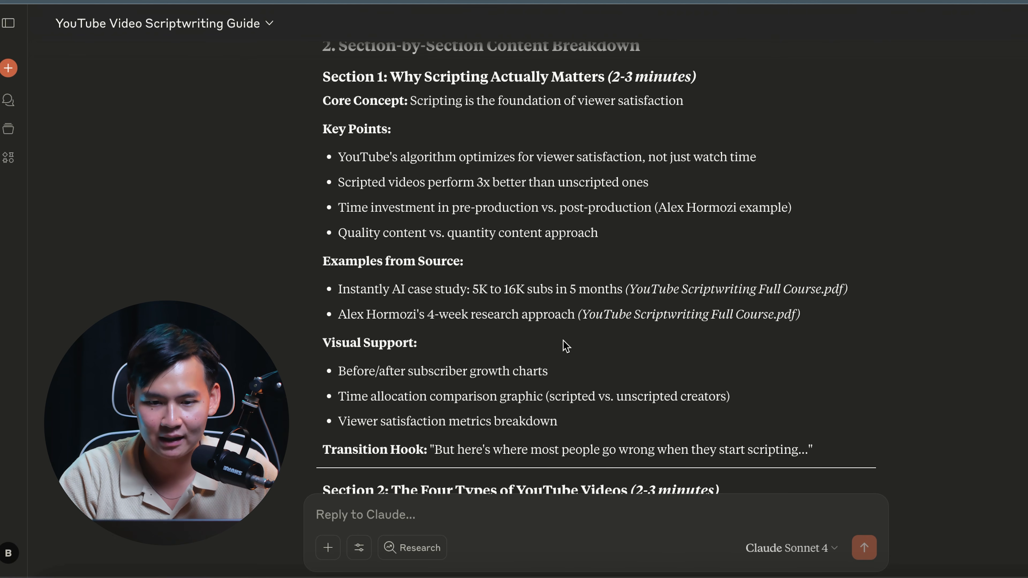
scroll(566, 346, down, 1)
scroll(413, 292, down, 7)
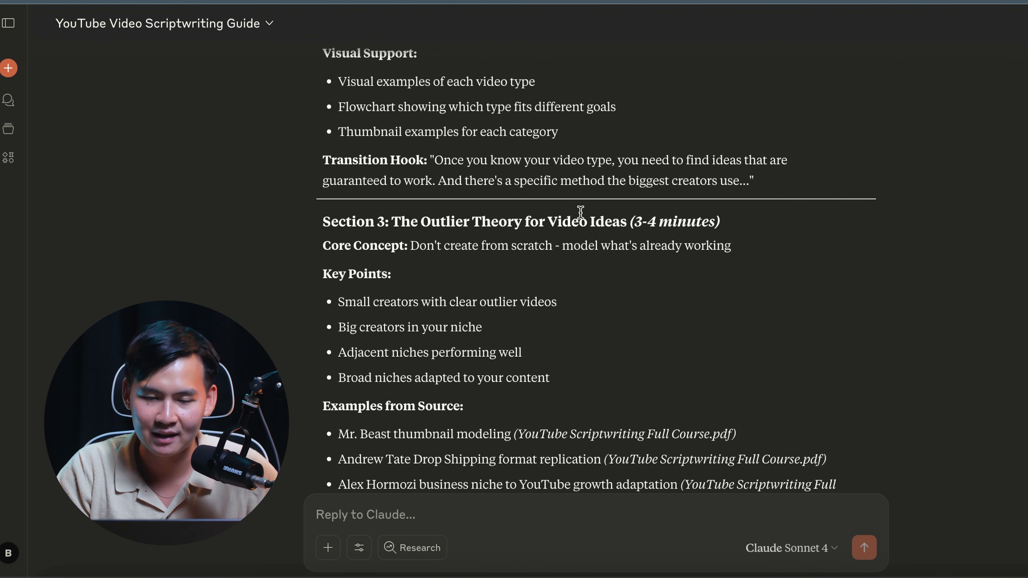
scroll(558, 253, down, 2)
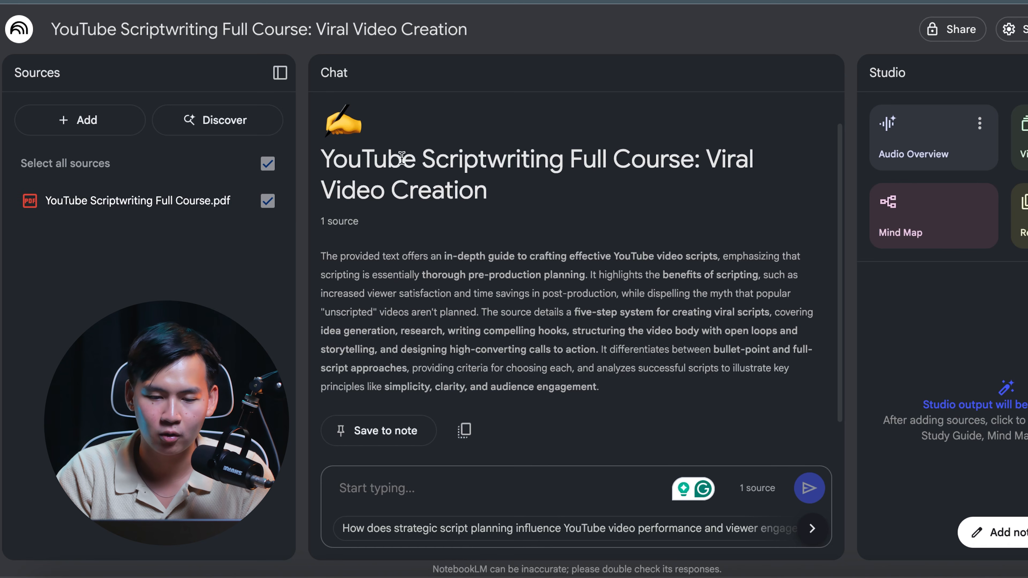
Paste the YouTube script blueprint prompt into the NotebookLM chat and submit it against the scriptwriting course PDF.
scroll(496, 346, down, 1)
click(494, 498)
key(ctrl+v)
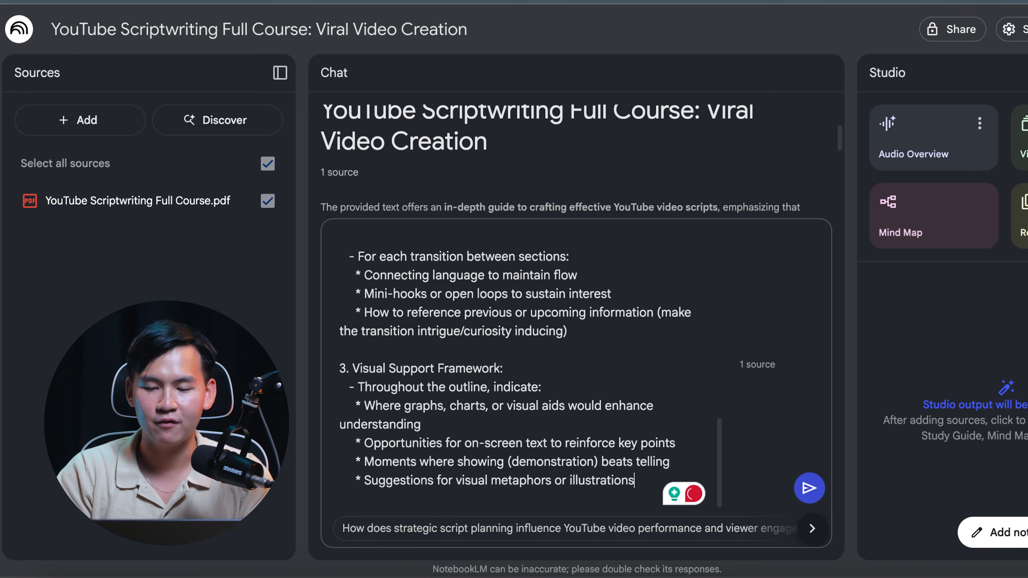
key(Return)
Read the Transformational Question Hook and the Credibility & Proof Hook, including their opening lines, transitions and visuals.
scroll(371, 319, down, 5)
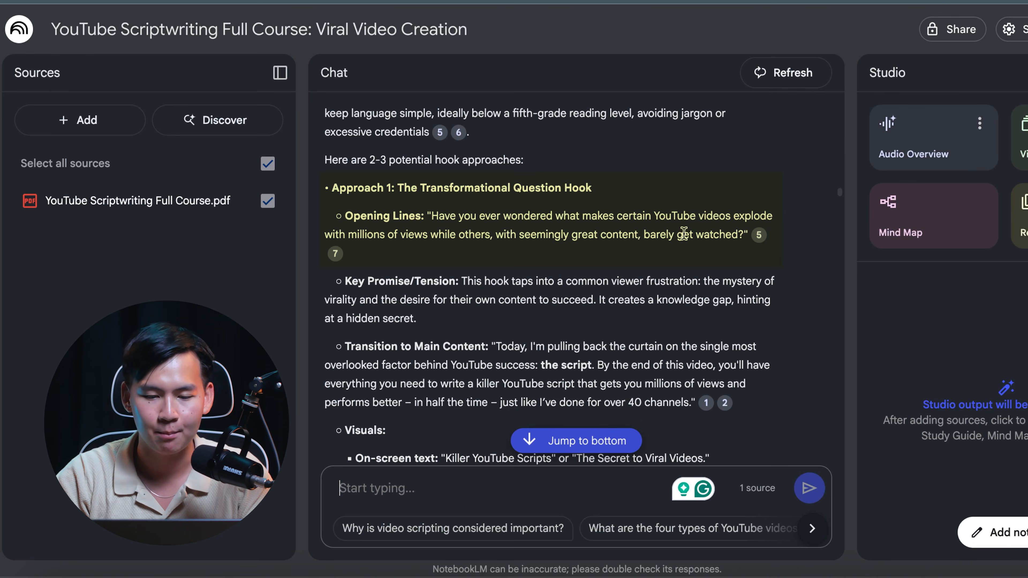
scroll(678, 277, down, 2)
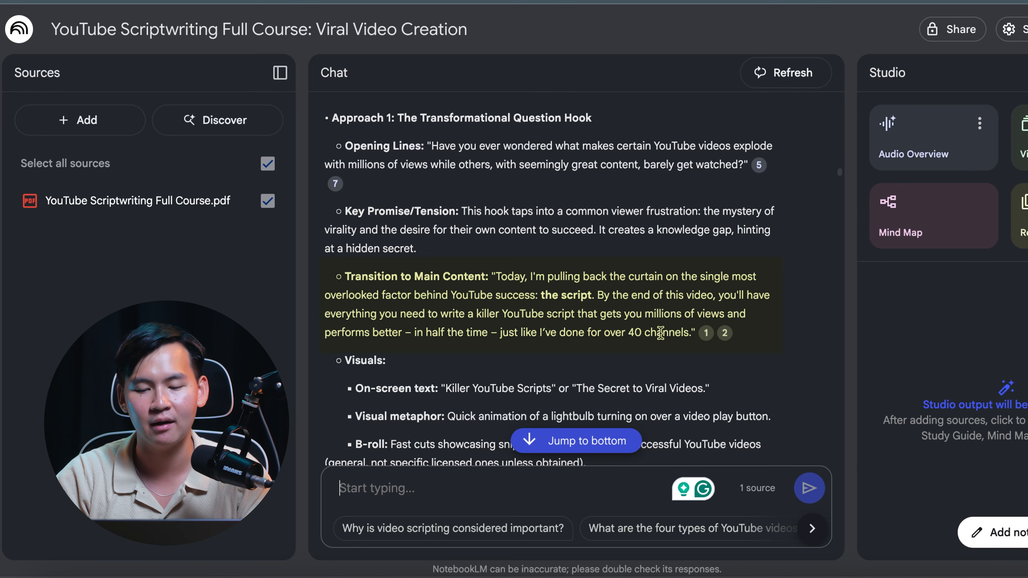
scroll(692, 332, down, 3)
scroll(692, 333, down, 4)
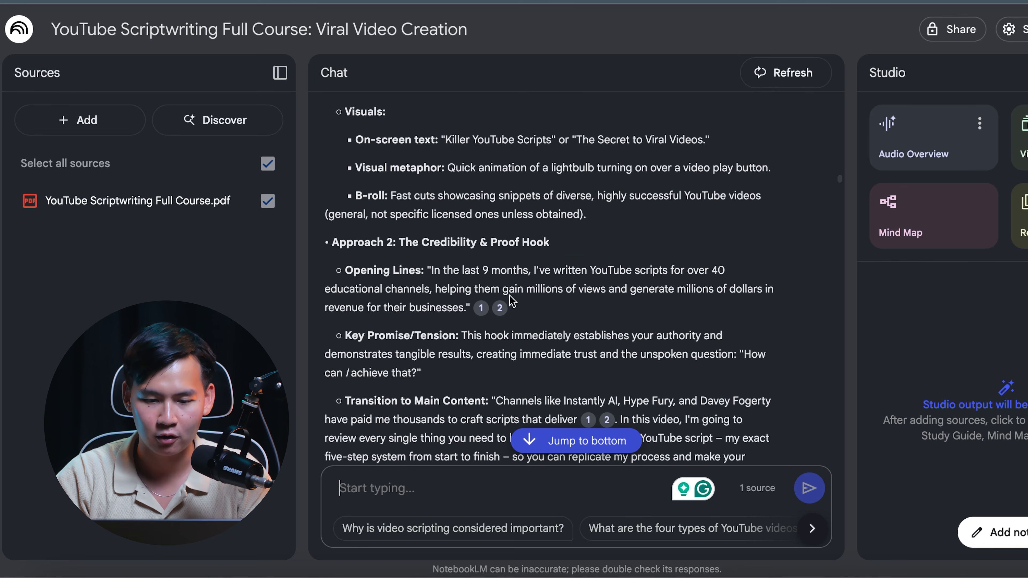
scroll(458, 277, down, 1)
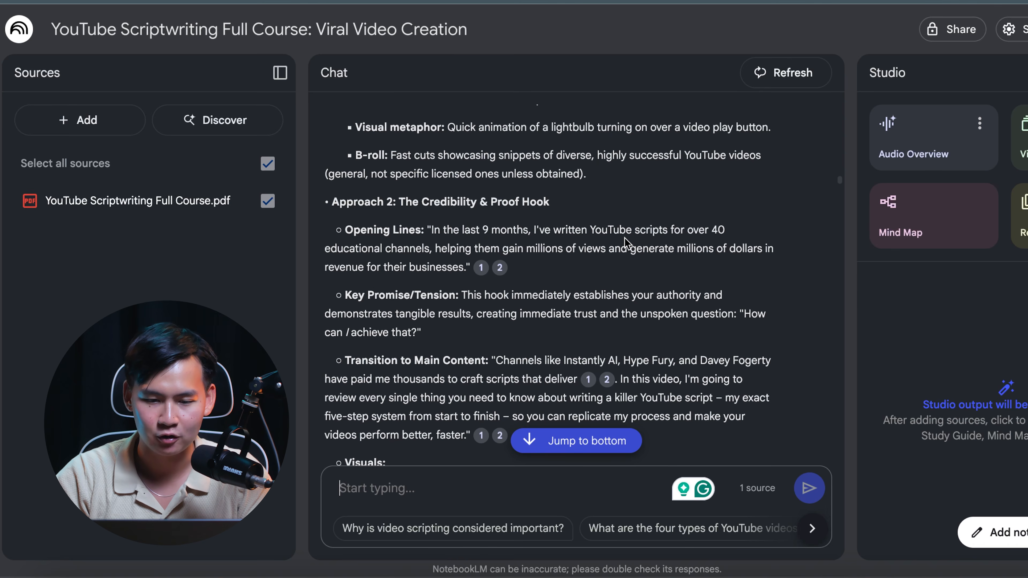
scroll(626, 242, down, 8)
scroll(470, 220, up, 10)
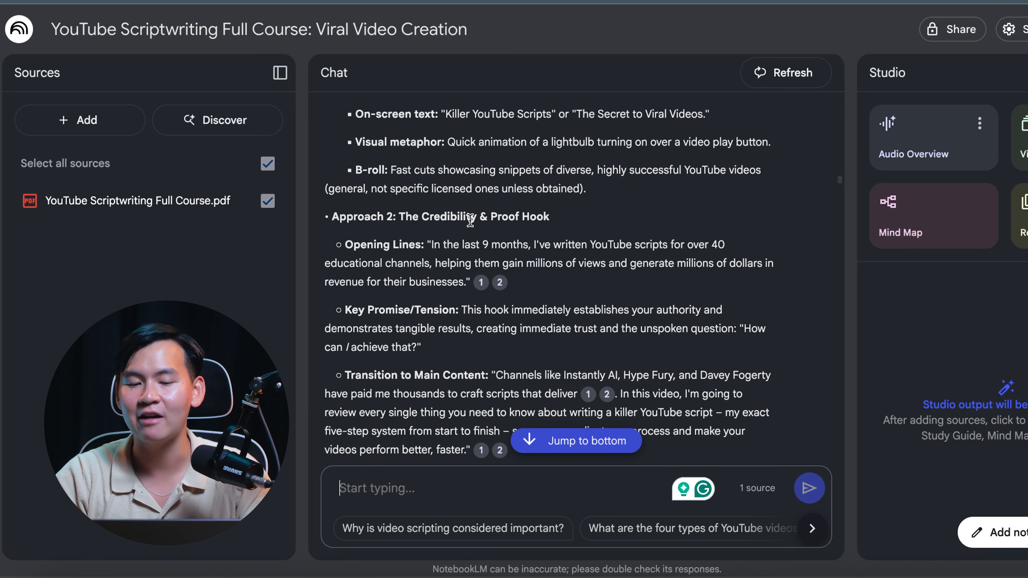
scroll(470, 220, up, 5)
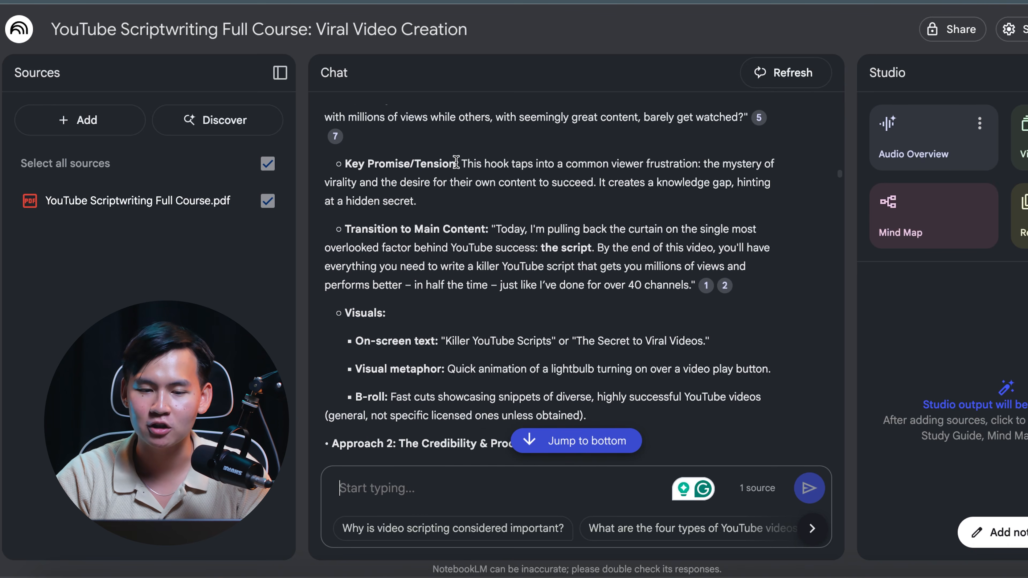
scroll(456, 162, up, 2)
drag(432, 168, 385, 184)
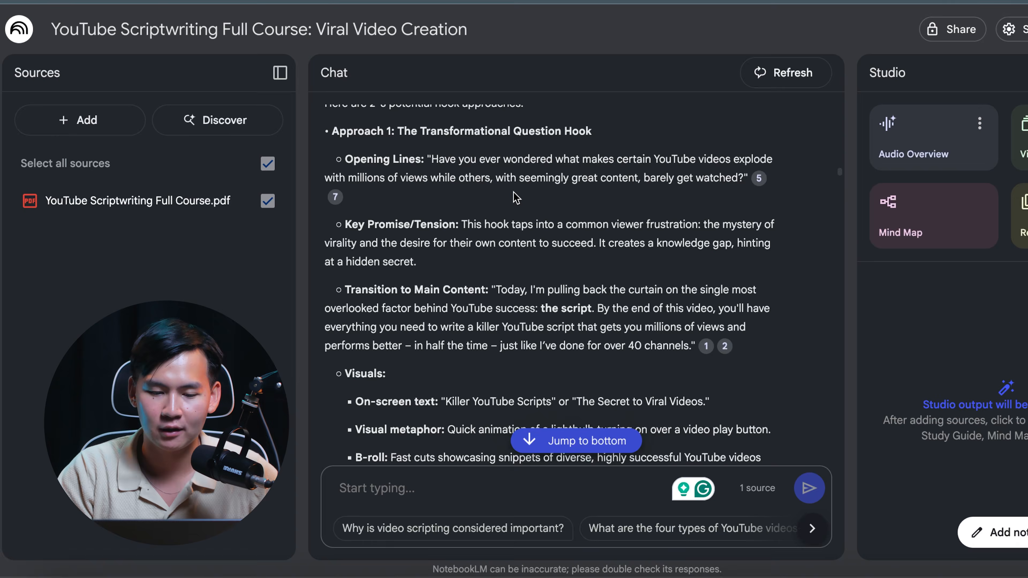
Examine Sections 1 and 2 of the content breakdown, including their key points, transitions and source examples.
scroll(516, 197, down, 15)
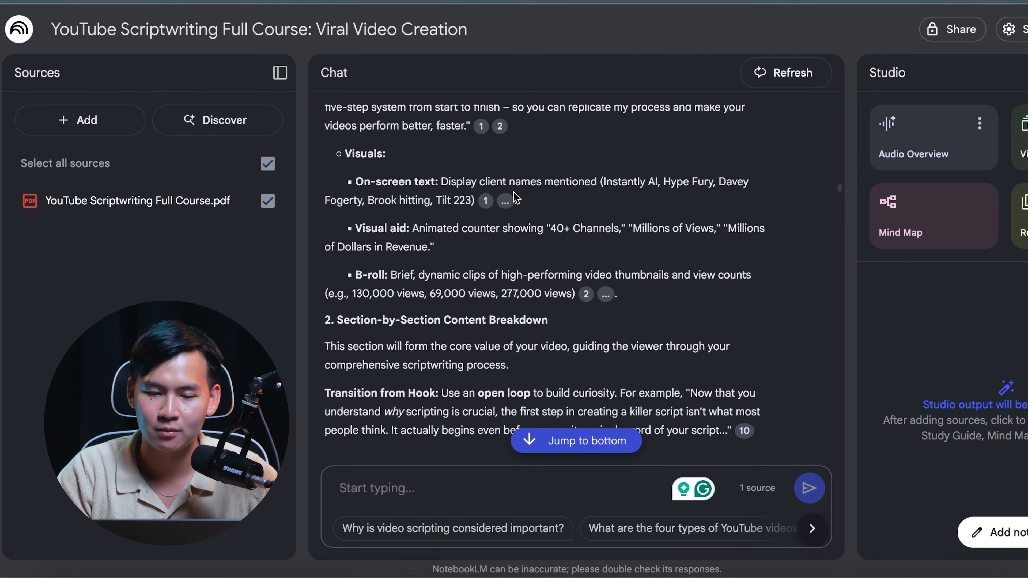
scroll(404, 203, up, 1)
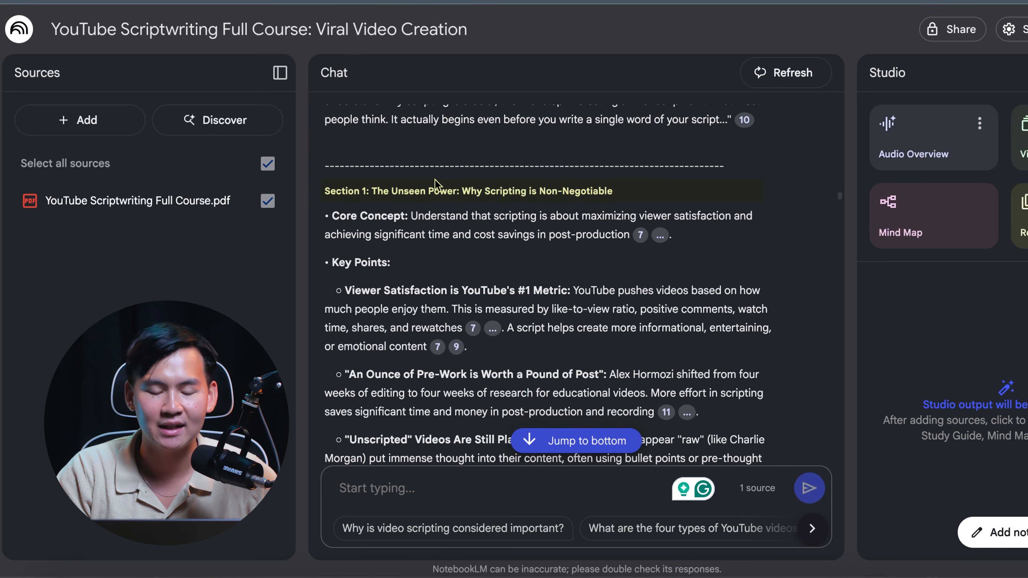
scroll(559, 281, down, 10)
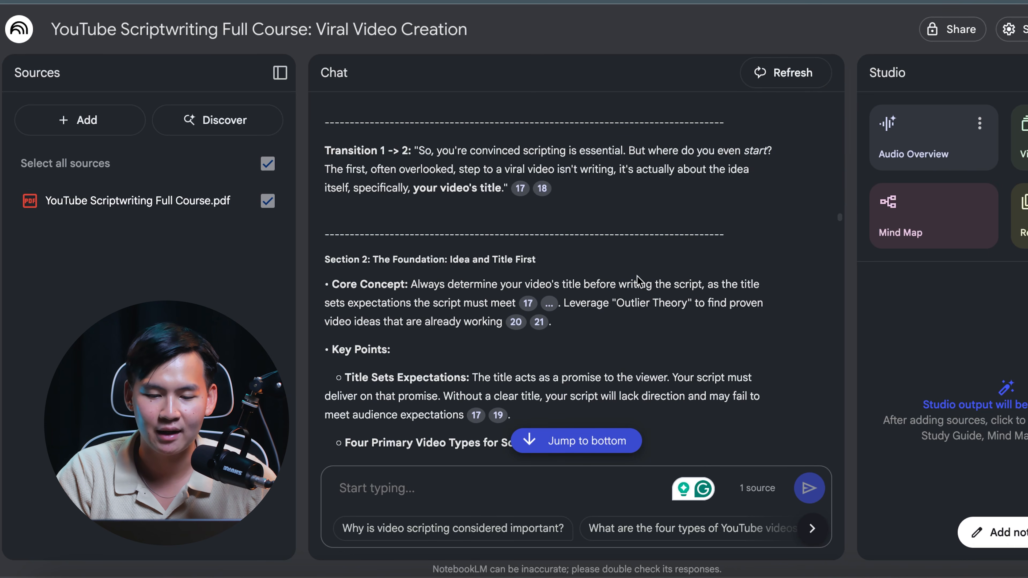
scroll(639, 280, down, 20)
scroll(638, 280, down, 15)
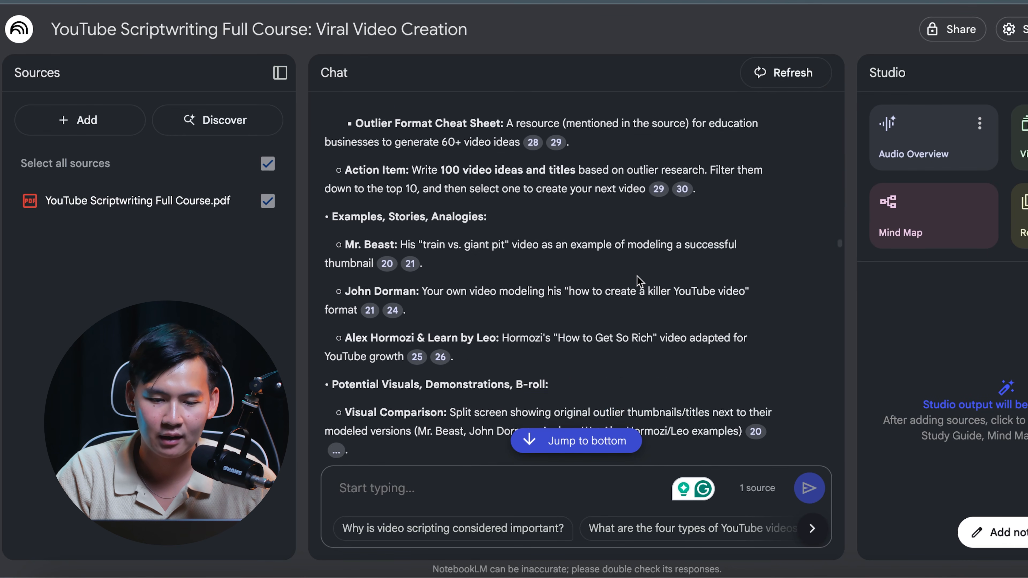
scroll(639, 281, down, 3)
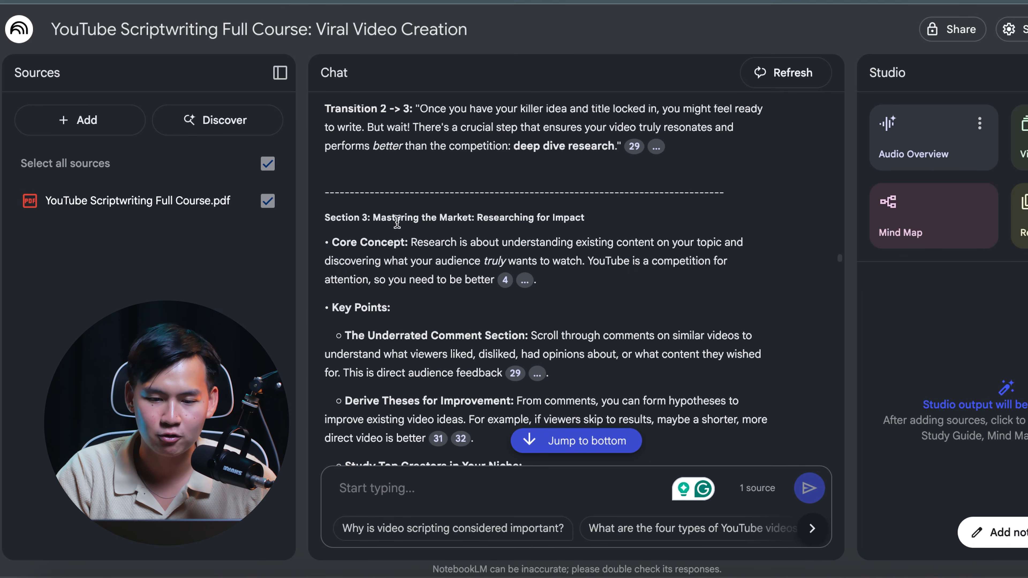
Examine Sections 3 to 6 of the content breakdown, from market research and hooks to the outro and call to action.
scroll(597, 248, down, 14)
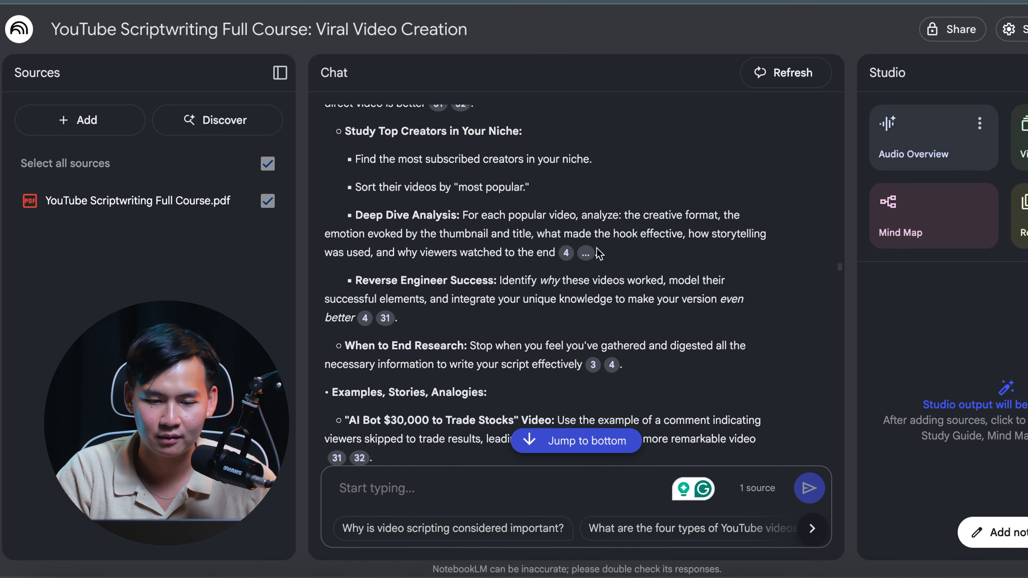
scroll(596, 248, down, 2)
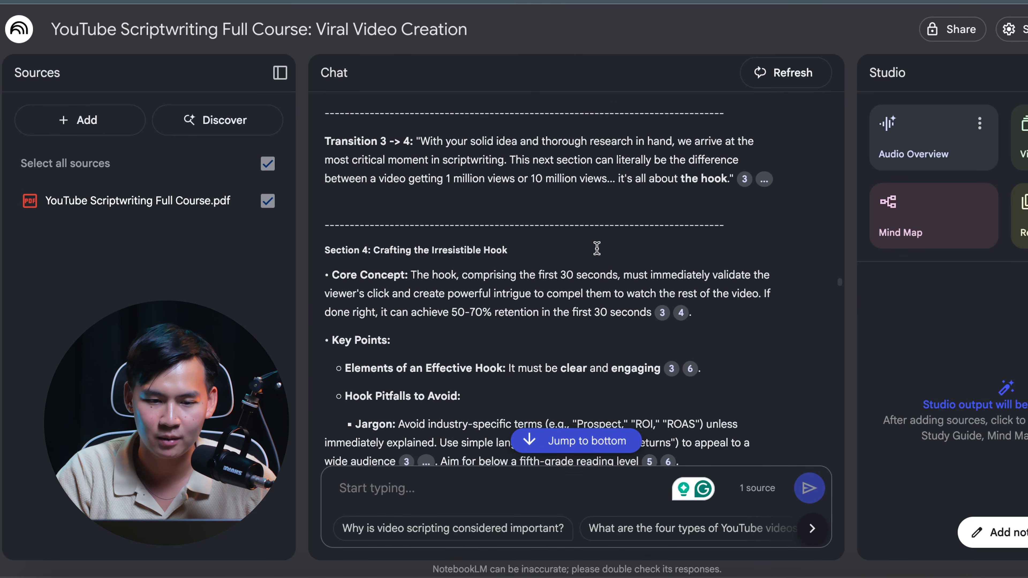
scroll(535, 261, down, 20)
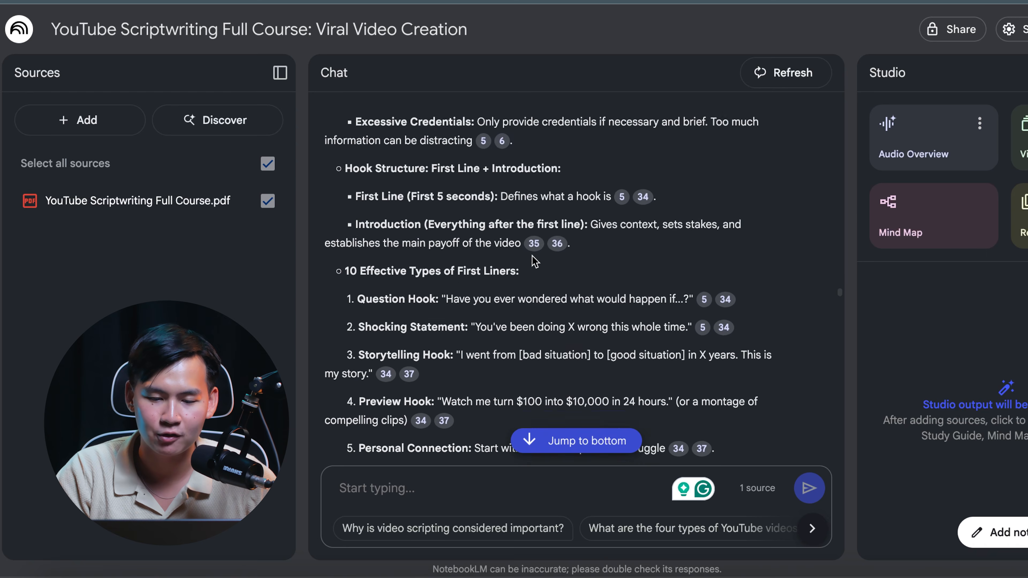
scroll(526, 271, down, 7)
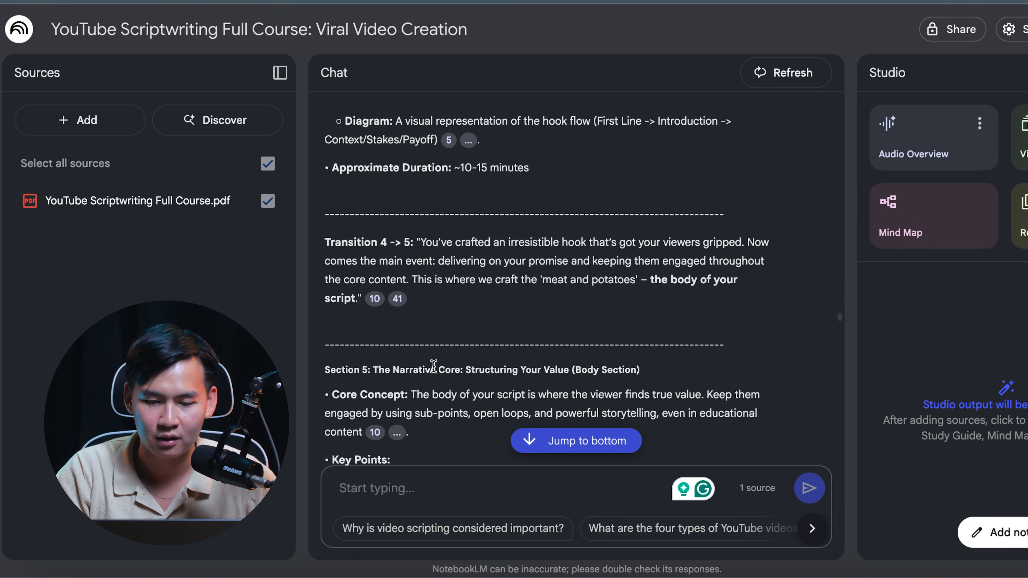
scroll(644, 356, down, 20)
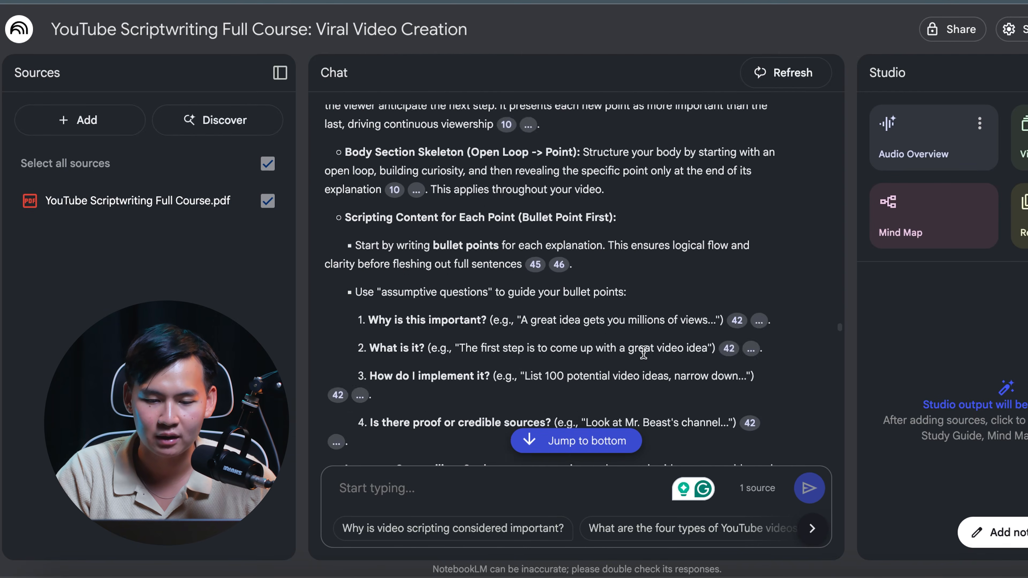
scroll(643, 356, down, 15)
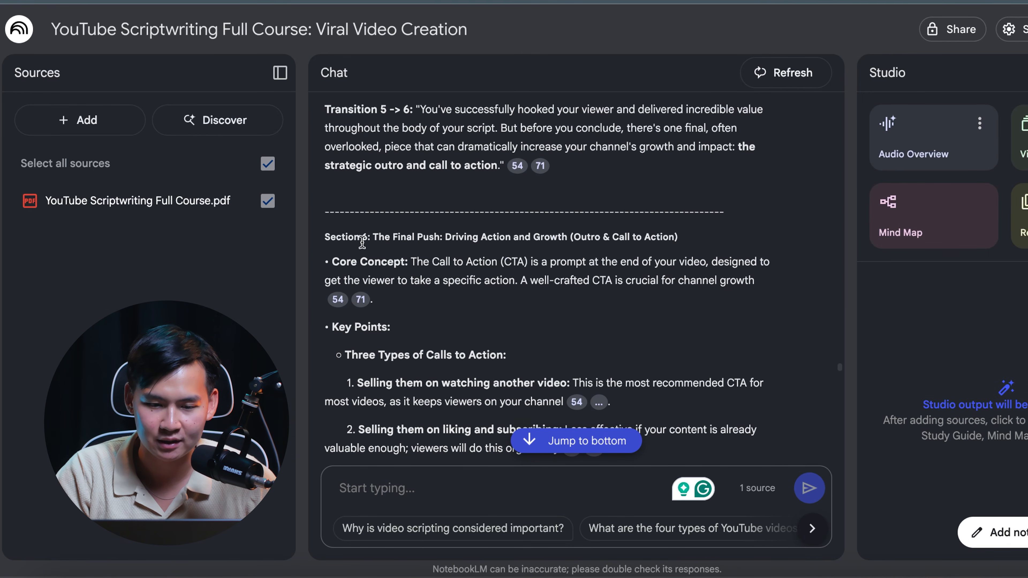
scroll(661, 234, down, 20)
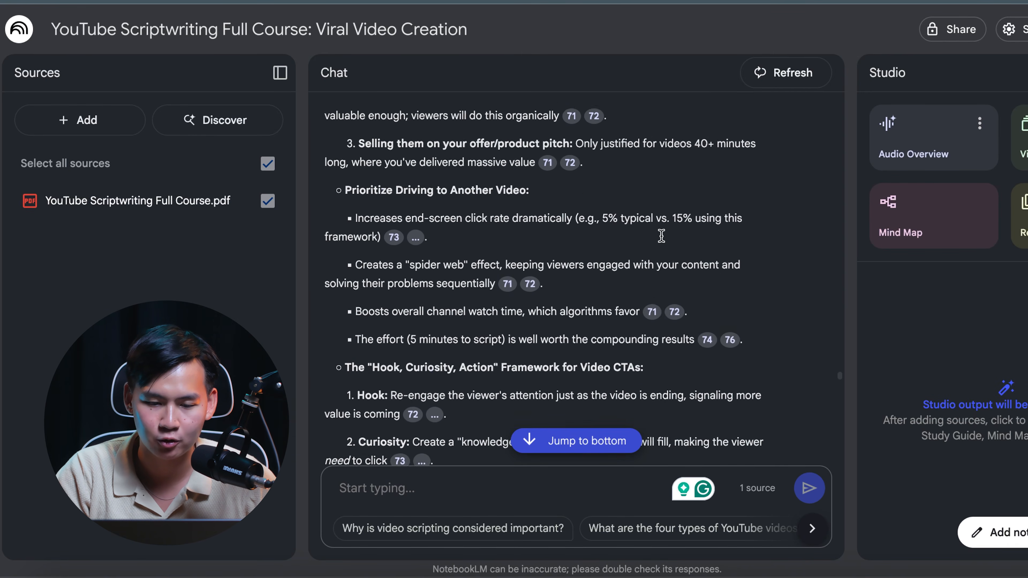
scroll(664, 242, down, 4)
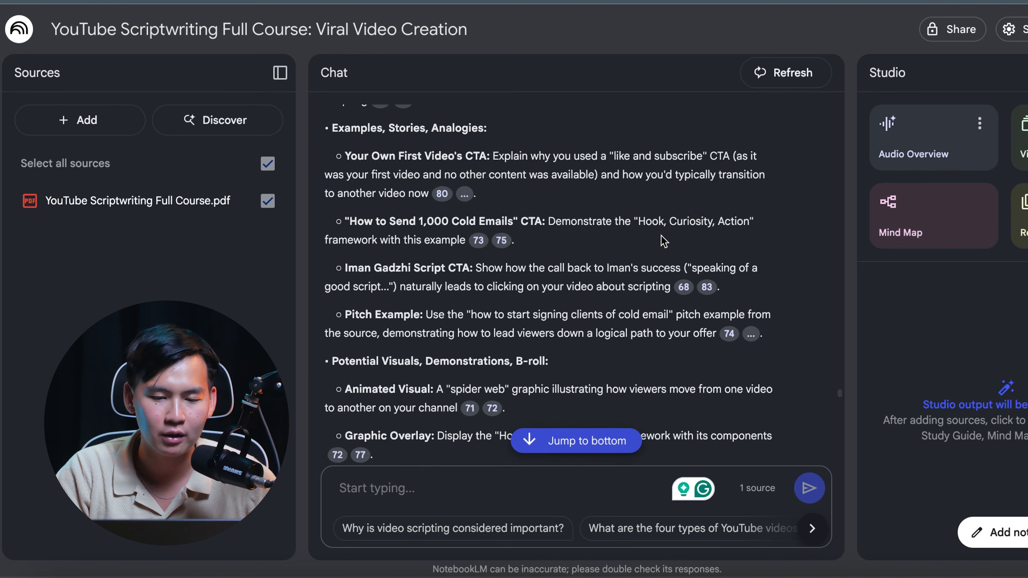
Go back through the storytelling structures and assumptive questions in Section 5, then recheck the earlier sections of the blueprint.
scroll(662, 240, up, 15)
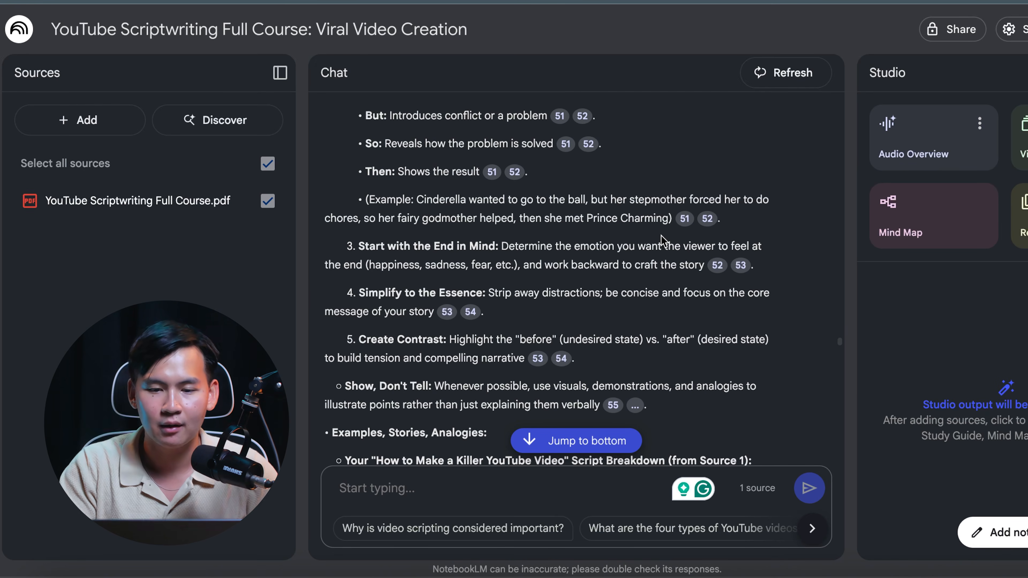
scroll(662, 239, up, 10)
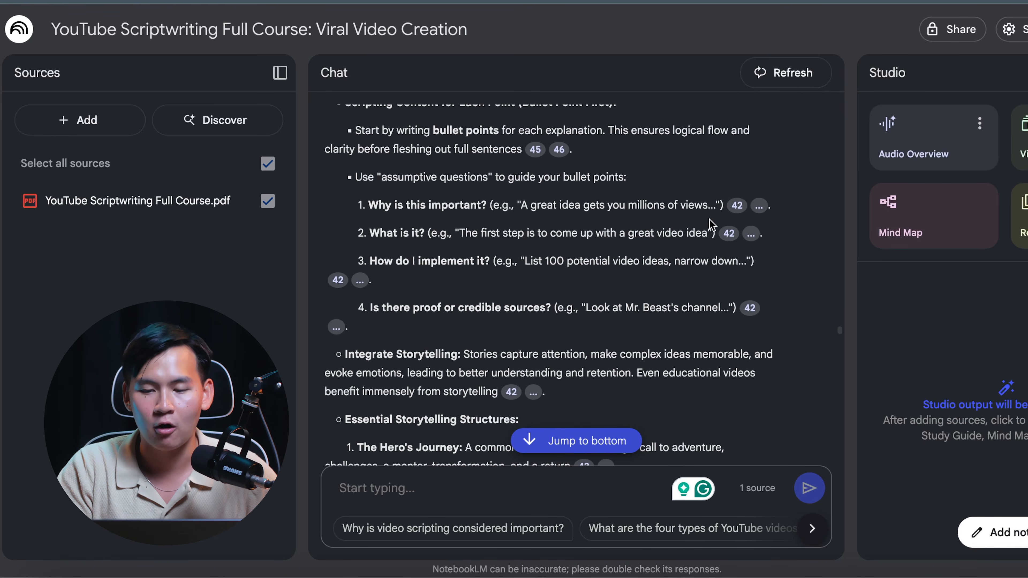
scroll(664, 239, up, 8)
scroll(658, 243, up, 15)
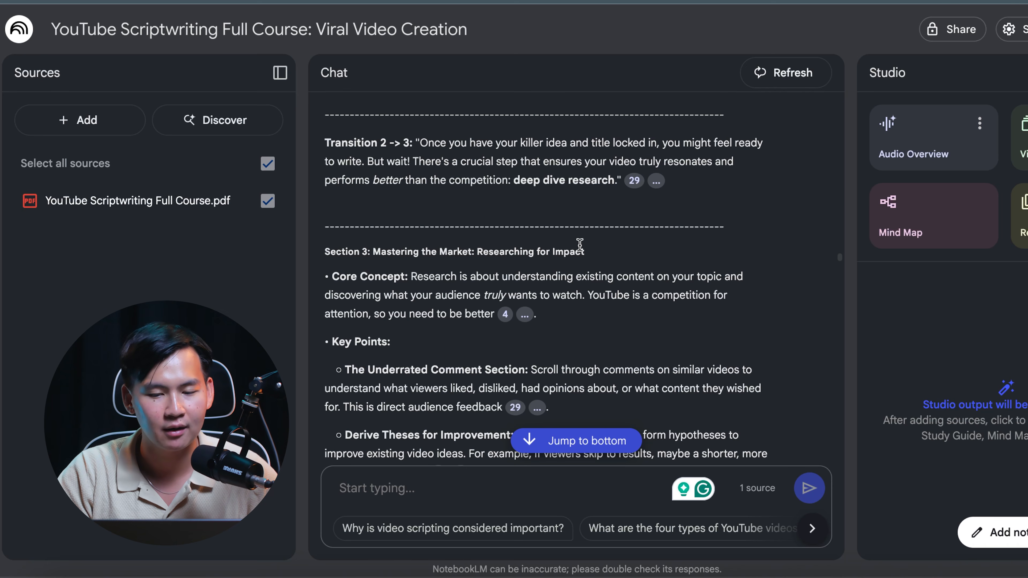
scroll(579, 244, up, 15)
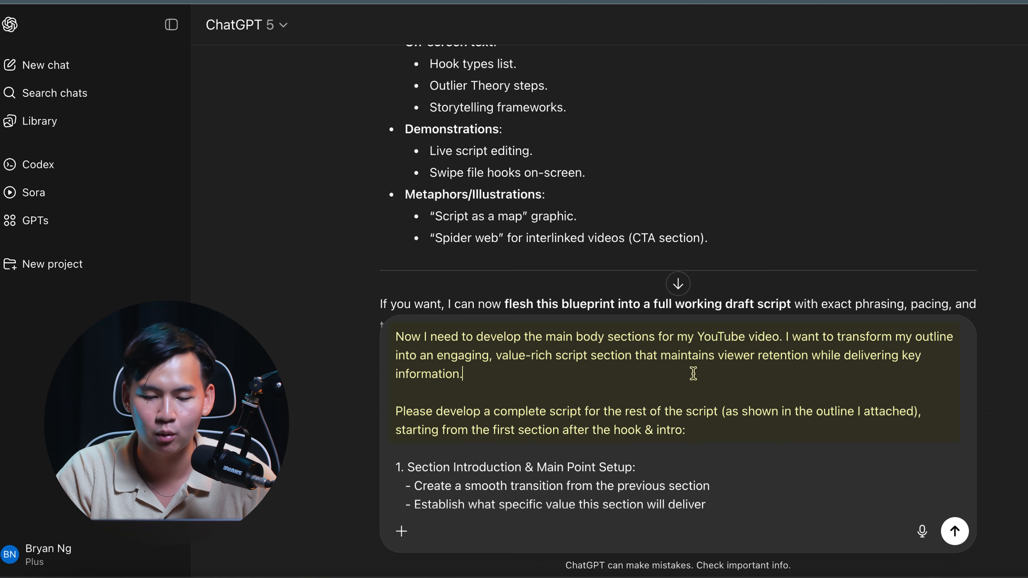
In ChatGPT, review the main body script prompt from the Section Introduction and WHY-WHAT-HOW framework through to Maintaining Flow.
scroll(693, 373, down, 3)
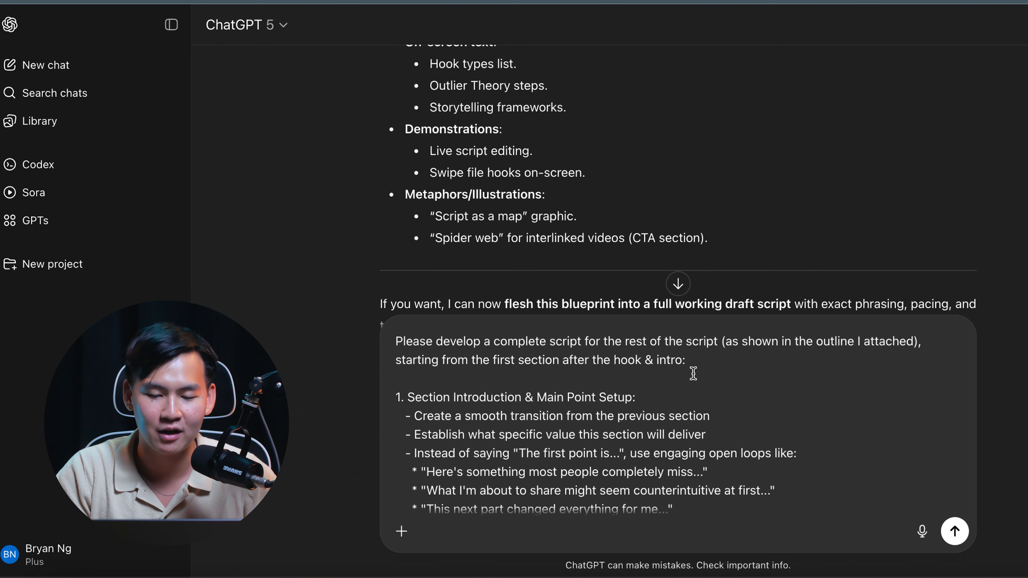
scroll(669, 385, down, 10)
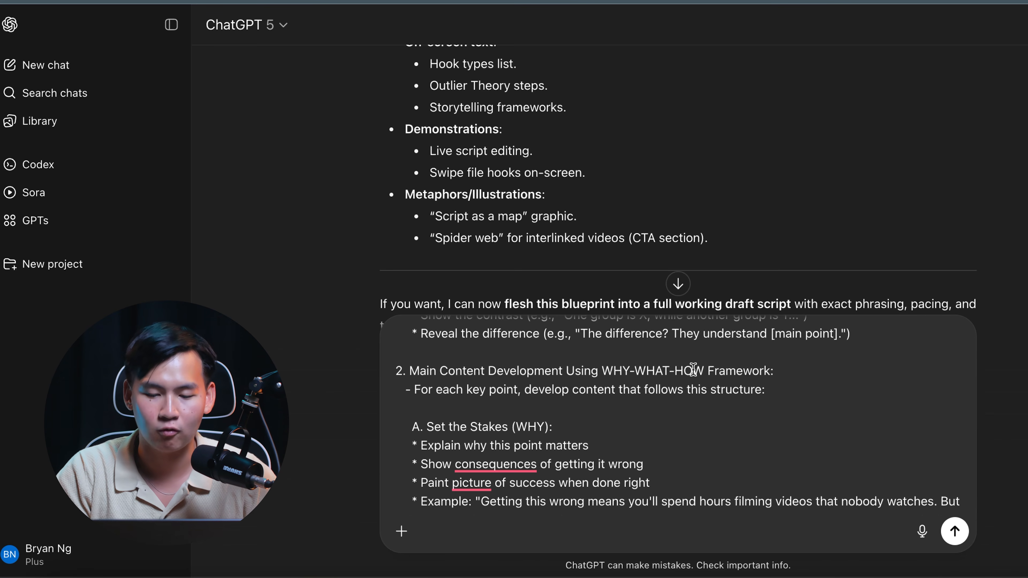
scroll(693, 369, down, 3)
scroll(693, 369, down, 8)
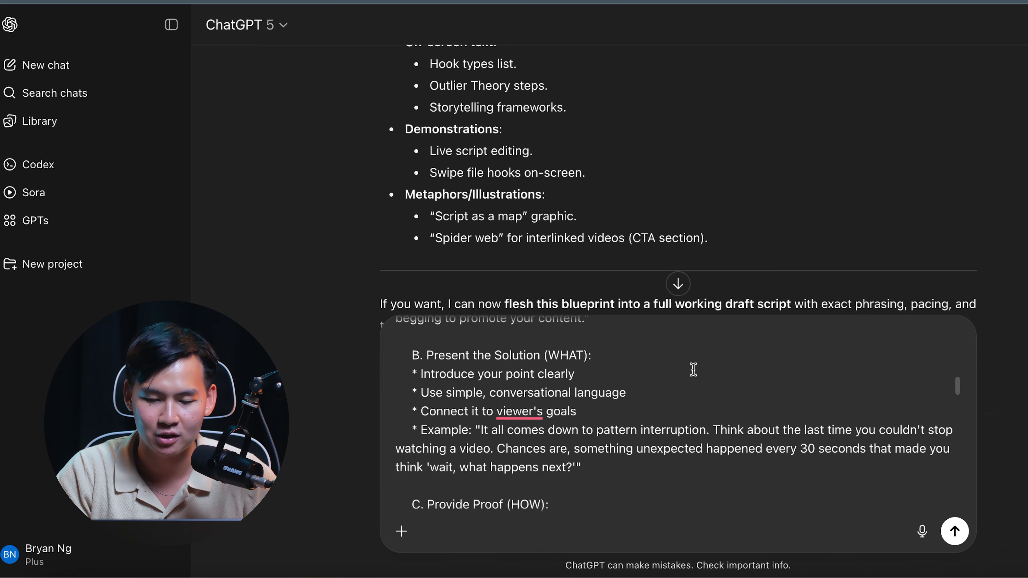
scroll(694, 369, down, 5)
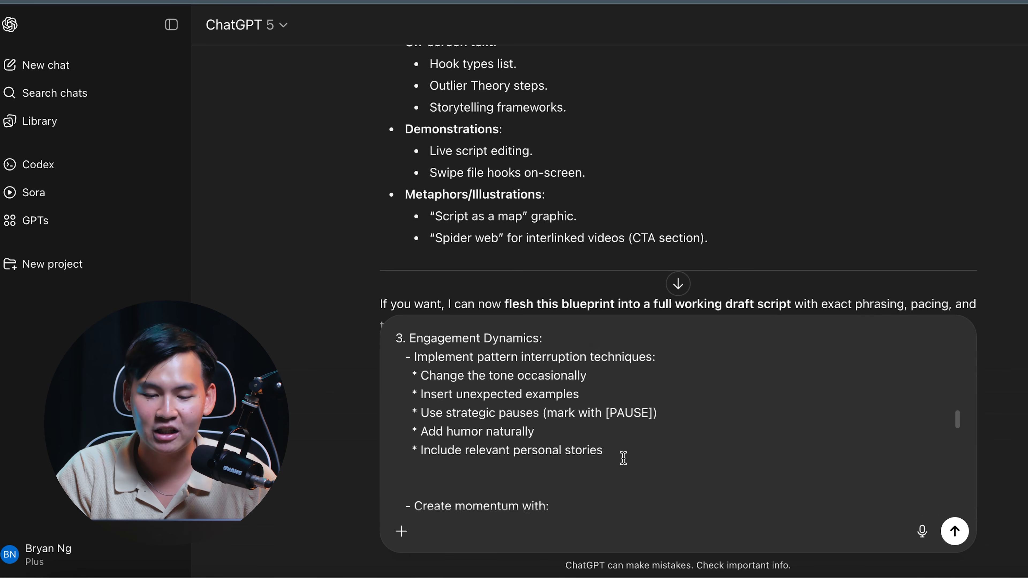
scroll(629, 433, down, 5)
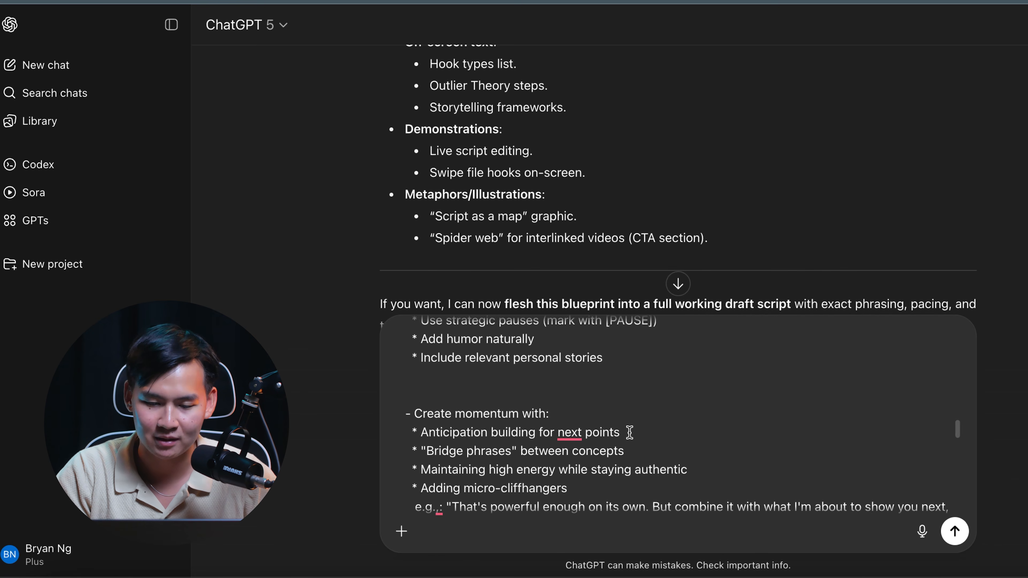
scroll(629, 433, down, 11)
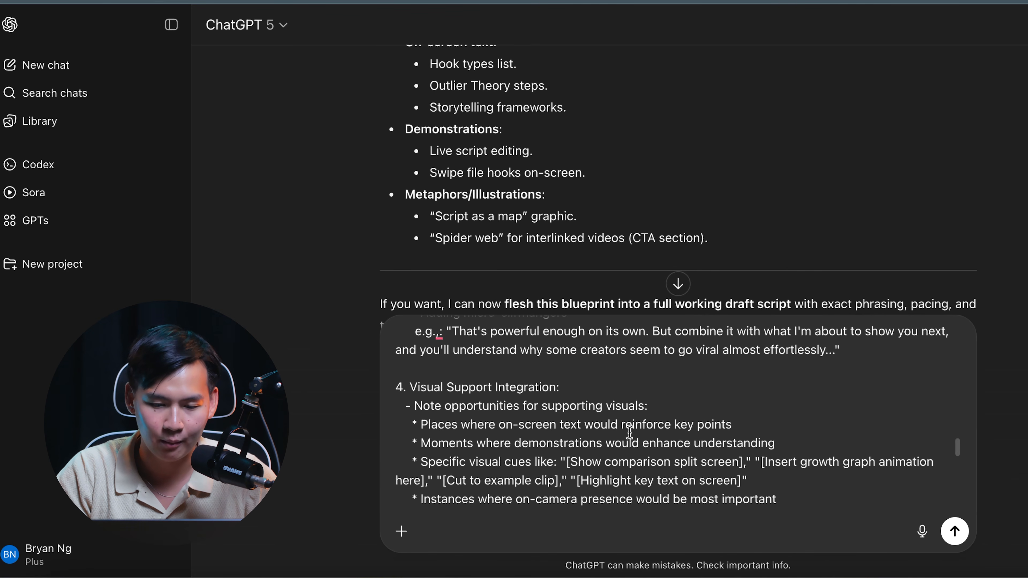
scroll(630, 432, down, 6)
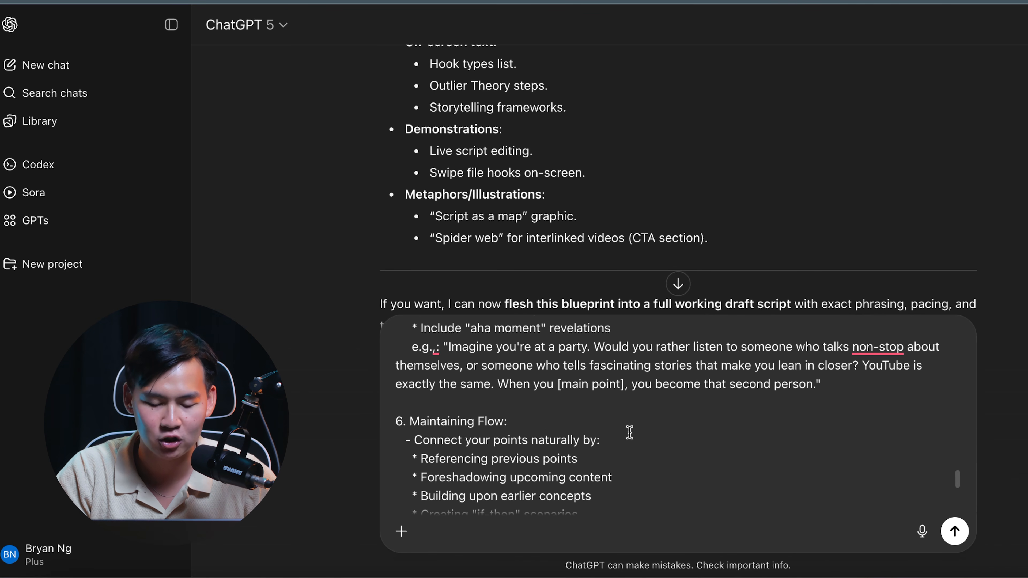
scroll(629, 432, down, 9)
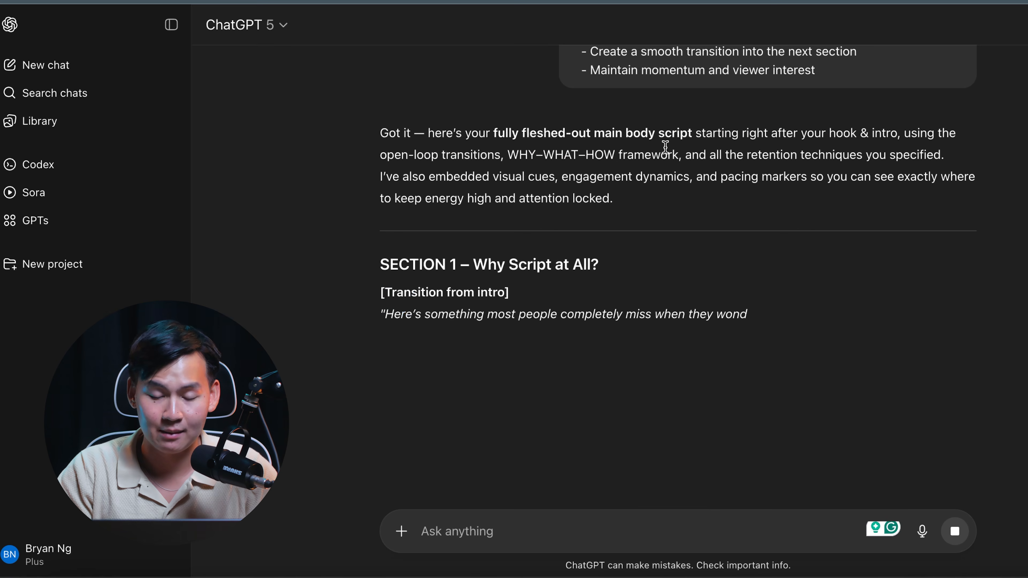
Read the transition from the intro and the Scenario + Contrast Setup in Section 1 of the generated body script.
scroll(607, 211, down, 3)
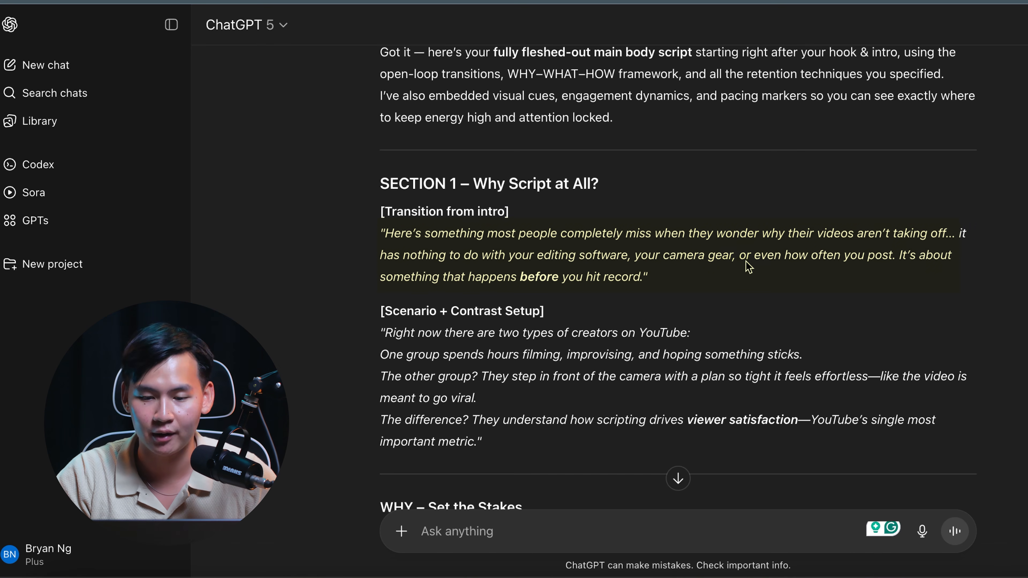
scroll(714, 276, down, 1)
drag(670, 244, 522, 245)
click(522, 245)
scroll(538, 282, down, 2)
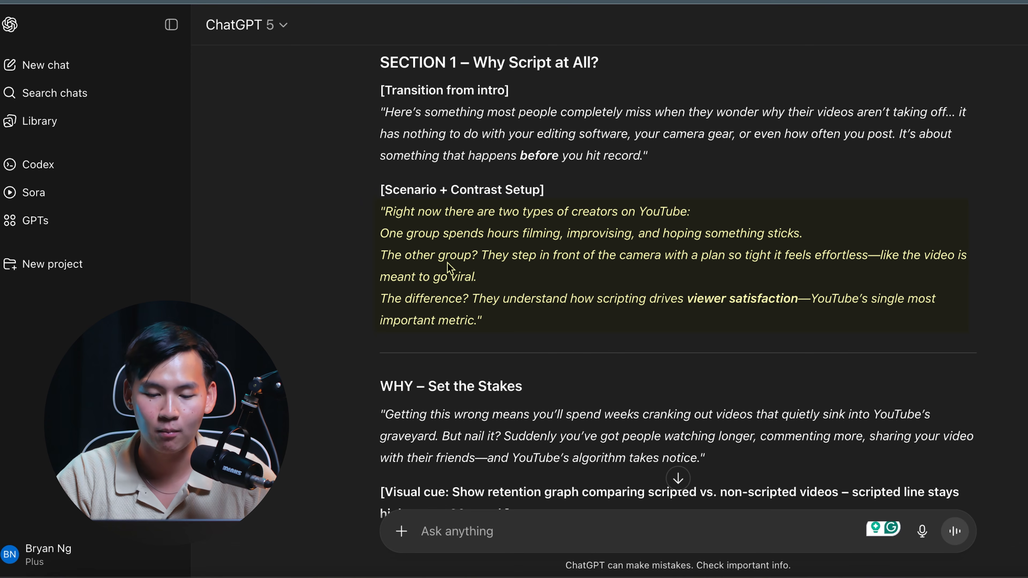
Read the WHY, WHAT and HOW parts of Section 1 in the ChatGPT body script, including the visual cue and the proof example.
scroll(447, 263, down, 5)
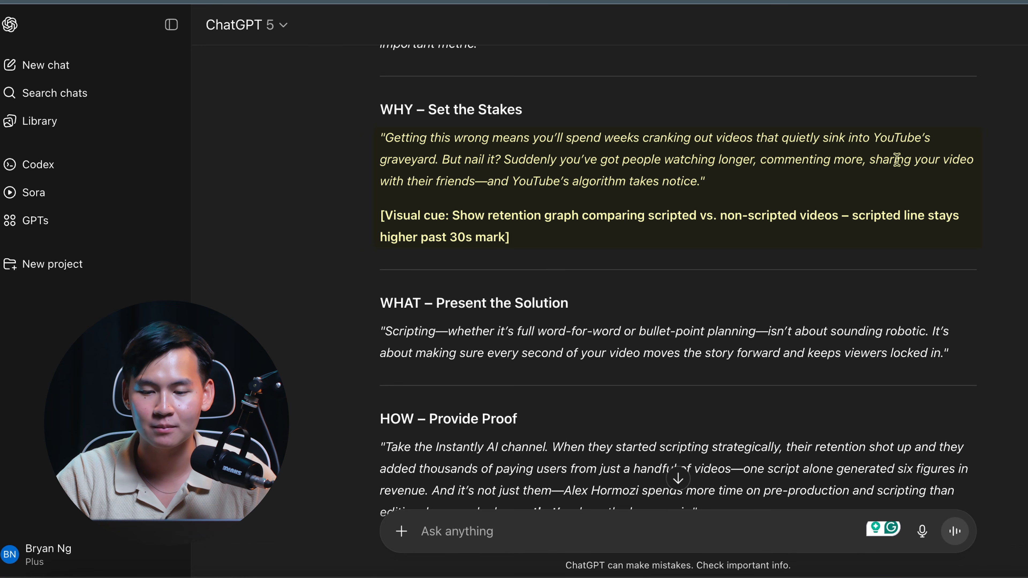
scroll(896, 159, down, 3)
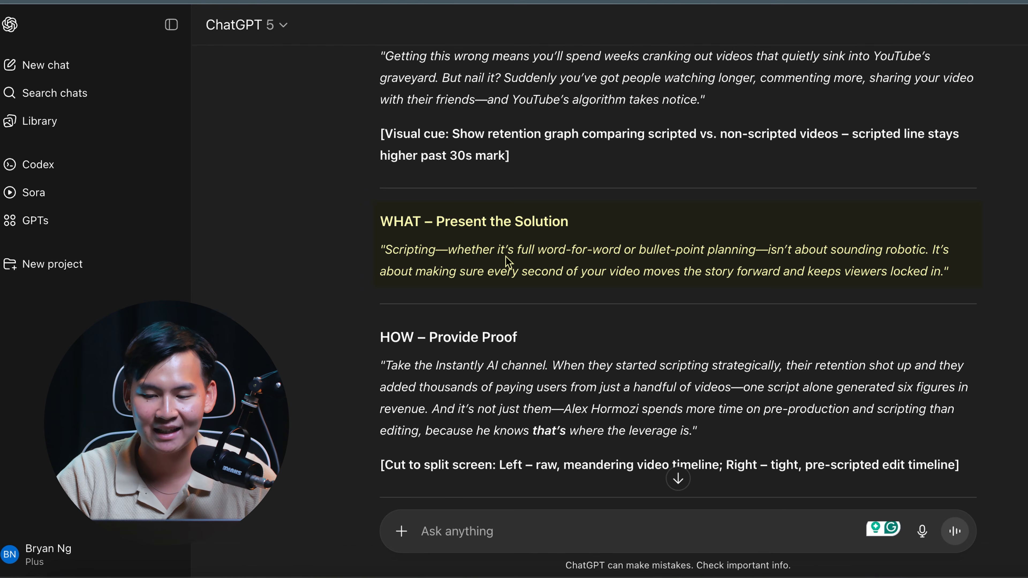
scroll(505, 256, down, 3)
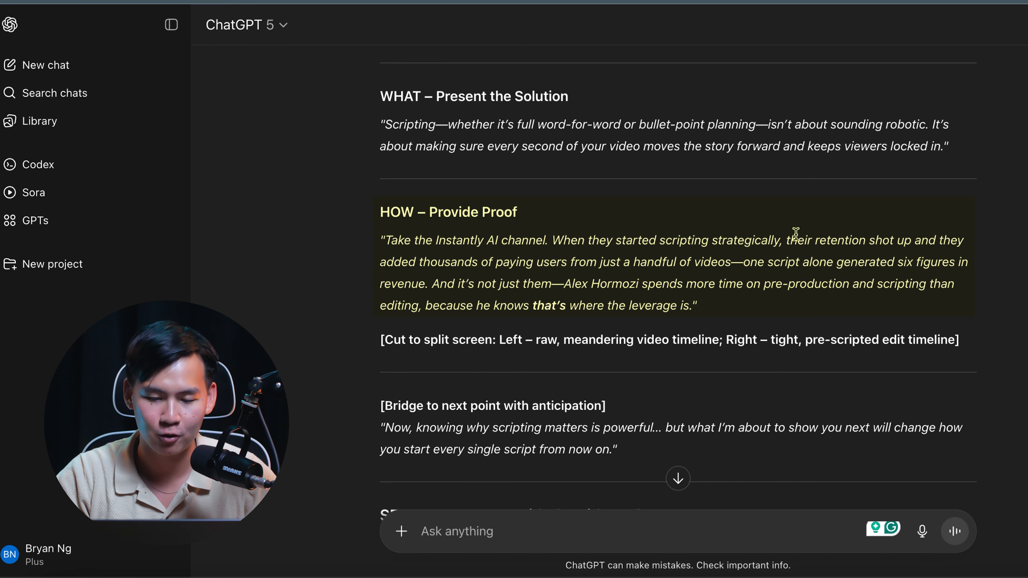
scroll(526, 303, up, 2)
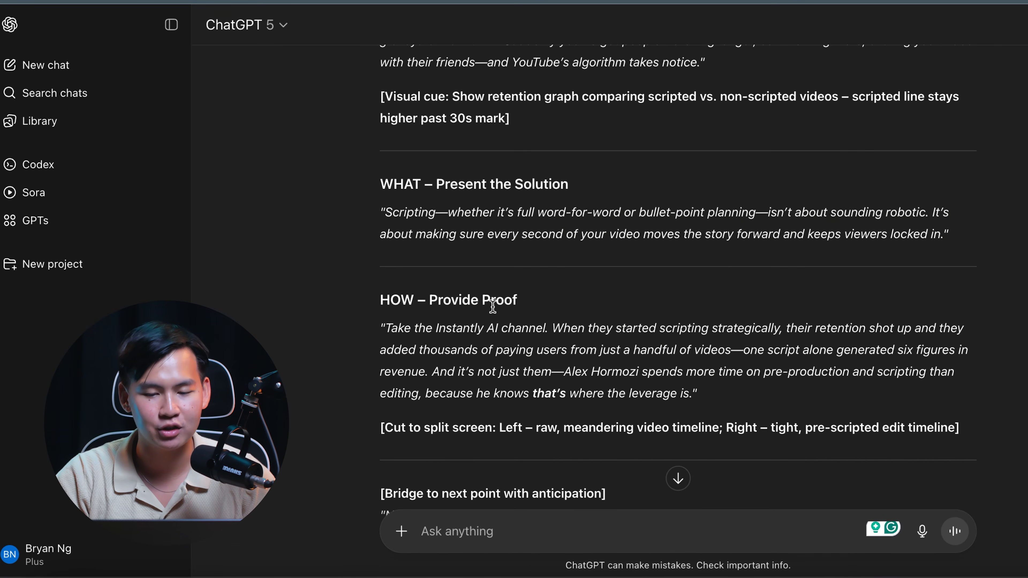
drag(438, 328, 485, 325)
click(494, 327)
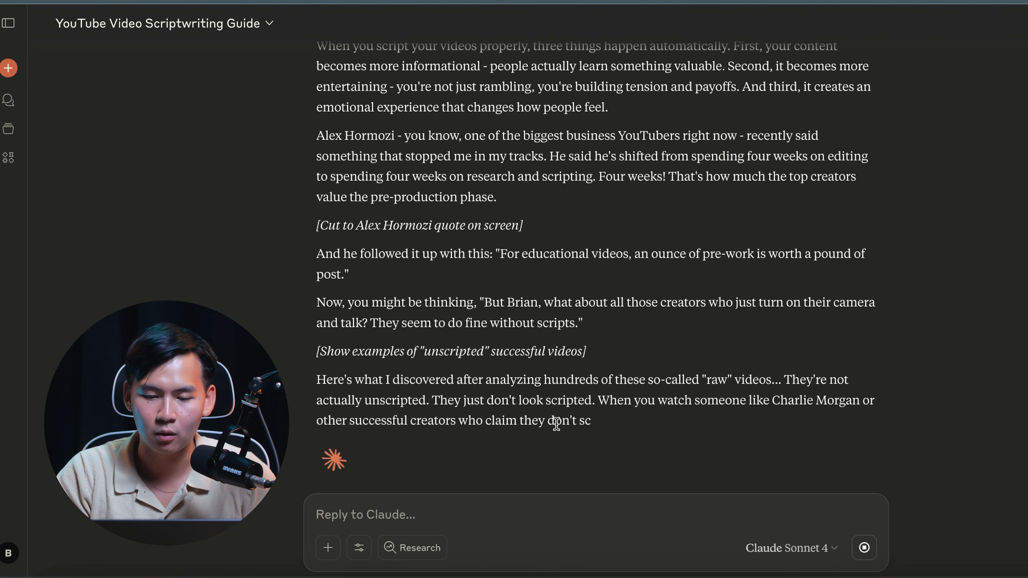
Switch to Claude and read Section 1, Why Scripting Actually Matters, from its opening through the two-groups contrast and the retention platform explanation.
scroll(571, 379, up, 5)
scroll(571, 379, up, 6)
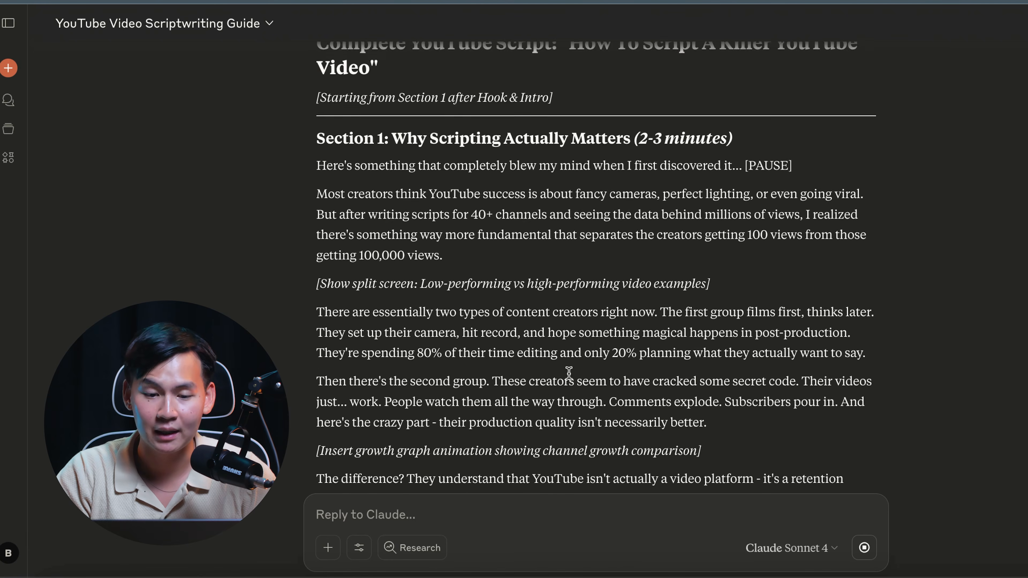
scroll(569, 372, down, 1)
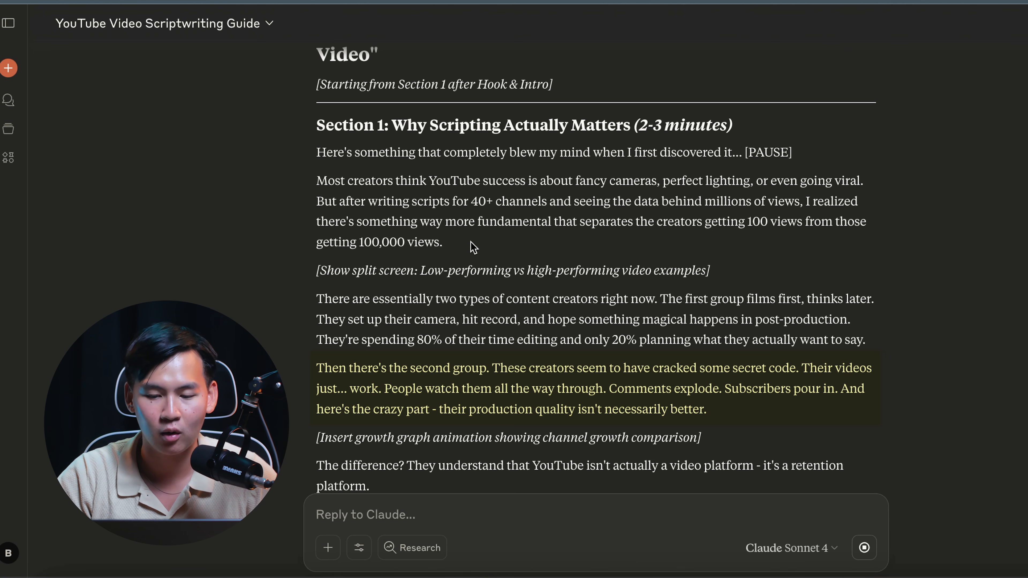
scroll(474, 247, down, 4)
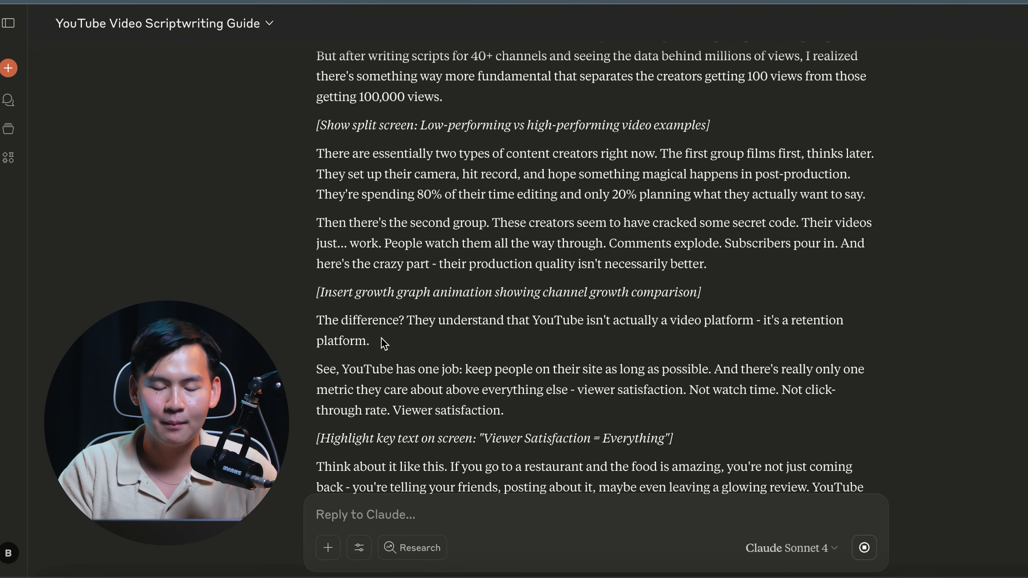
scroll(383, 344, up, 4)
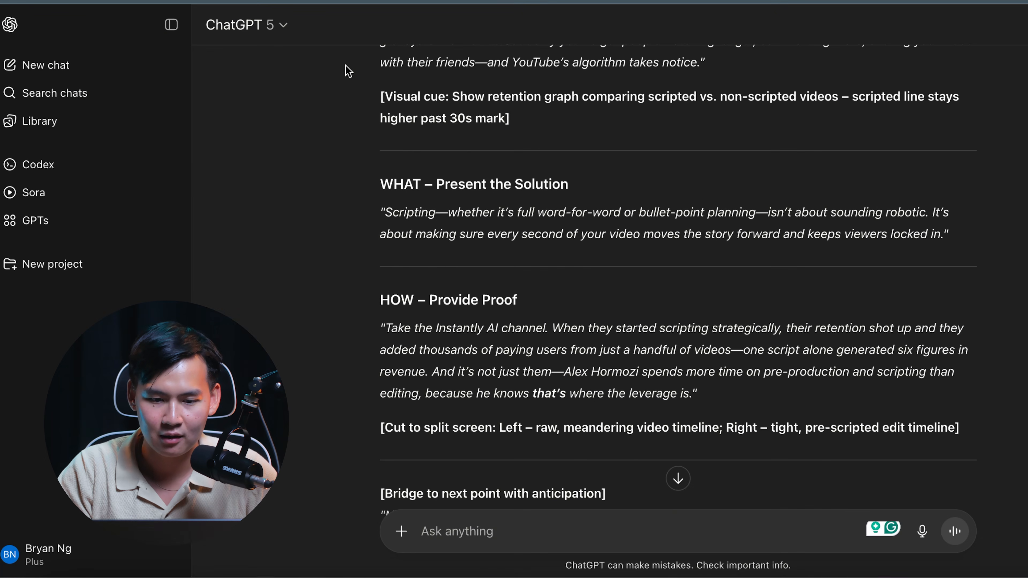
Return to ChatGPT and recheck the bracketed Transition from intro and Scenario + Contrast Setup labels in Section 1 of the script.
scroll(443, 244, up, 10)
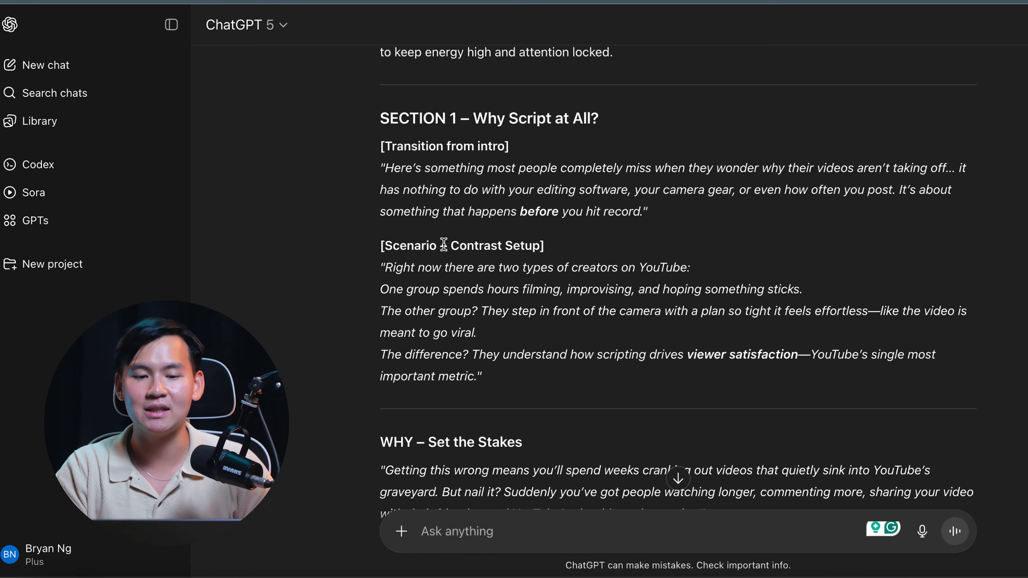
drag(381, 144, 425, 144)
click(425, 145)
drag(384, 238, 421, 246)
click(457, 291)
scroll(432, 284, down, 7)
scroll(396, 288, down, 4)
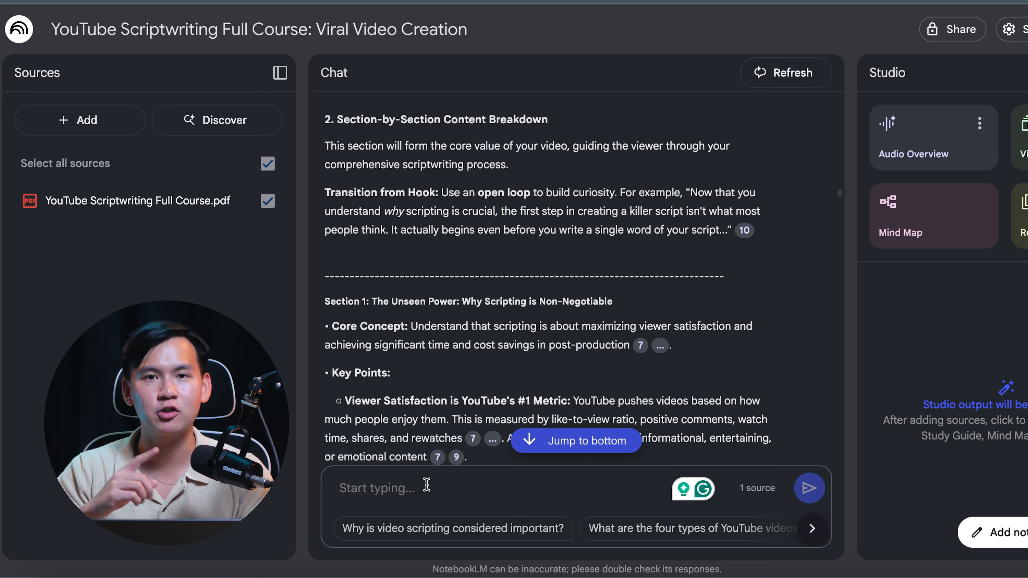
In NotebookLM, compare the Video Body Section 1 heading with the Section 1 topic in the earlier blueprint.
scroll(526, 267, down, 10)
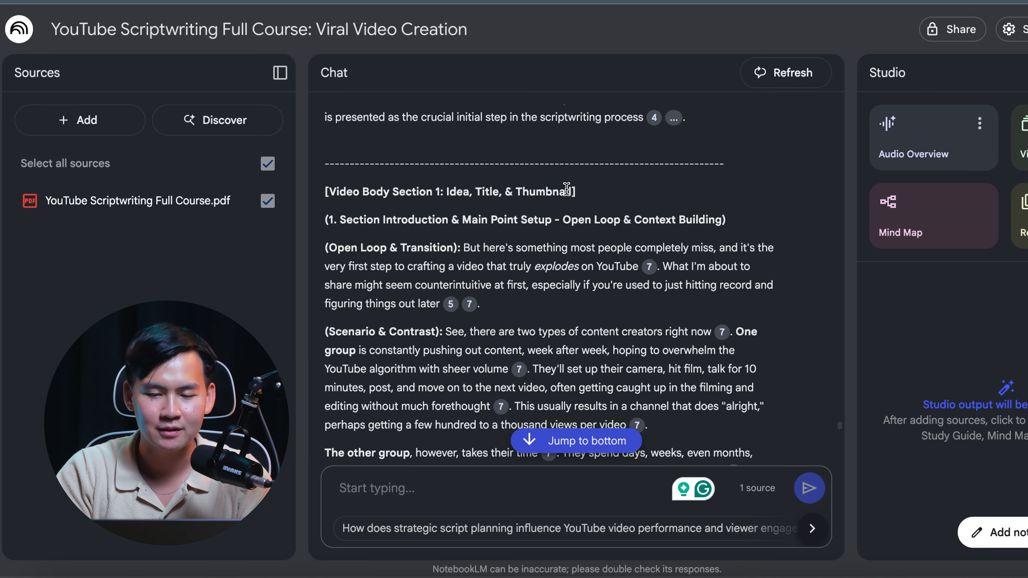
triple_click(574, 191)
click(588, 195)
drag(587, 194, 446, 191)
click(446, 190)
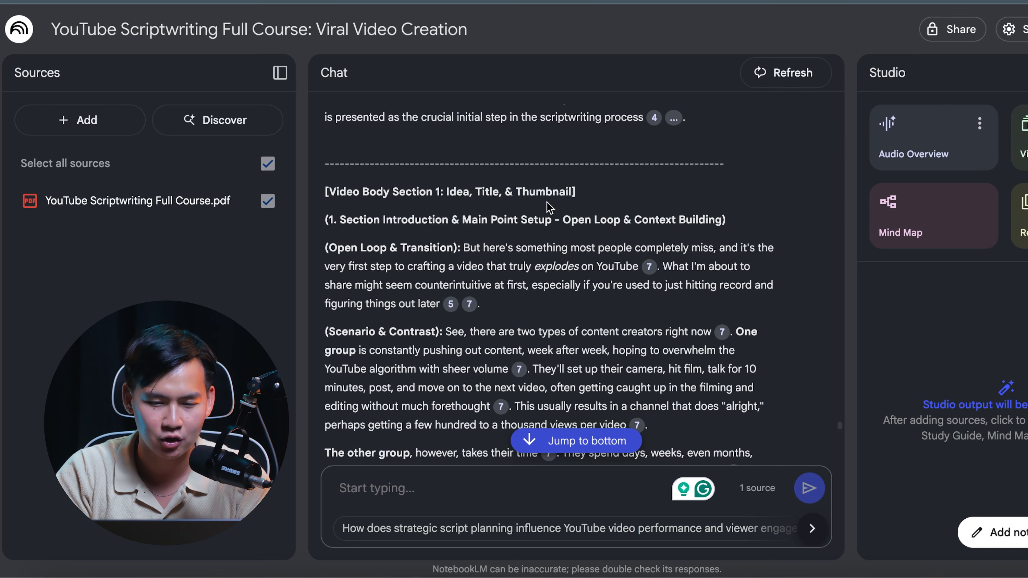
scroll(546, 203, up, 10)
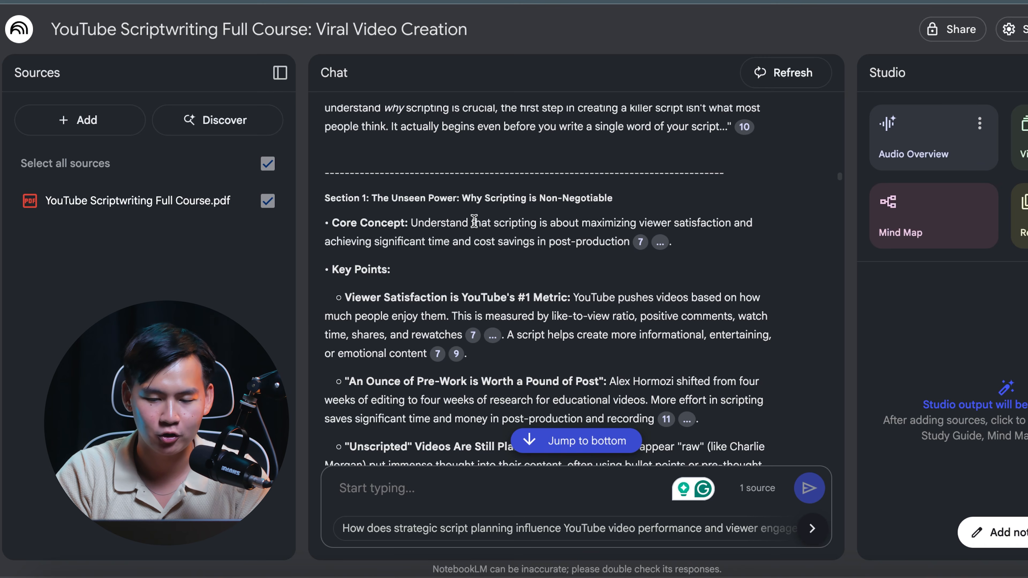
scroll(474, 221, down, 10)
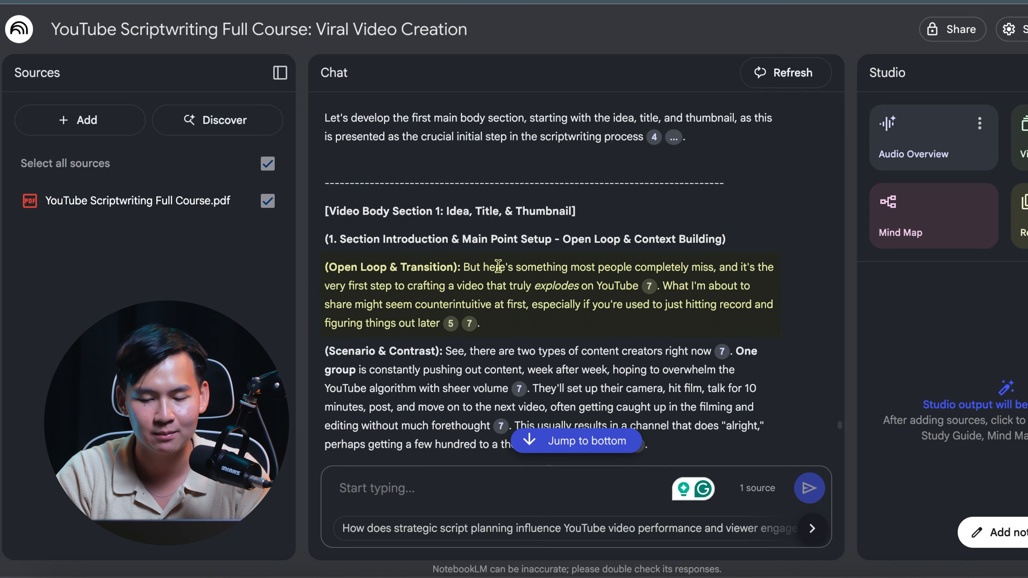
Read the Open Loop & Transition paragraph of NotebookLM's Video Body Section 1, marking key phrases such as "truly explodes" and "hitting record".
drag(512, 280, 547, 280)
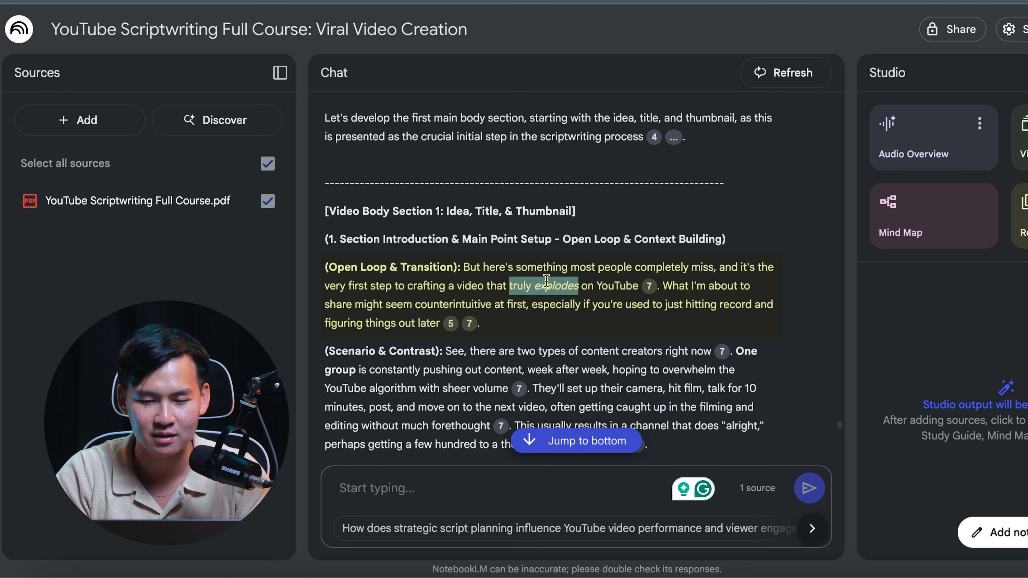
click(547, 280)
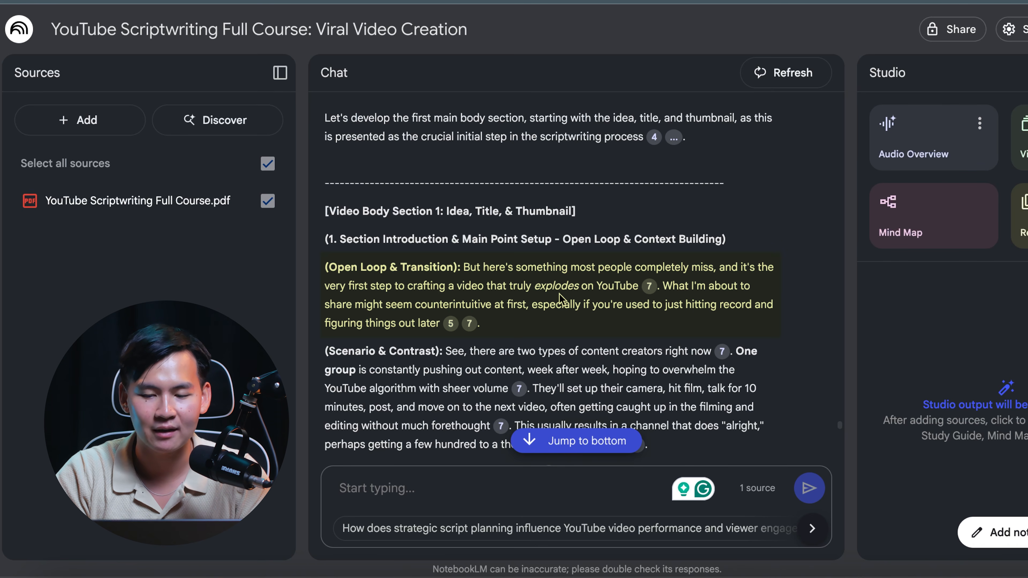
mouse_move(664, 286)
mouse_down()
mouse_move(687, 288)
mouse_move(665, 320)
mouse_move(662, 288)
mouse_up()
drag(720, 304, 430, 319)
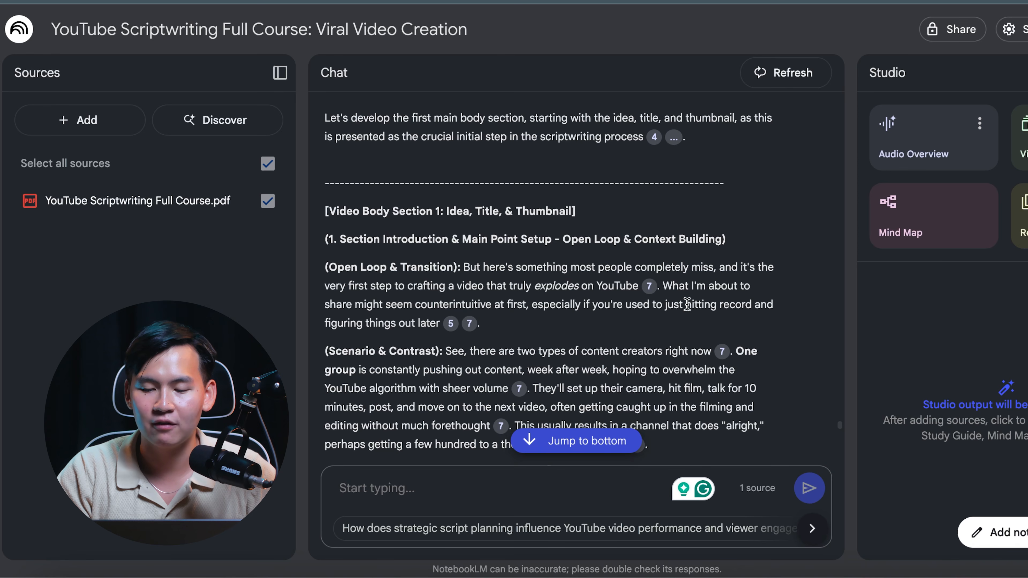
drag(685, 305, 750, 304)
click(732, 304)
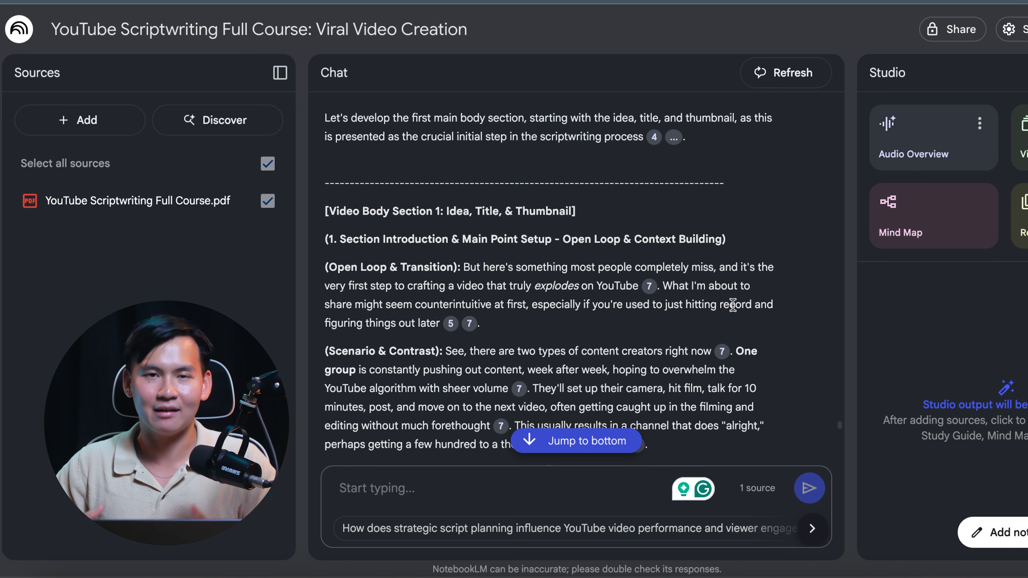
Review the Scenario & Contrast passage, the paragraph on the other group and the Reveal the Difference part of NotebookLM's script.
scroll(732, 304, down, 2)
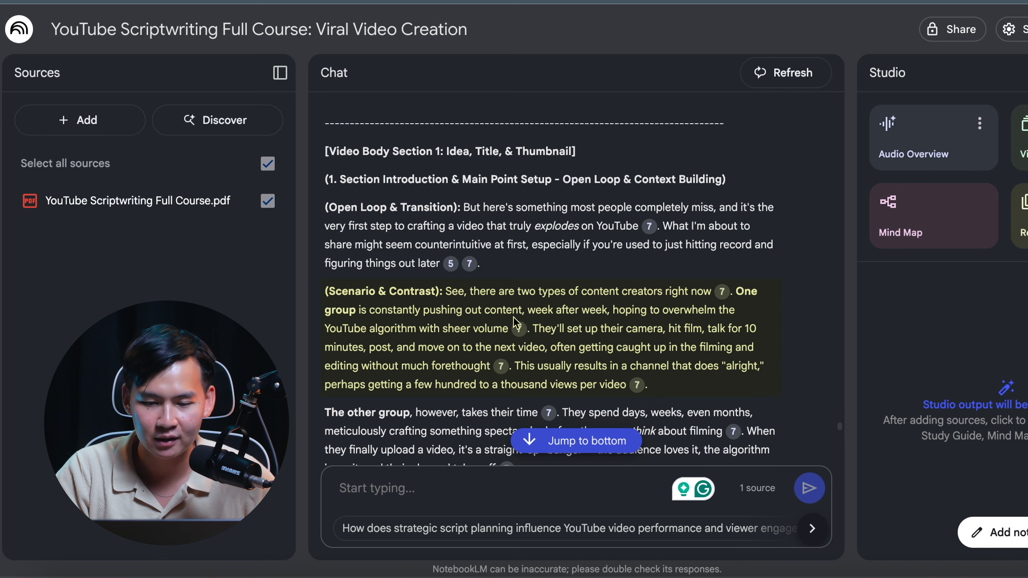
scroll(516, 322, down, 2)
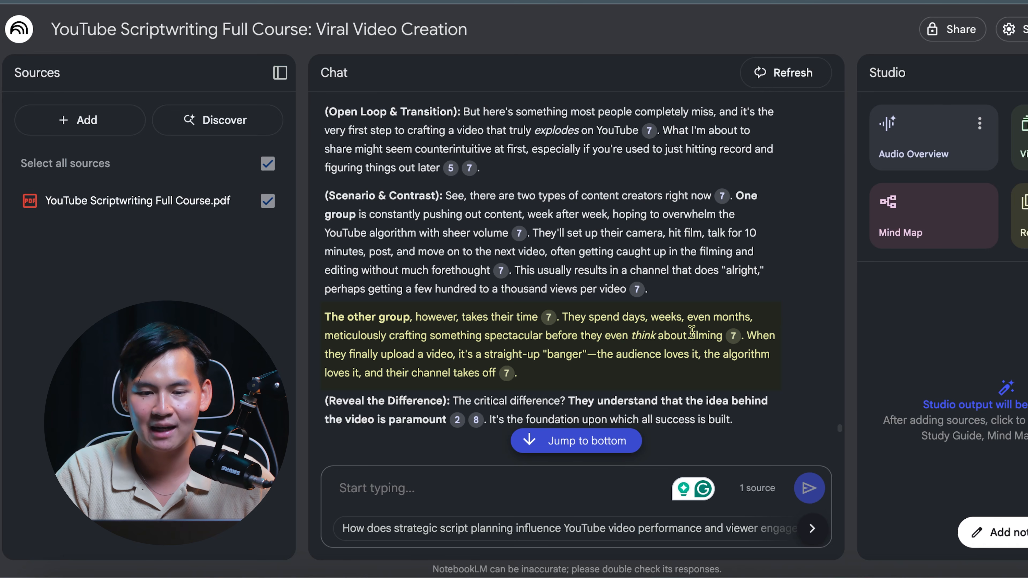
scroll(691, 332, up, 1)
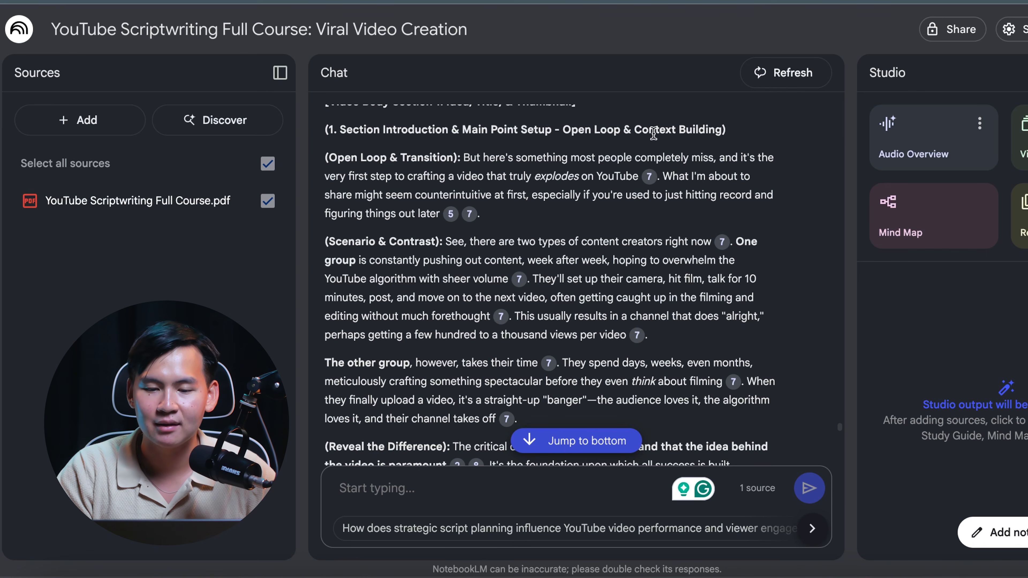
scroll(571, 133, up, 1)
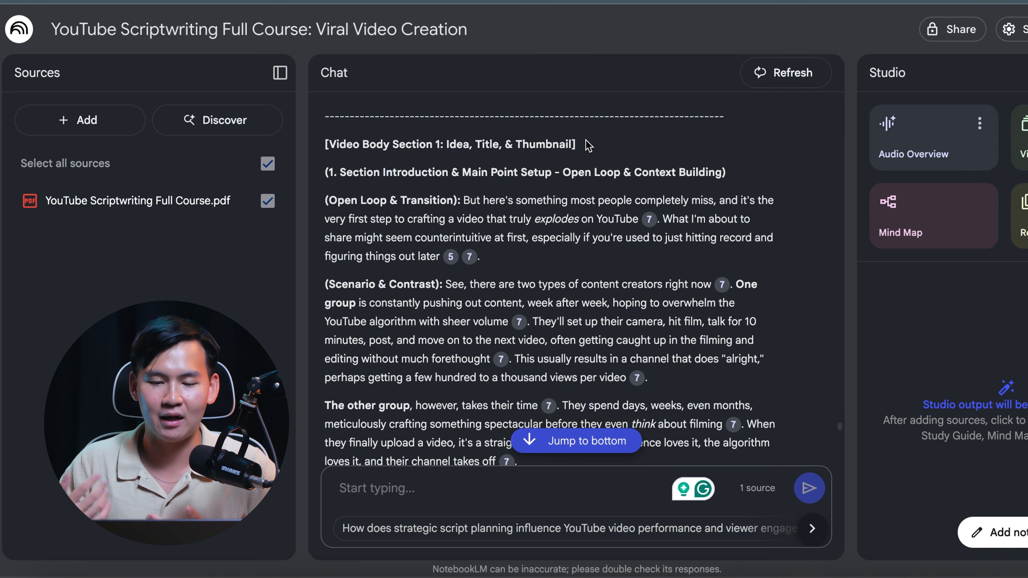
scroll(556, 178, down, 1)
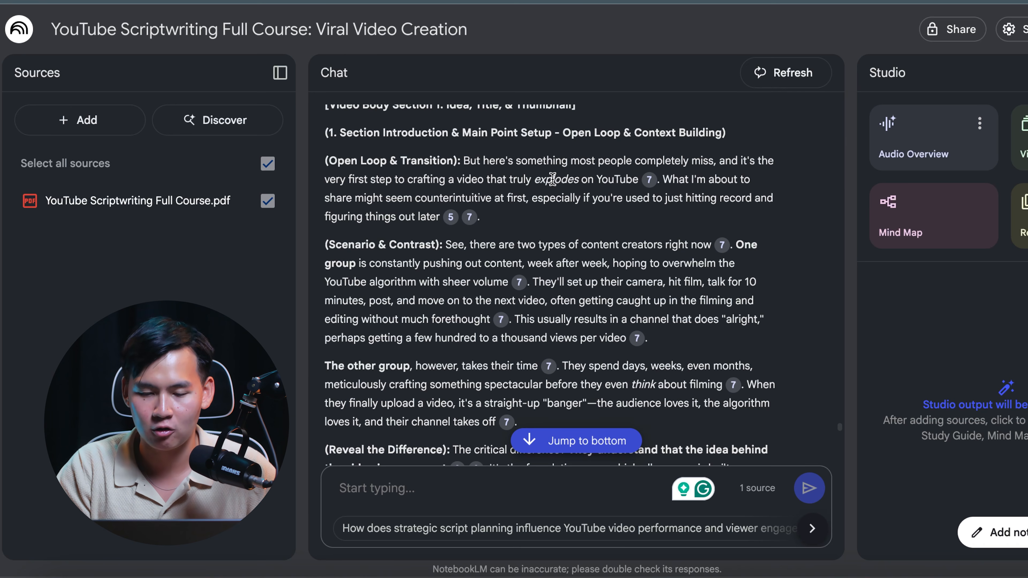
scroll(552, 178, down, 3)
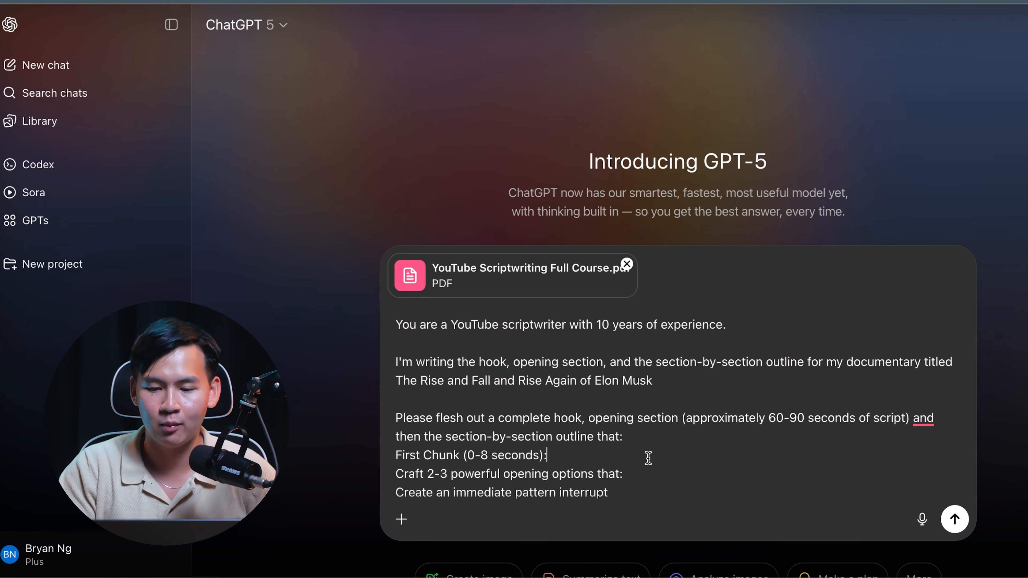
In a new ChatGPT chat, review the Elon Musk documentary prompt from the First Chunk through the Fourth Chunk instructions.
scroll(648, 458, down, 3)
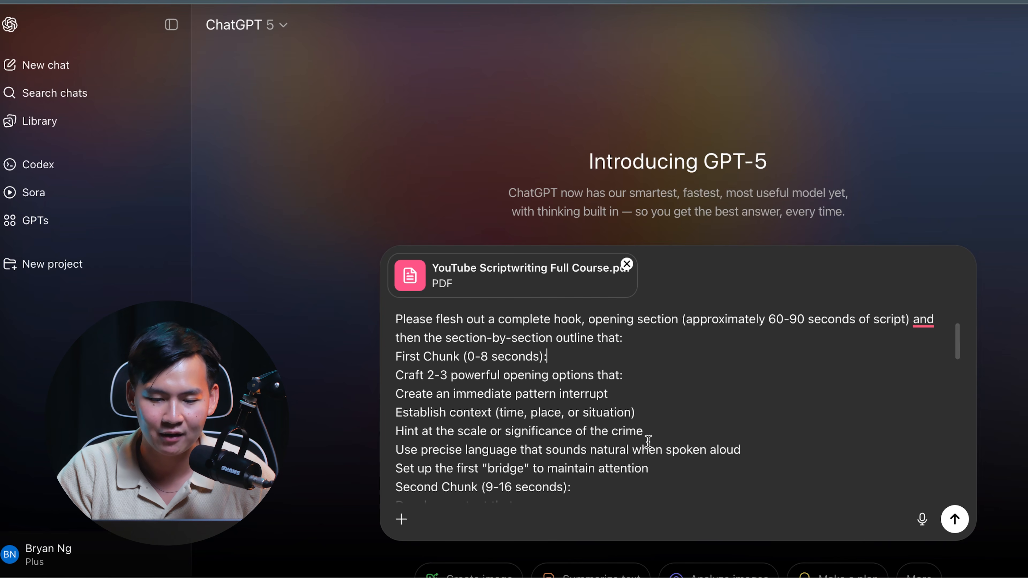
drag(402, 357, 491, 356)
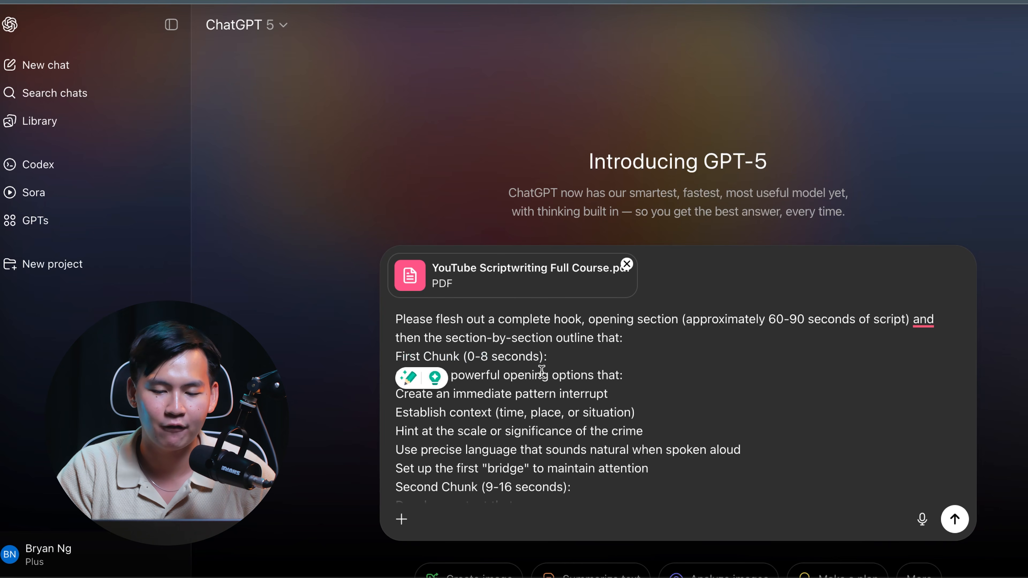
scroll(541, 372, down, 3)
scroll(585, 383, down, 5)
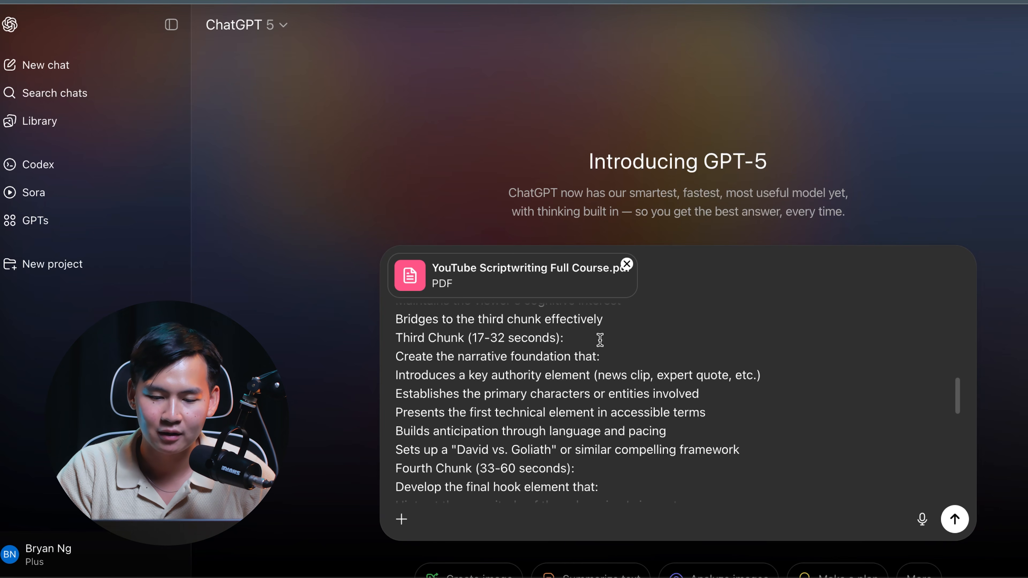
scroll(615, 356, down, 1)
click(591, 396)
scroll(627, 395, down, 1)
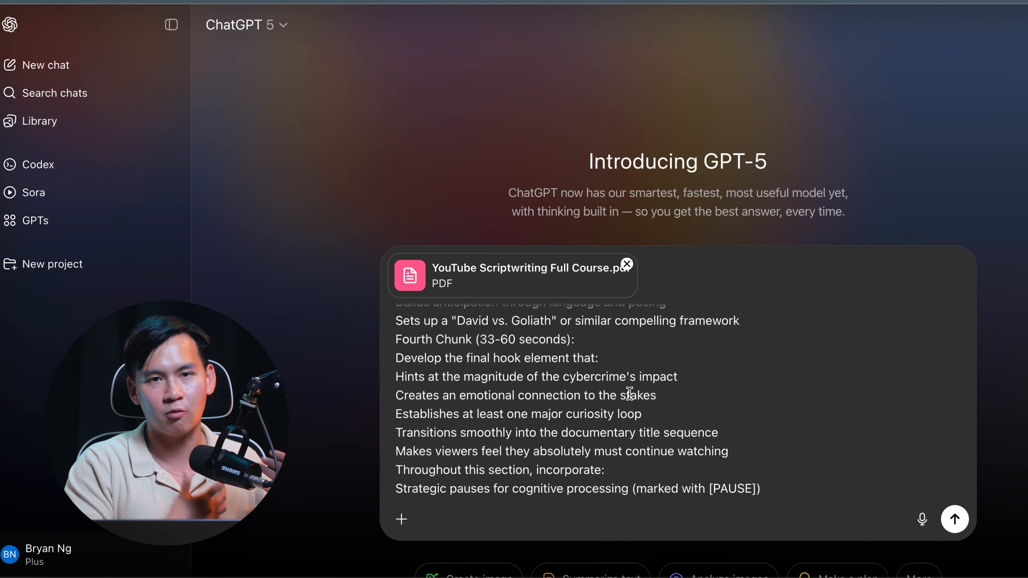
Check the prompt's closing guidelines and hero's journey instruction, and submit it with the YouTube Scriptwriting Full Course PDF attached.
scroll(629, 394, down, 10)
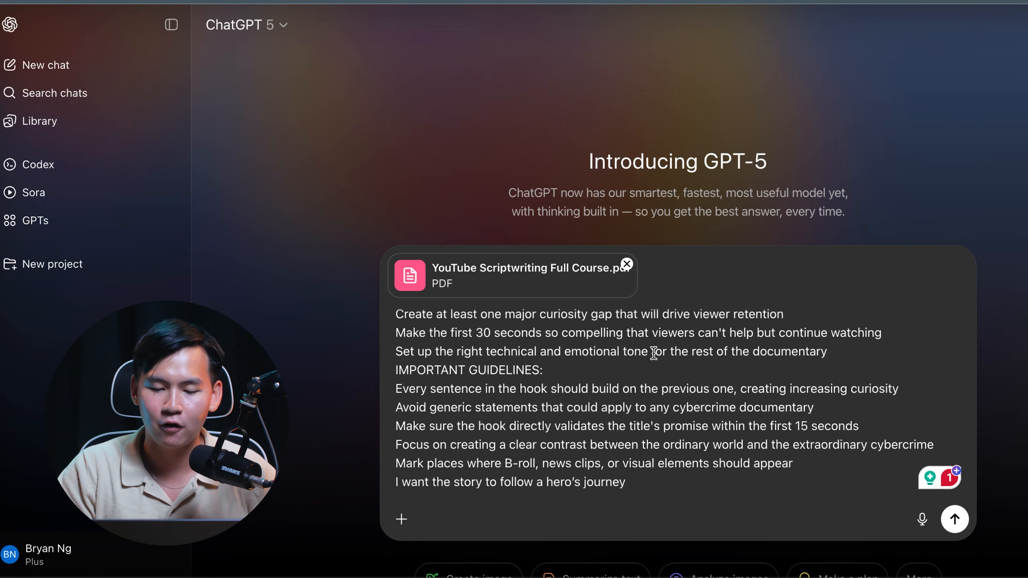
click(625, 481)
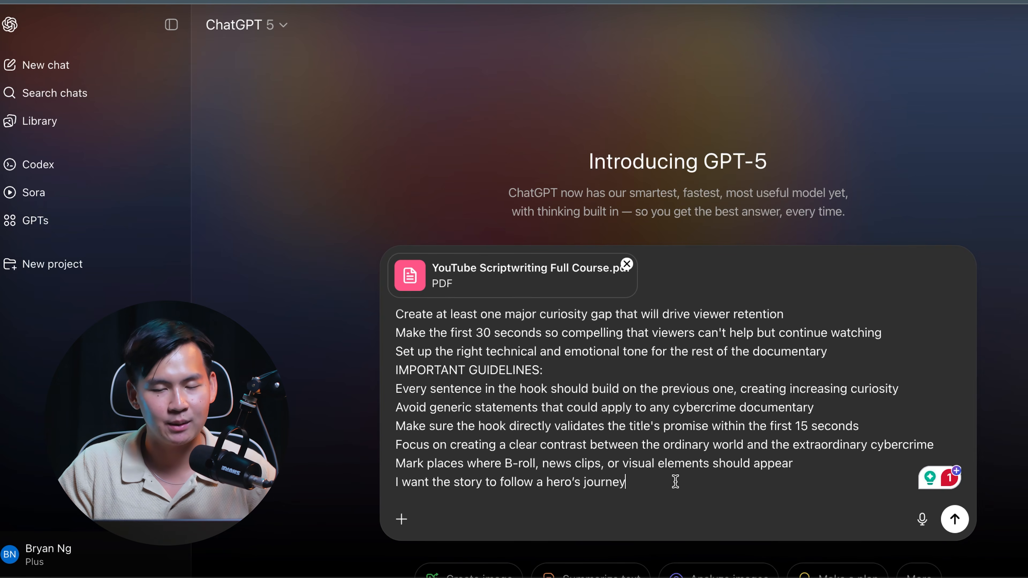
key(Return)
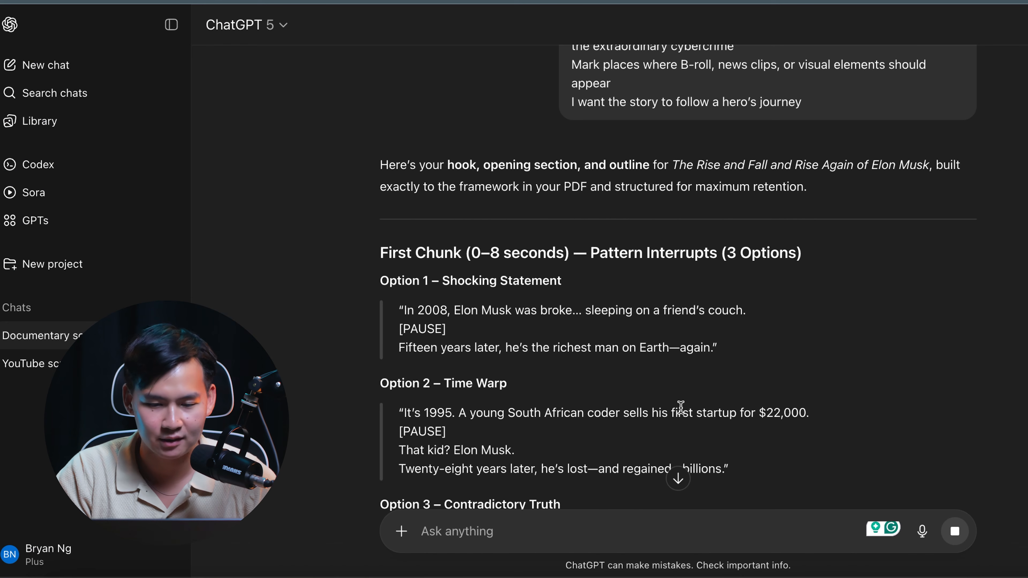
Read ChatGPT's three First Chunk pattern interrupt options and its Second and Third Chunk hook text with the visual and bridge notes.
scroll(683, 413, down, 2)
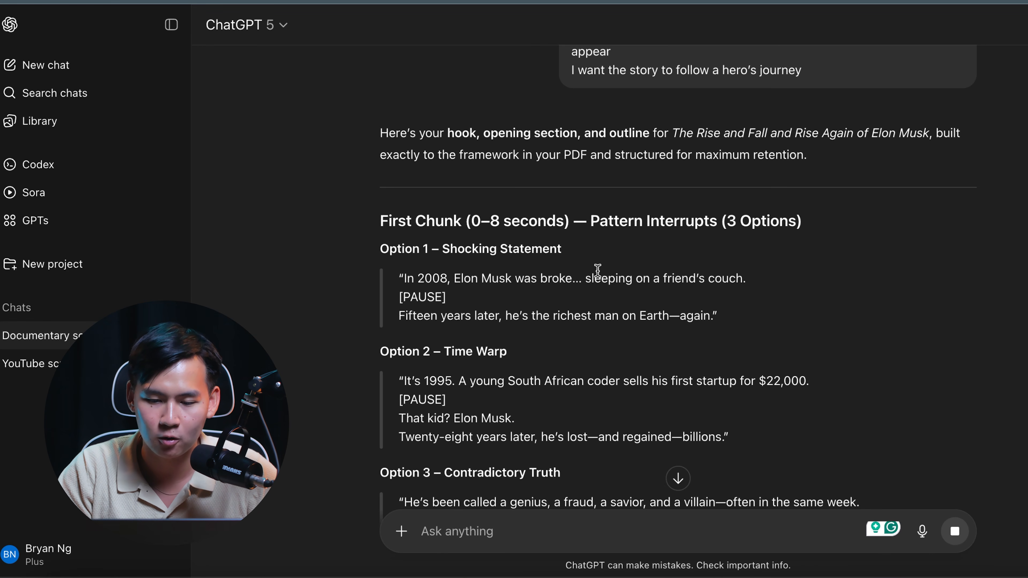
scroll(534, 336, down, 3)
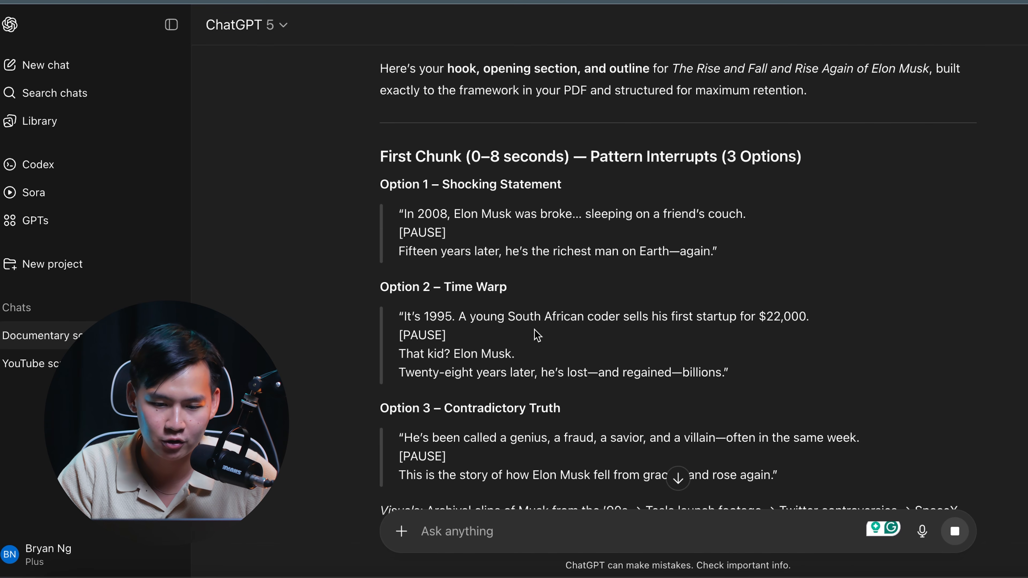
scroll(472, 335, down, 5)
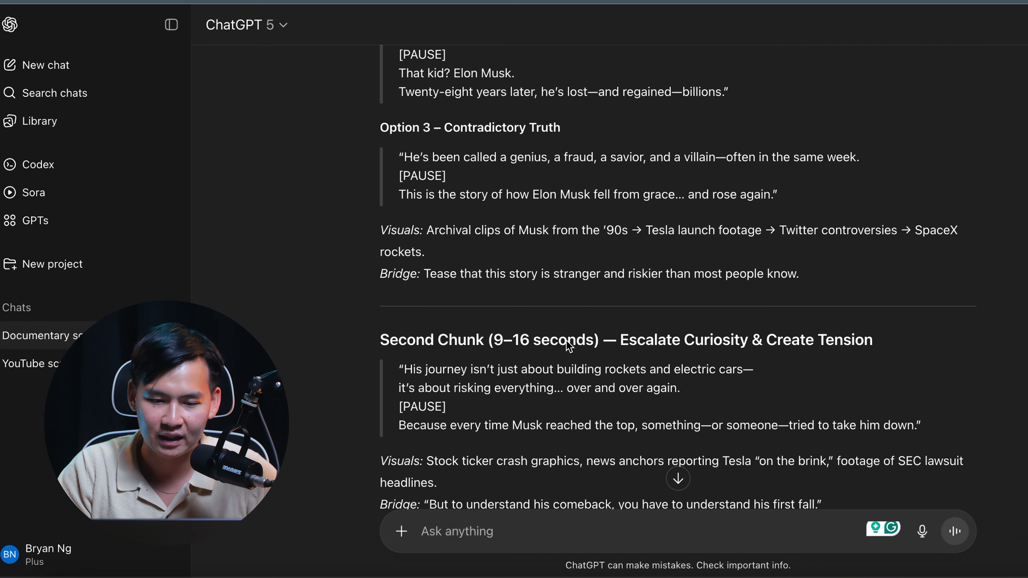
scroll(471, 371, down, 2)
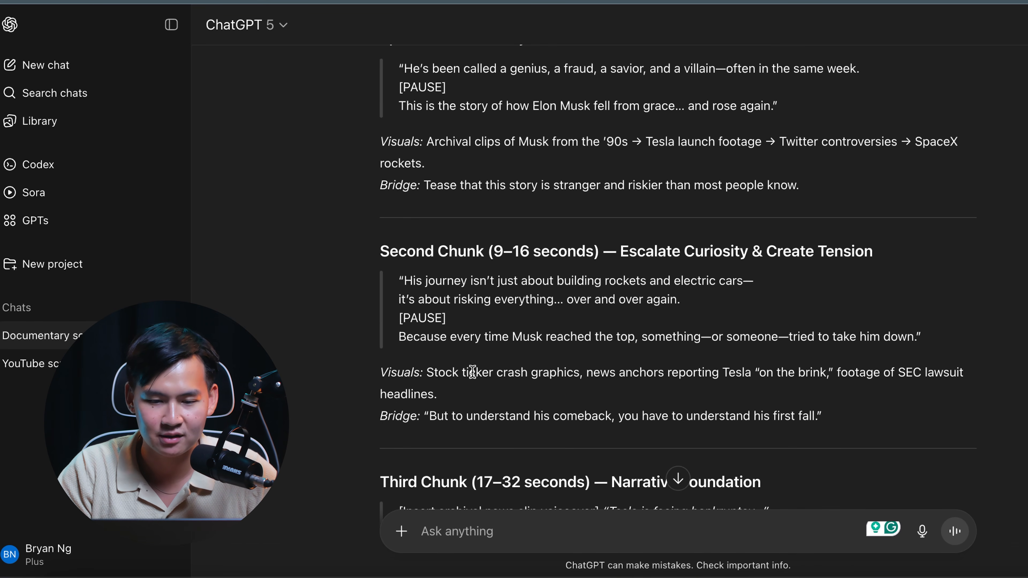
drag(434, 281, 447, 345)
click(451, 364)
scroll(499, 367, down, 5)
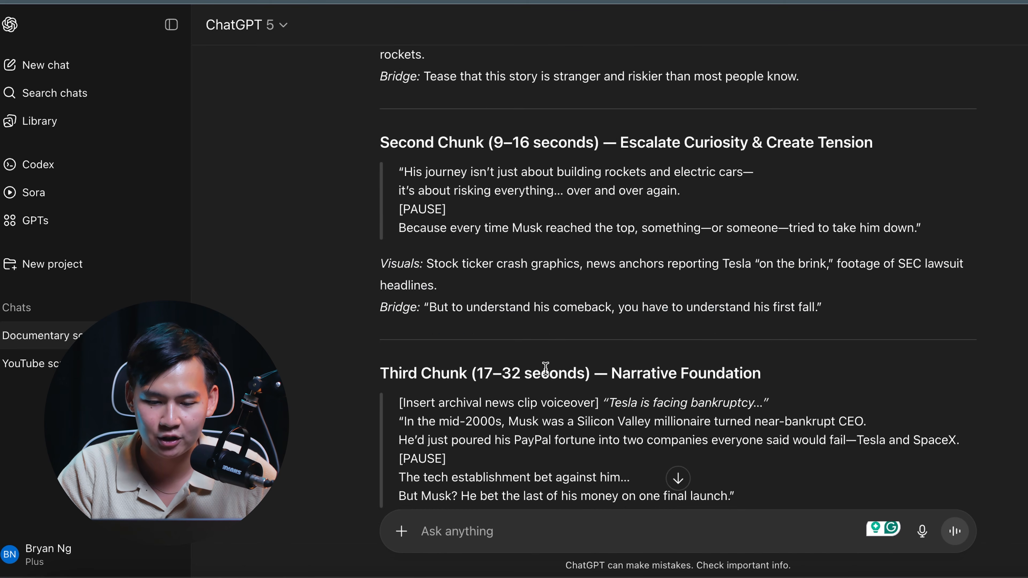
scroll(545, 368, down, 10)
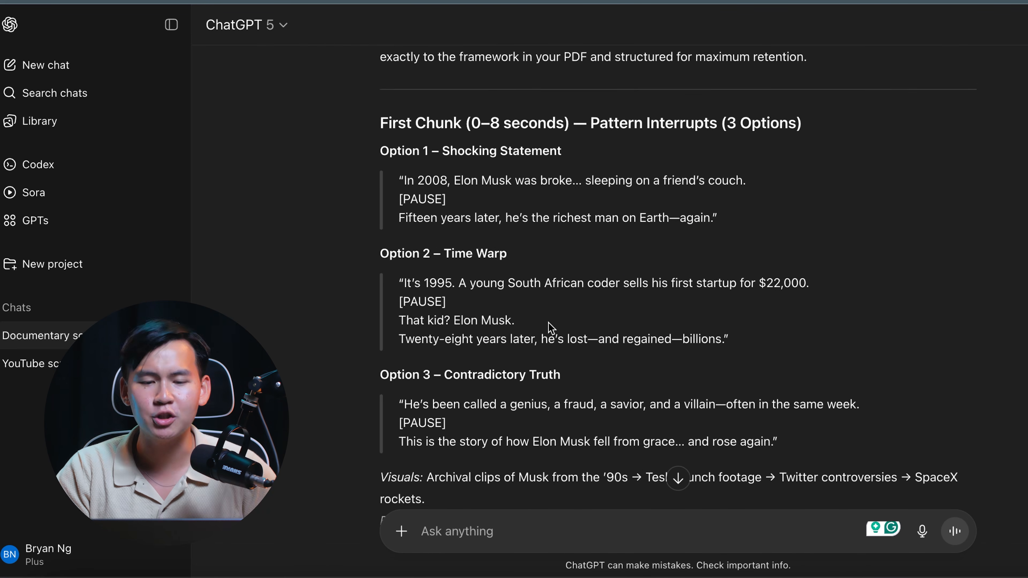
scroll(549, 324, down, 1)
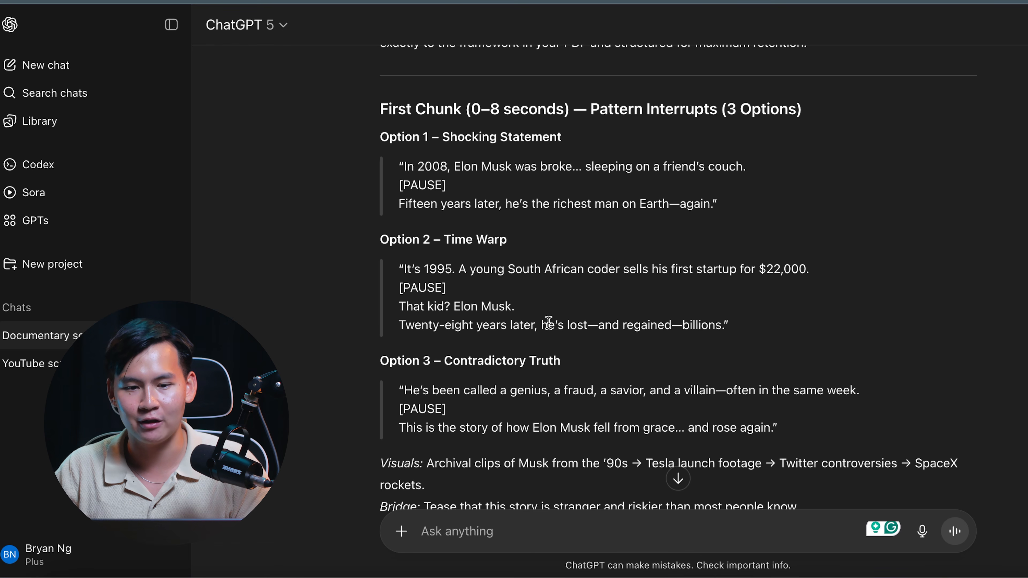
Read ChatGPT's Opening Section script from the [0:00–0:08] segment through the [0:33–0:60] segment.
scroll(503, 227, down, 10)
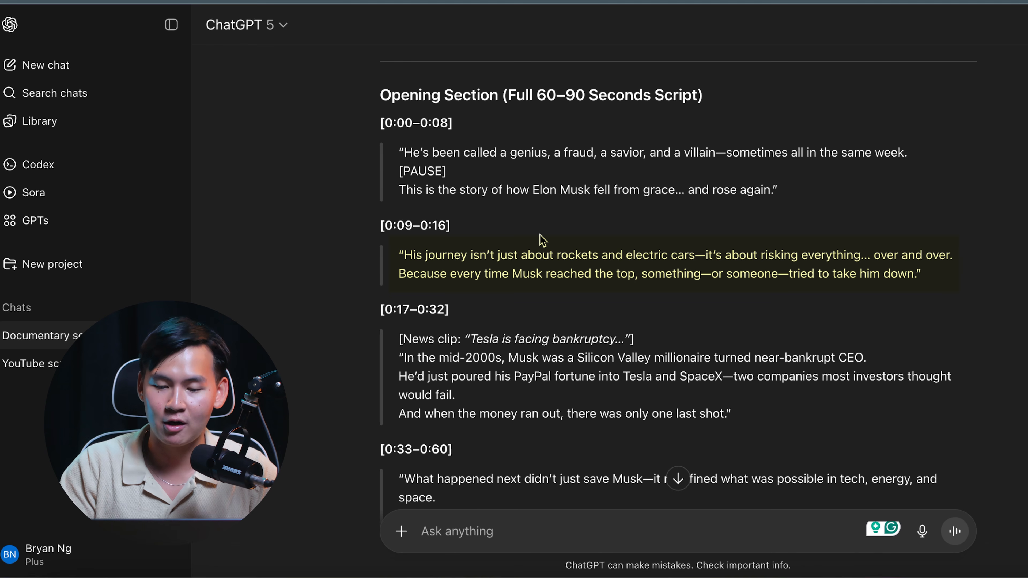
scroll(542, 239, down, 1)
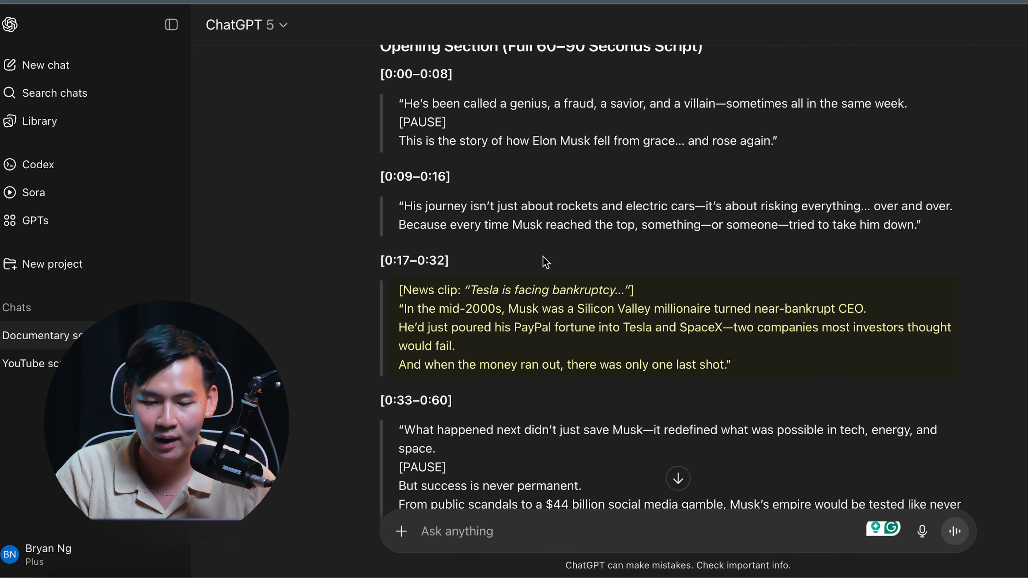
scroll(545, 262, down, 3)
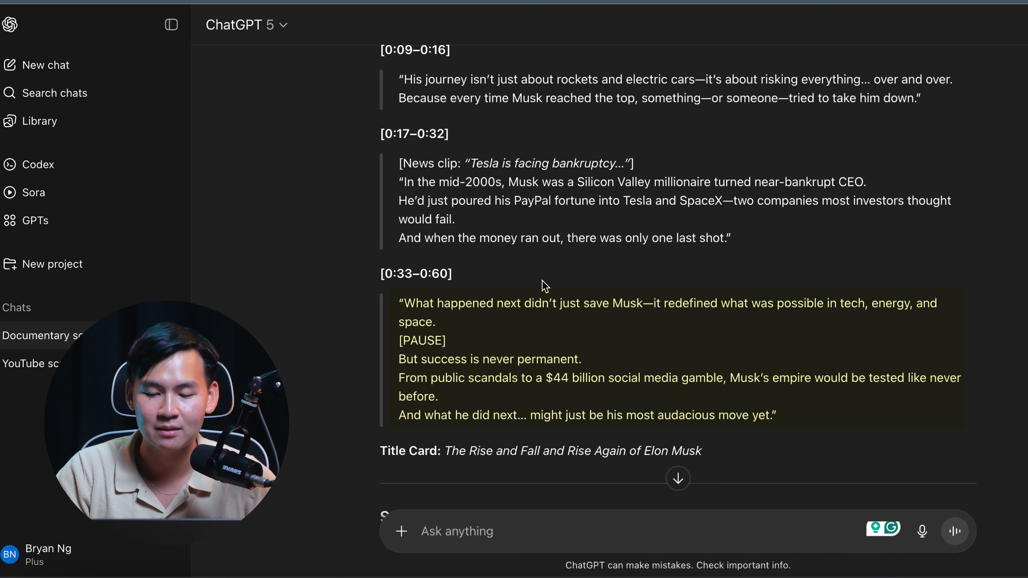
Review ChatGPT's Section-by-Section Outline (Hero's Journey Arc), including Call to Adventure, Trials & Failures and Transformation.
scroll(647, 308, down, 8)
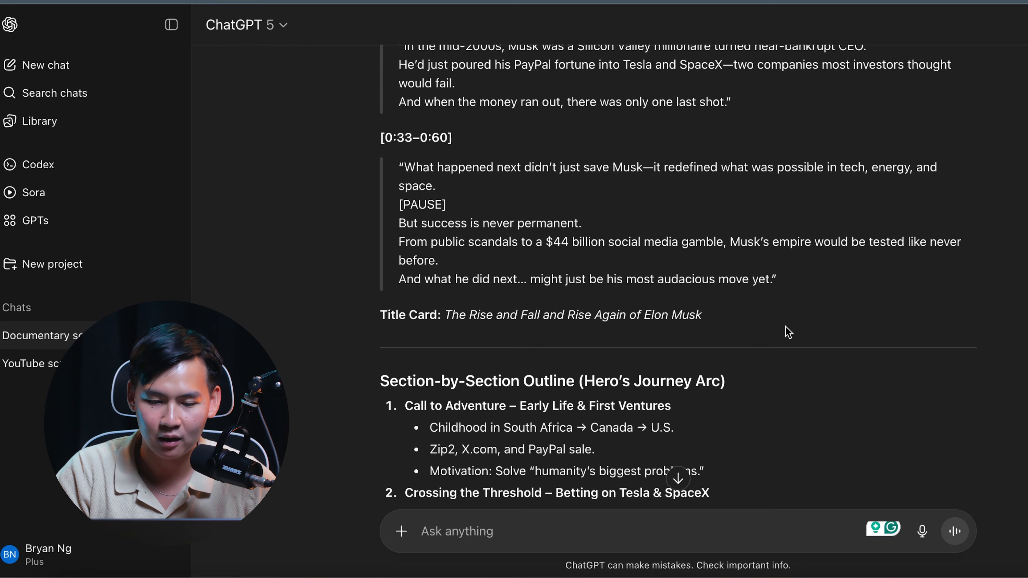
scroll(757, 302, down, 15)
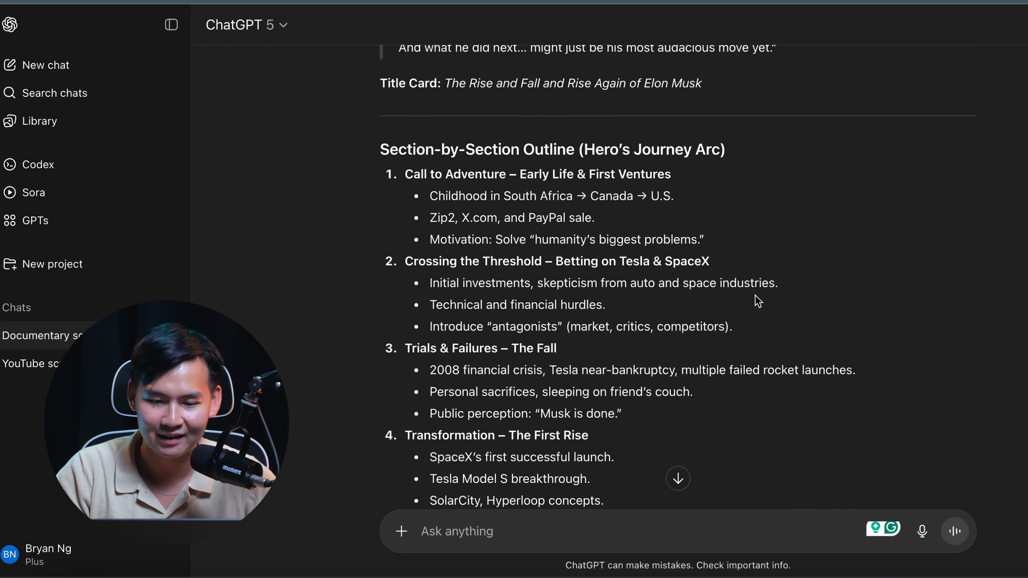
scroll(755, 295, up, 13)
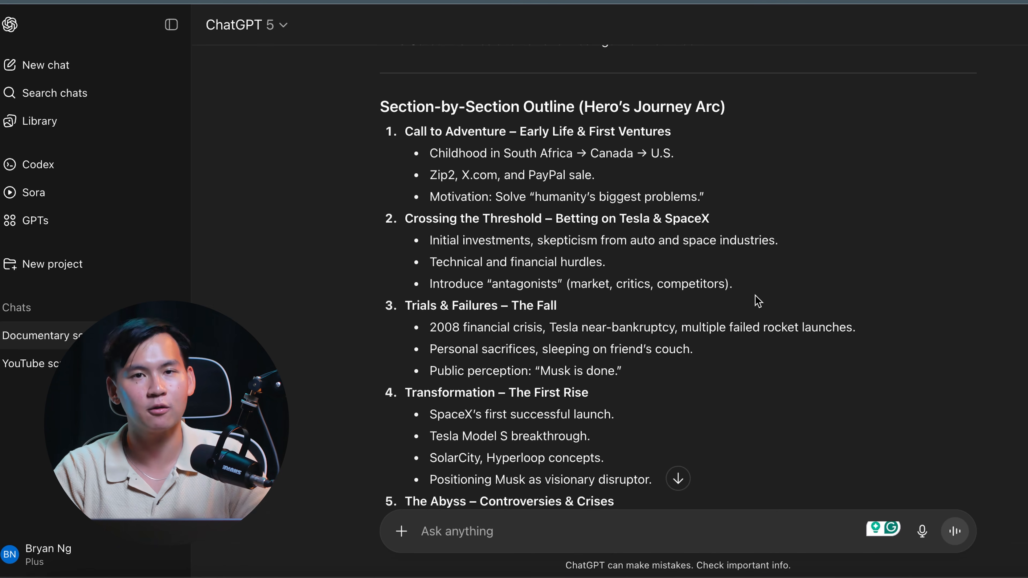
scroll(757, 302, up, 8)
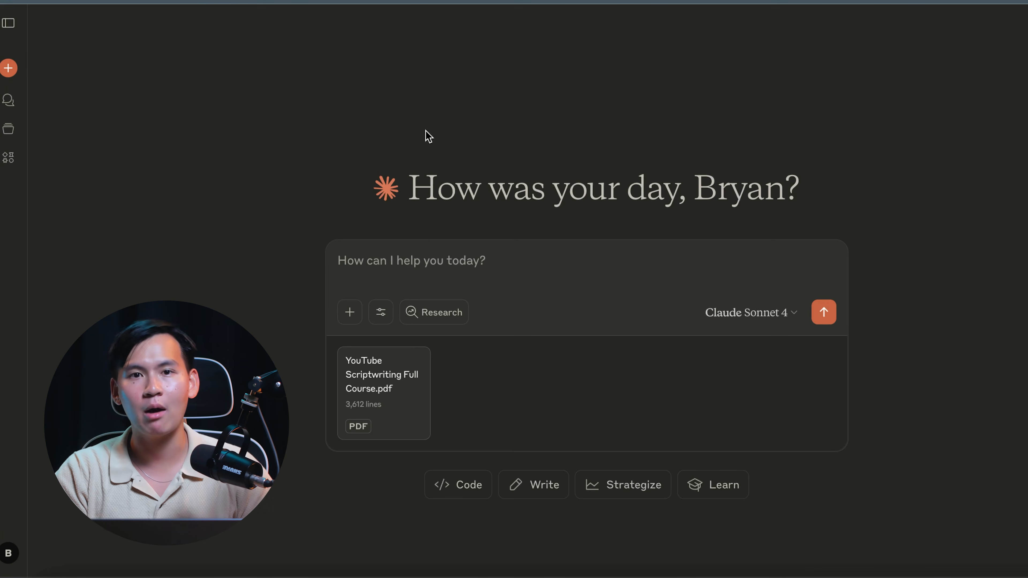
Switch to Claude, submit the Elon Musk documentary prompt with the YouTube Scriptwriting Full Course PDF, and read its Complete Hook Script.
key(ctrl+v)
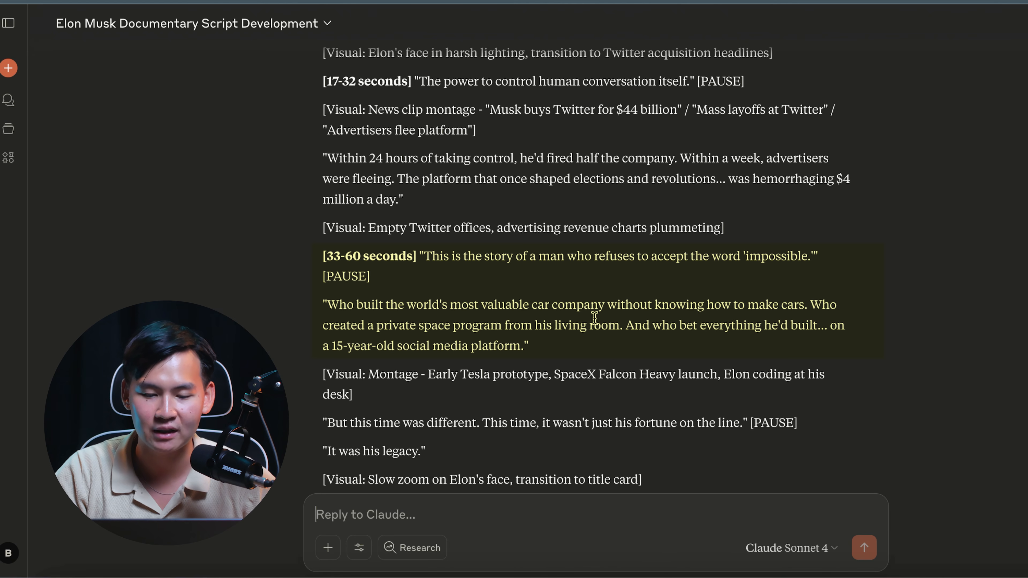
scroll(594, 317, down, 1)
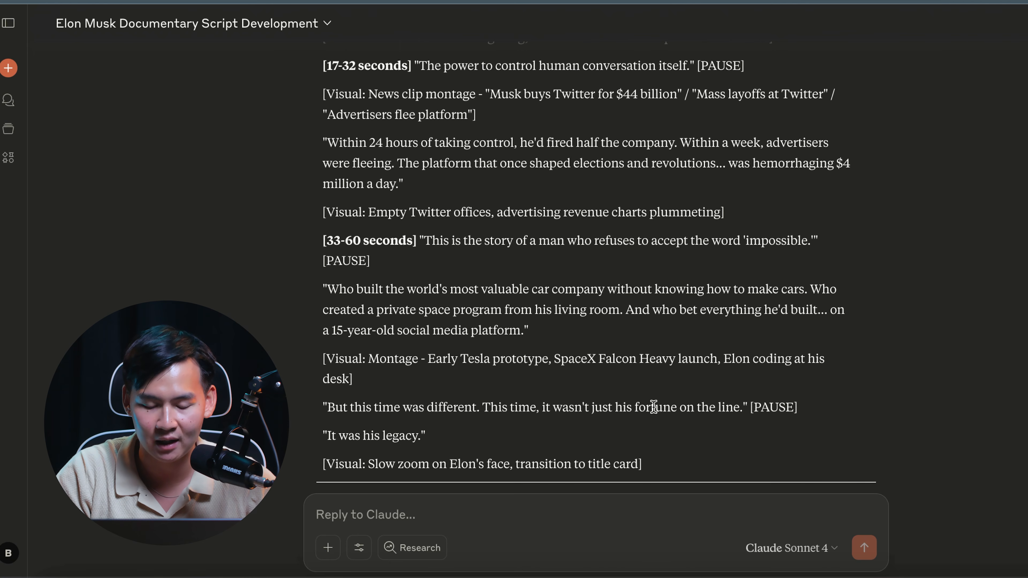
scroll(490, 438, up, 5)
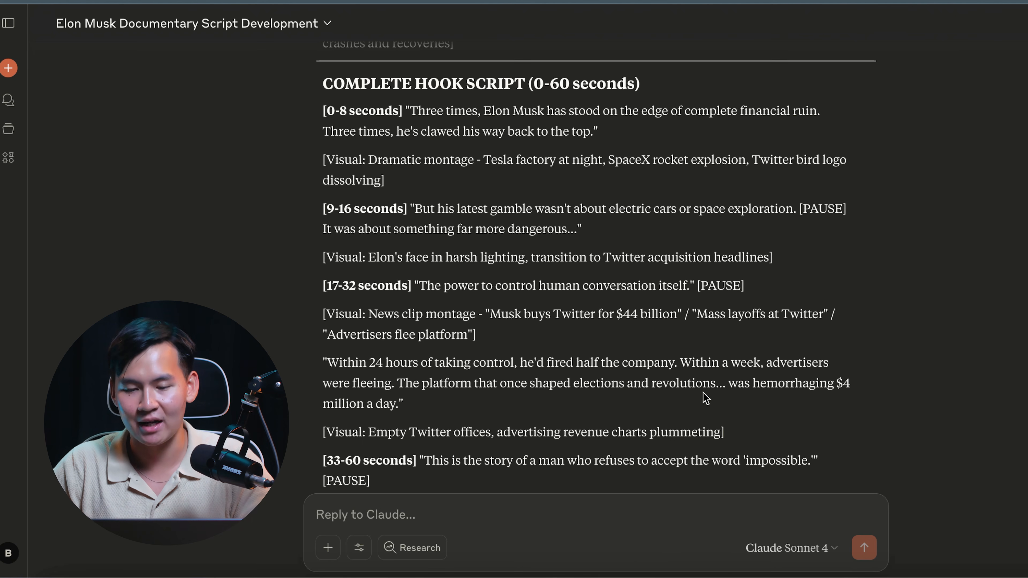
drag(664, 412, 637, 352)
click(636, 353)
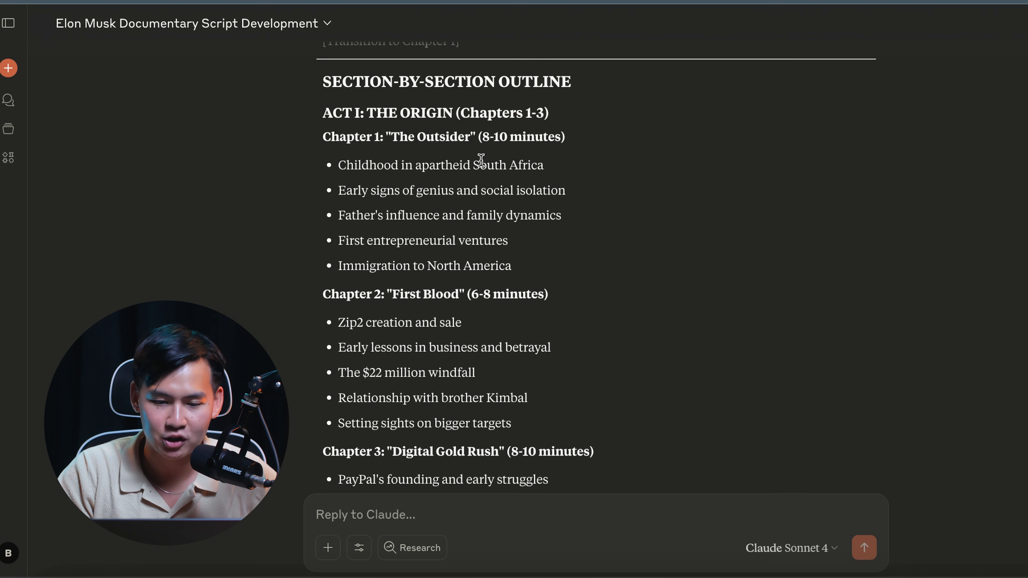
Review Claude's section-by-section outline from Act I through Act V, plus its Narrative Techniques and Open Loops to Maintain Engagement.
scroll(424, 317, down, 15)
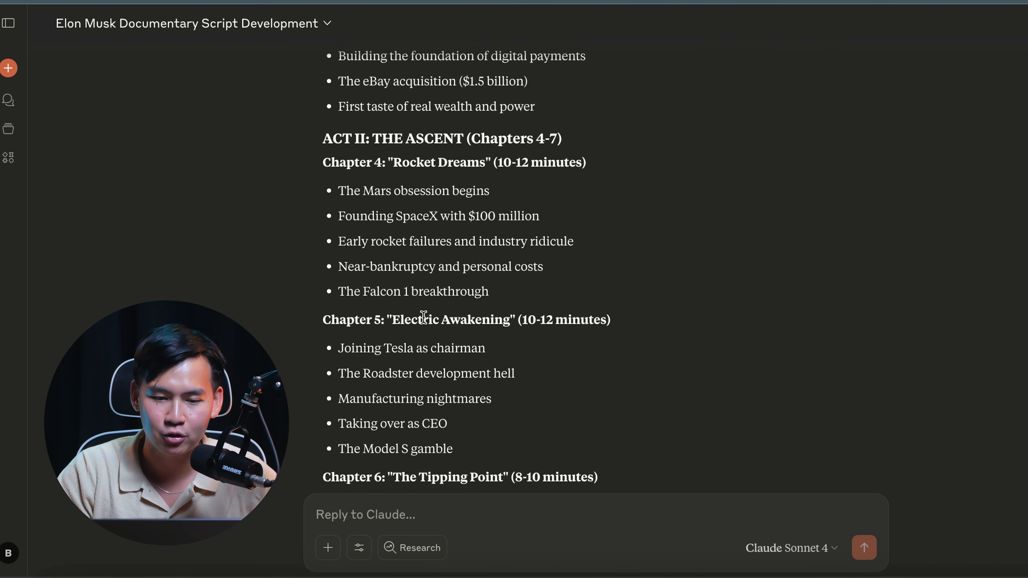
scroll(424, 317, down, 10)
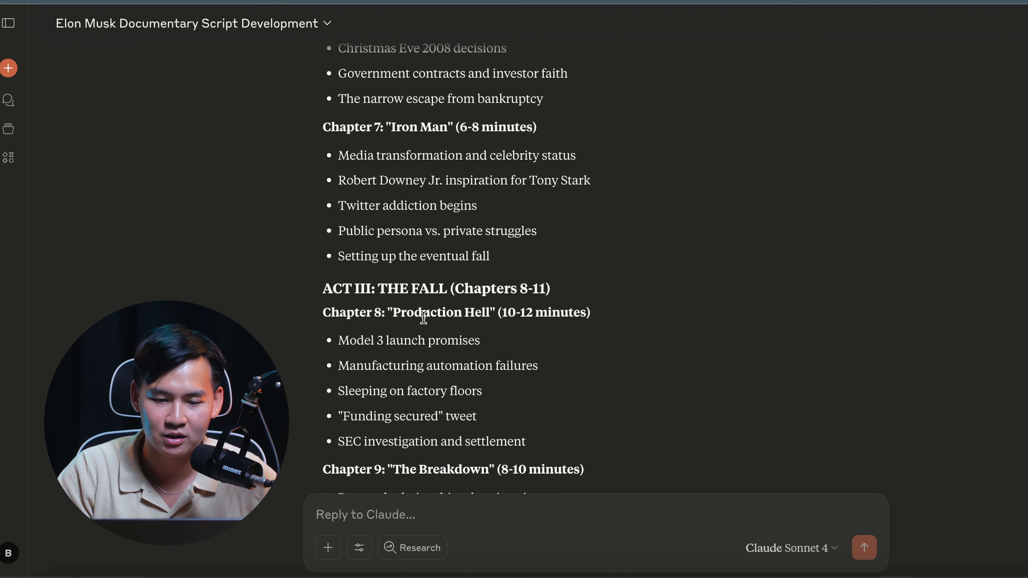
scroll(425, 320, down, 5)
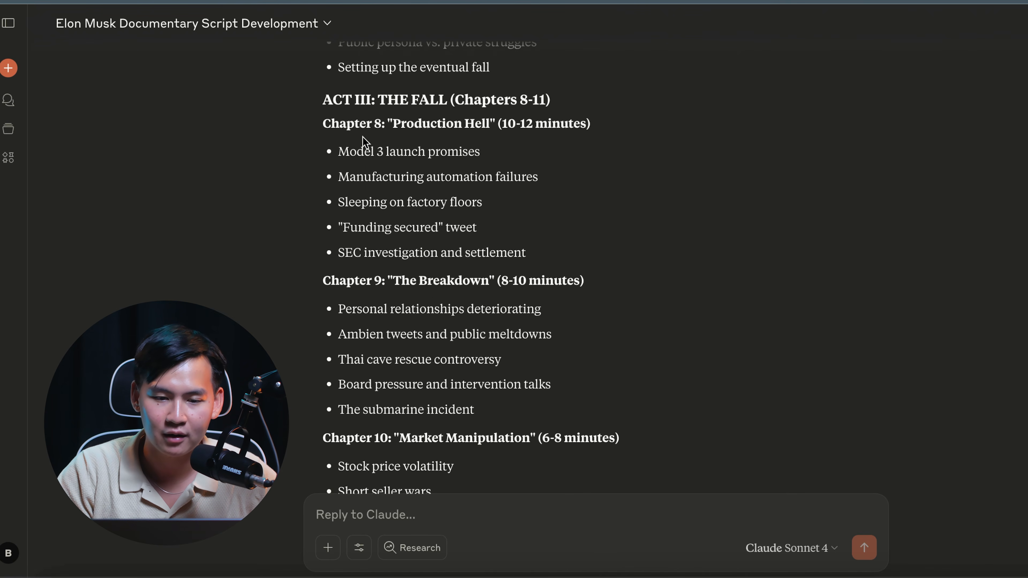
scroll(506, 271, down, 3)
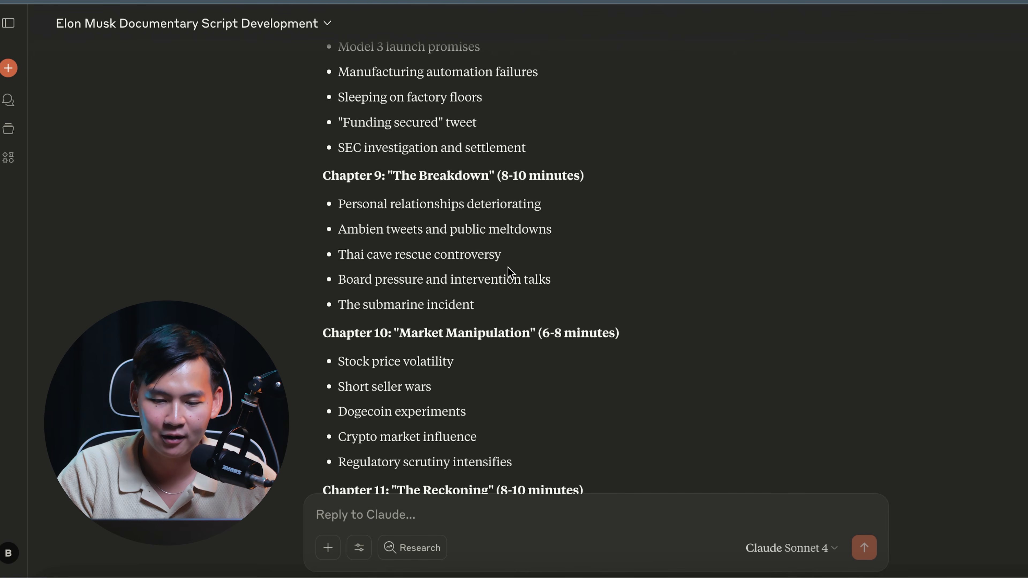
scroll(542, 335, down, 8)
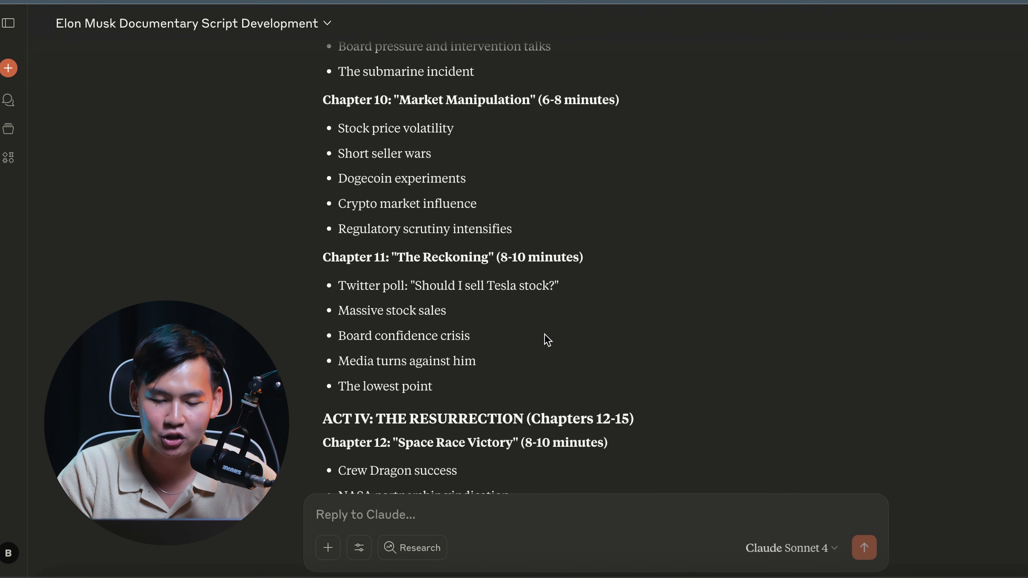
scroll(547, 340, down, 10)
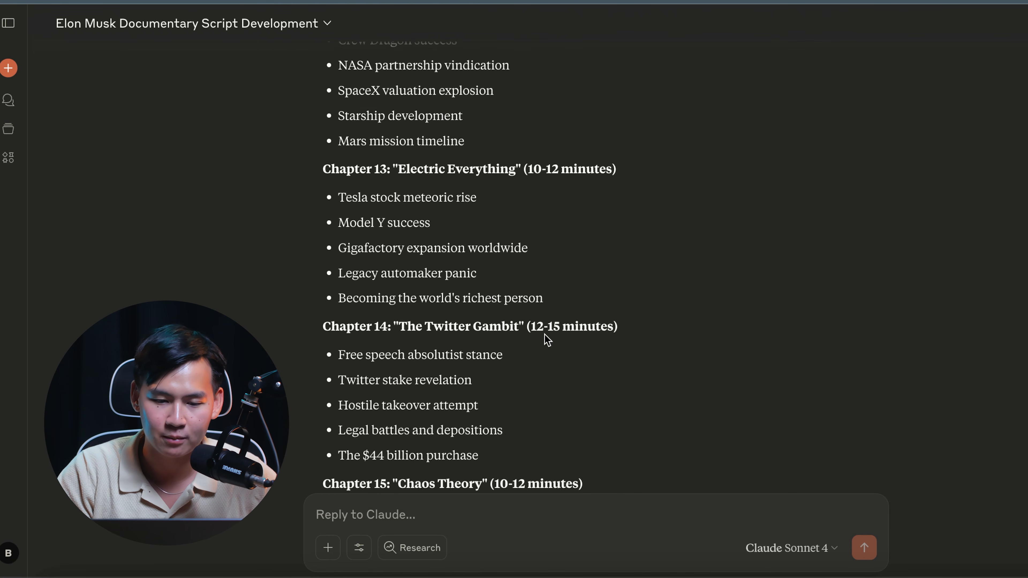
scroll(547, 339, down, 9)
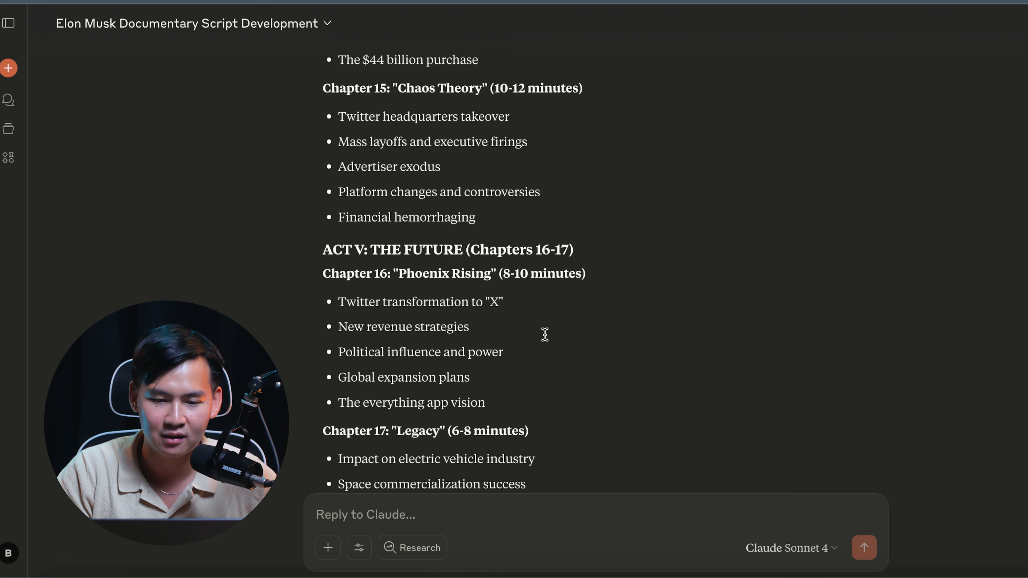
scroll(548, 340, down, 12)
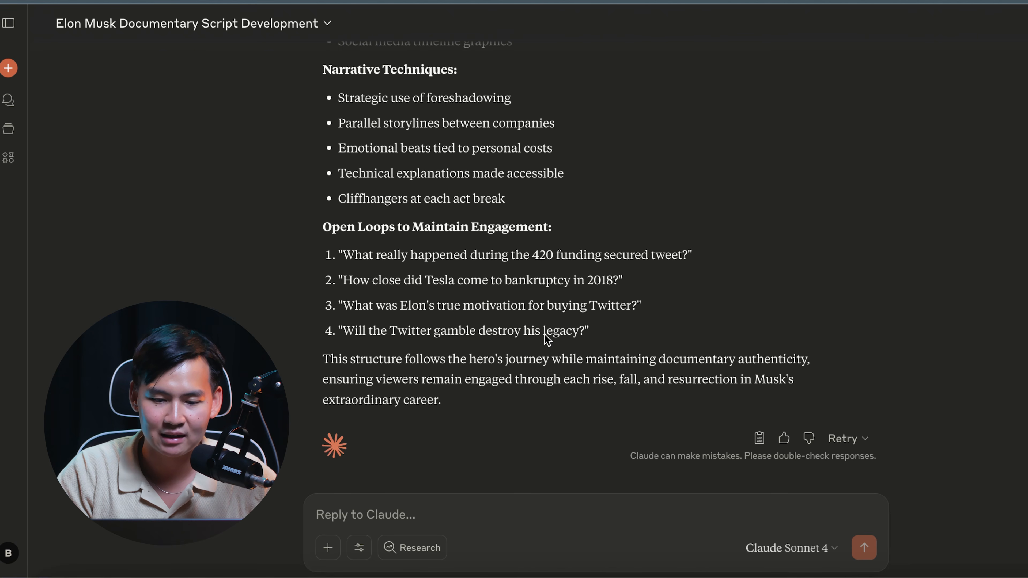
scroll(523, 409, up, 12)
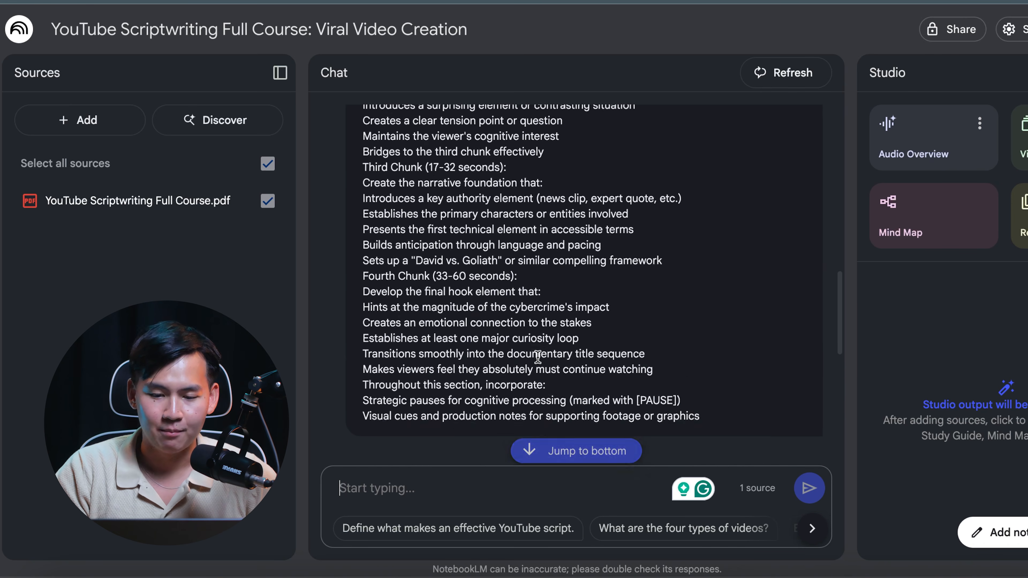
In NotebookLM, read the reply to the Elon Musk prompt and compare the three First Chunk hook options with their visual cues.
scroll(517, 352, down, 1)
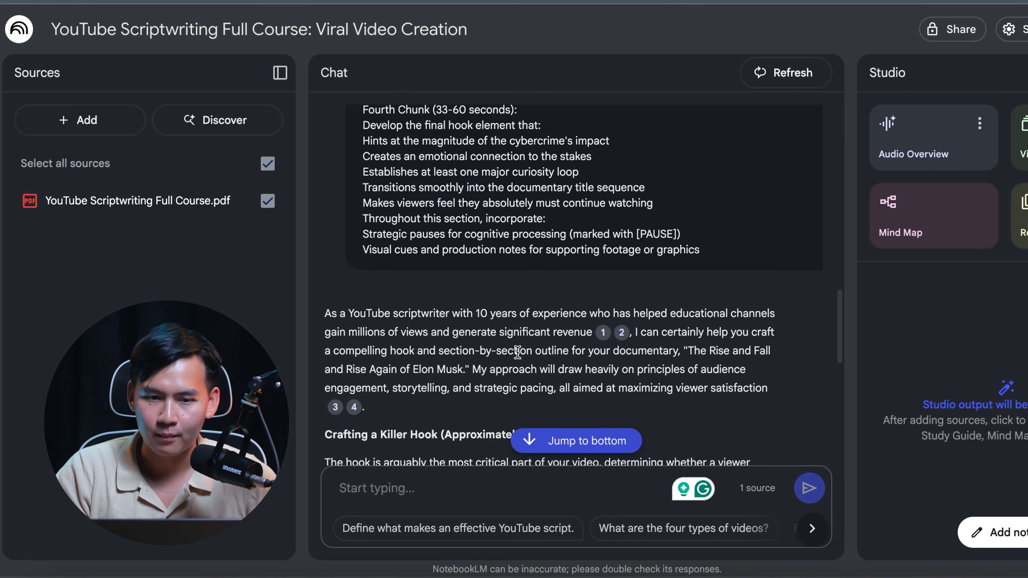
scroll(518, 355, down, 2)
scroll(757, 318, down, 10)
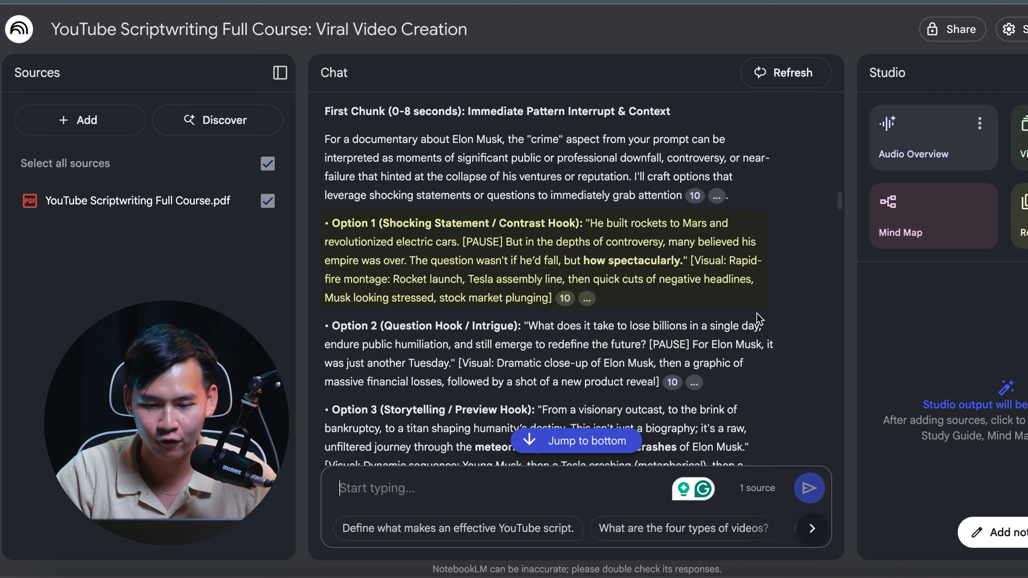
scroll(757, 318, down, 1)
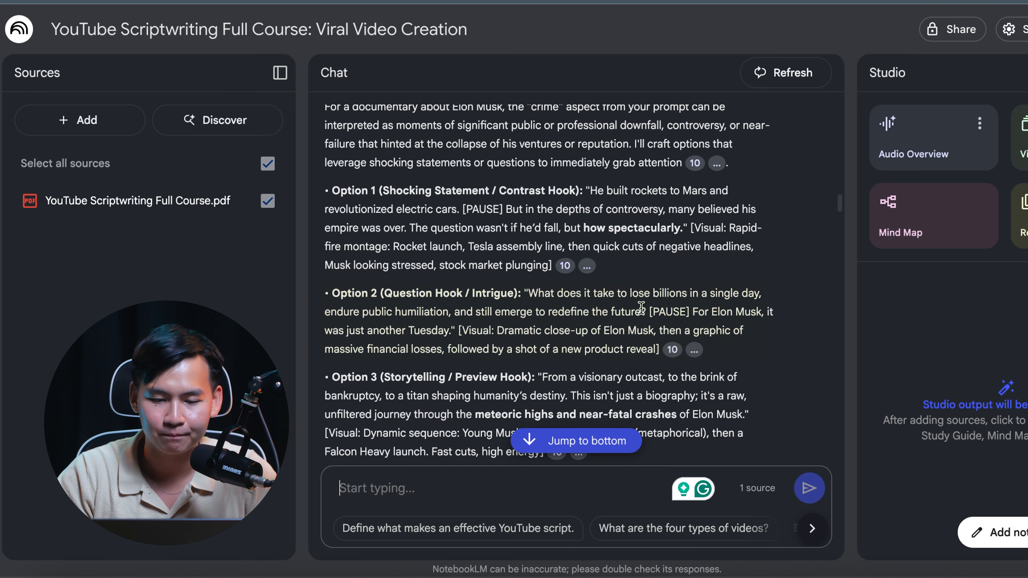
scroll(640, 308, down, 2)
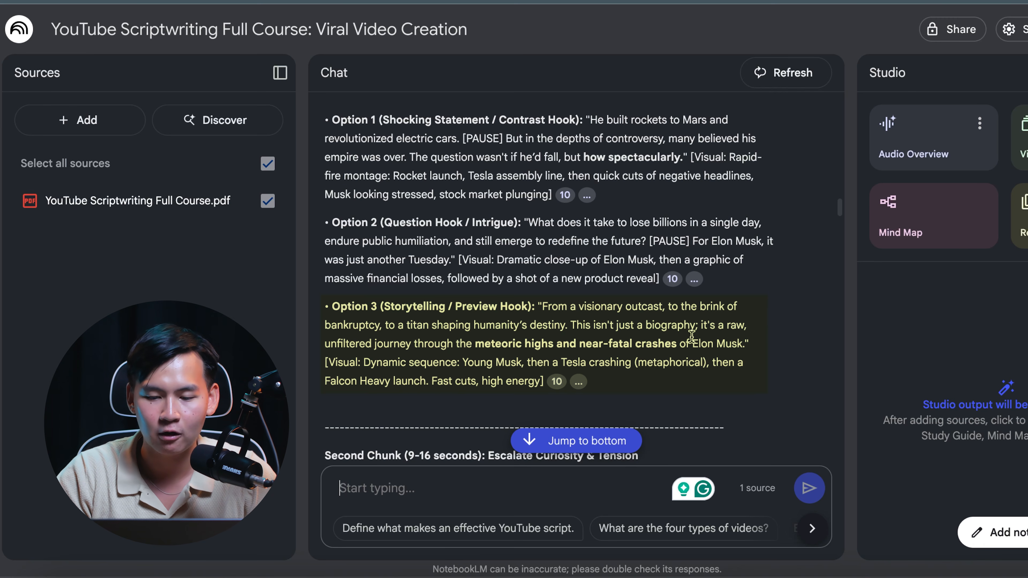
scroll(767, 350, up, 3)
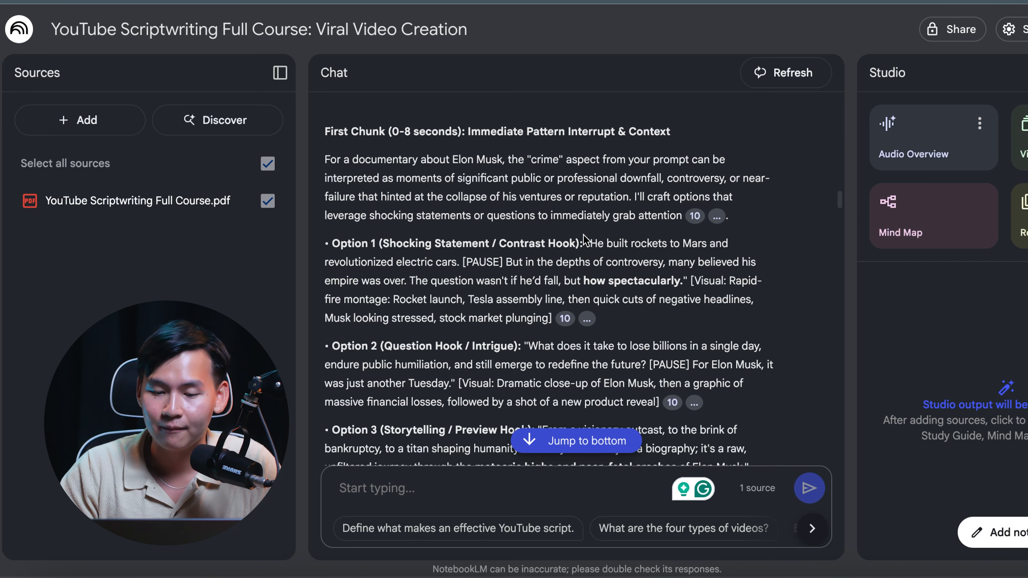
scroll(639, 265, down, 1)
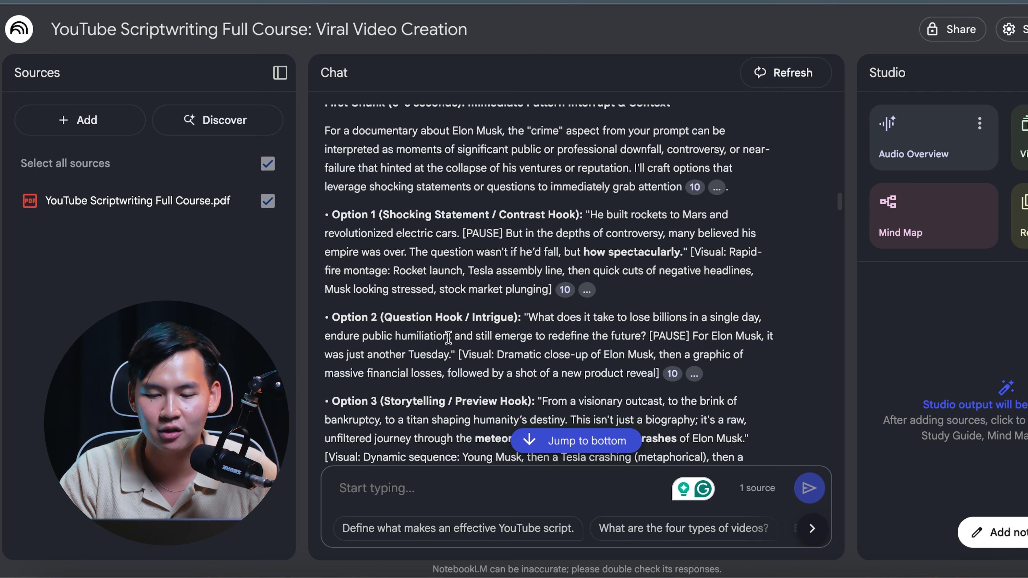
scroll(582, 338, down, 2)
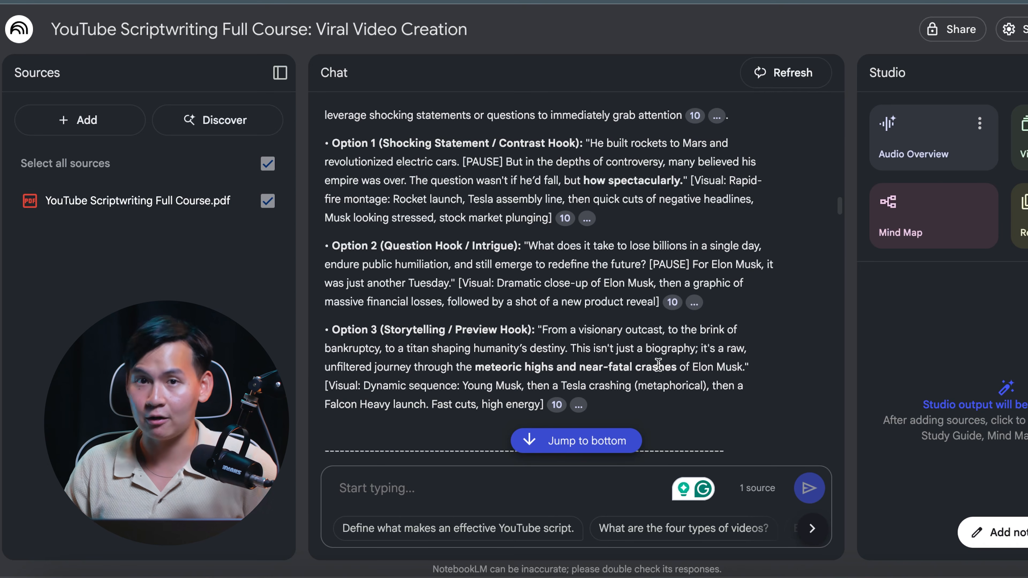
Review NotebookLM's Section-by-Section Outline for The Rise and Fall and Rise Again of Elon Musk, from Introduction through The Future and The Legacy.
scroll(485, 247, down, 8)
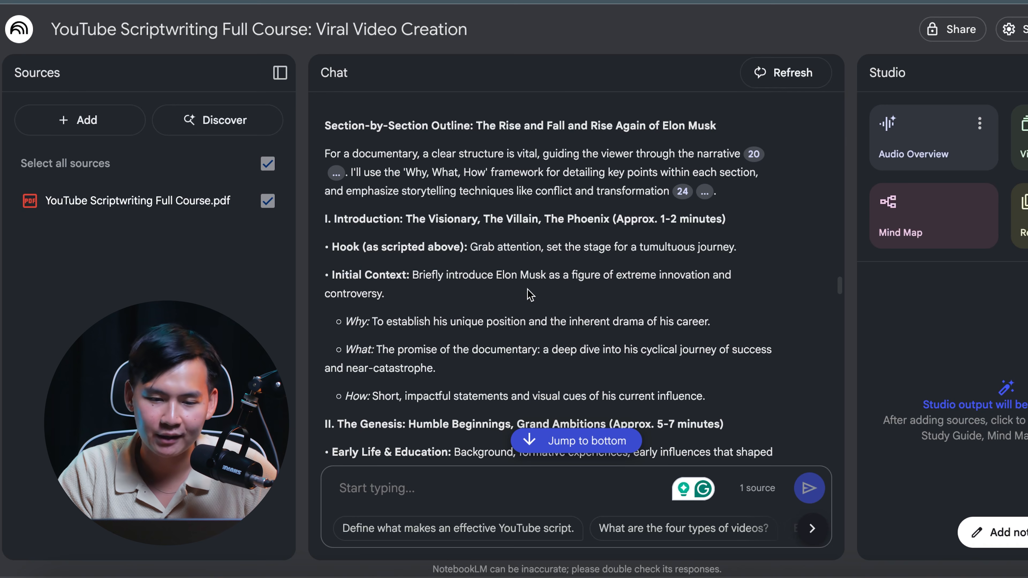
scroll(527, 289, down, 9)
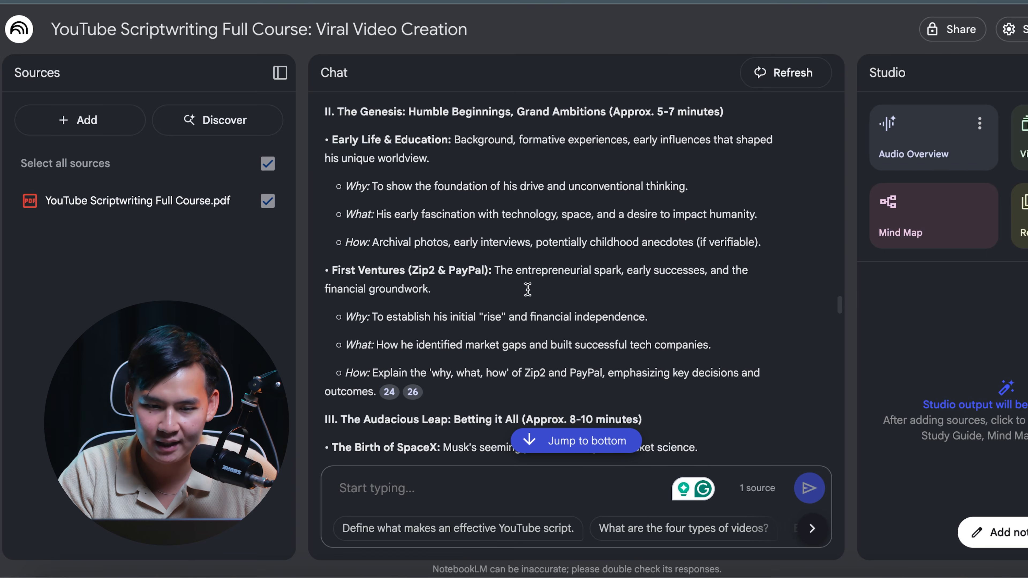
scroll(528, 289, down, 12)
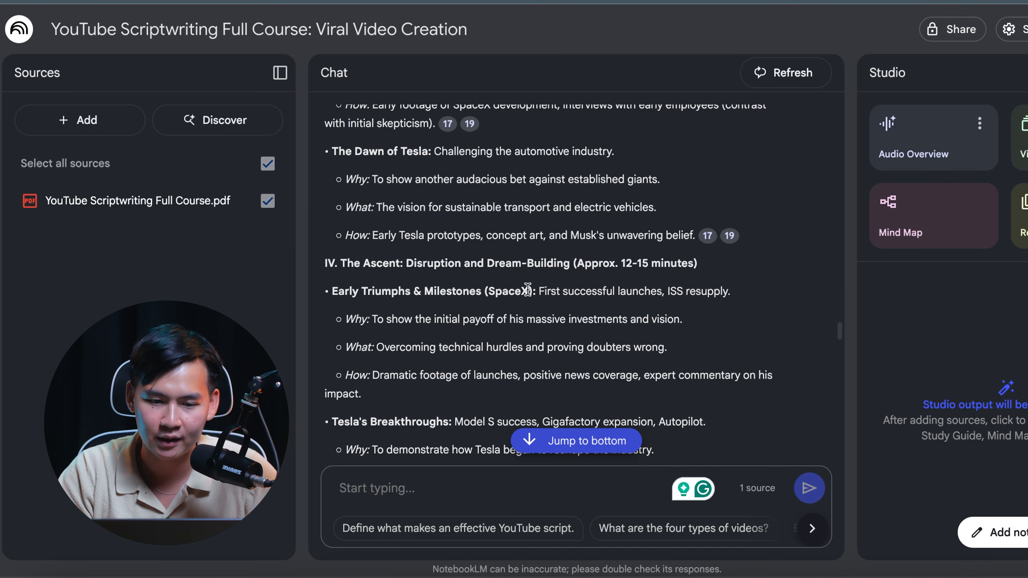
scroll(527, 289, down, 10)
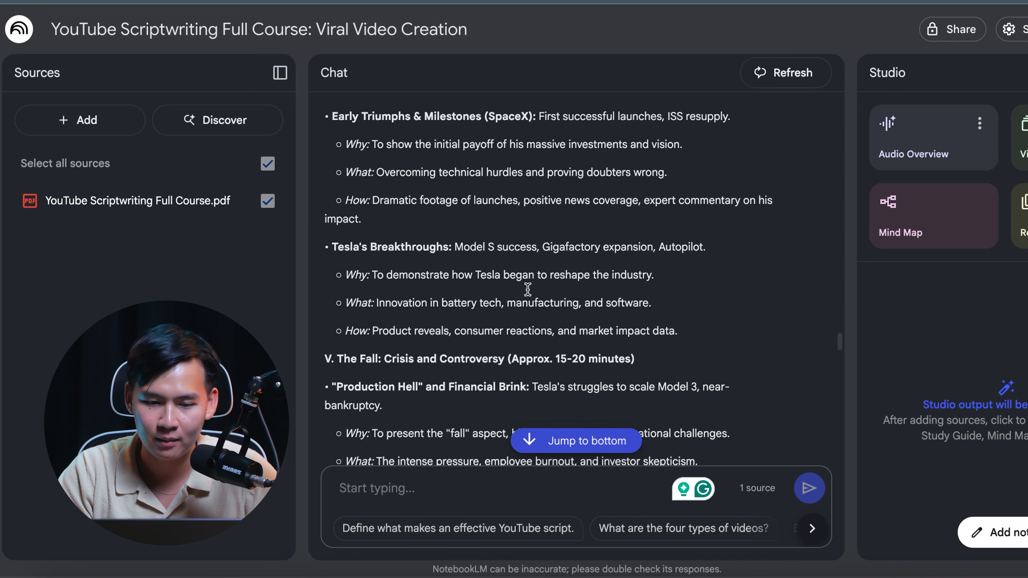
scroll(528, 289, down, 10)
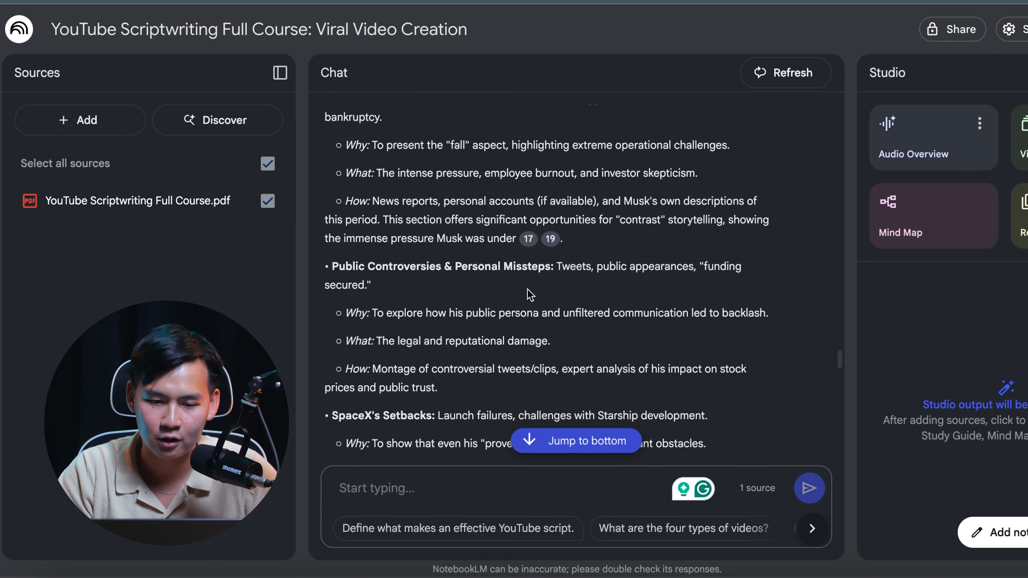
scroll(528, 289, down, 10)
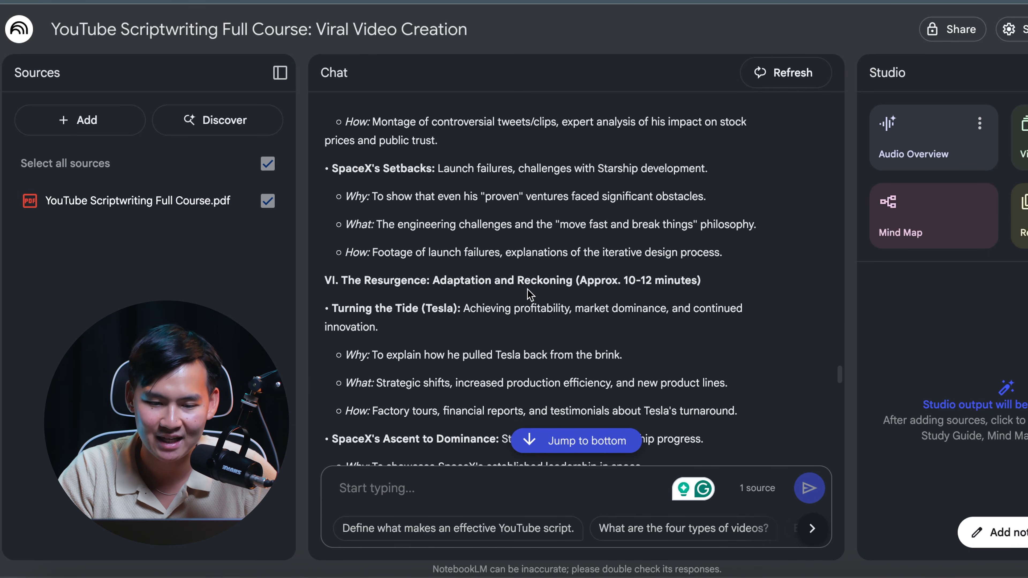
scroll(527, 289, down, 10)
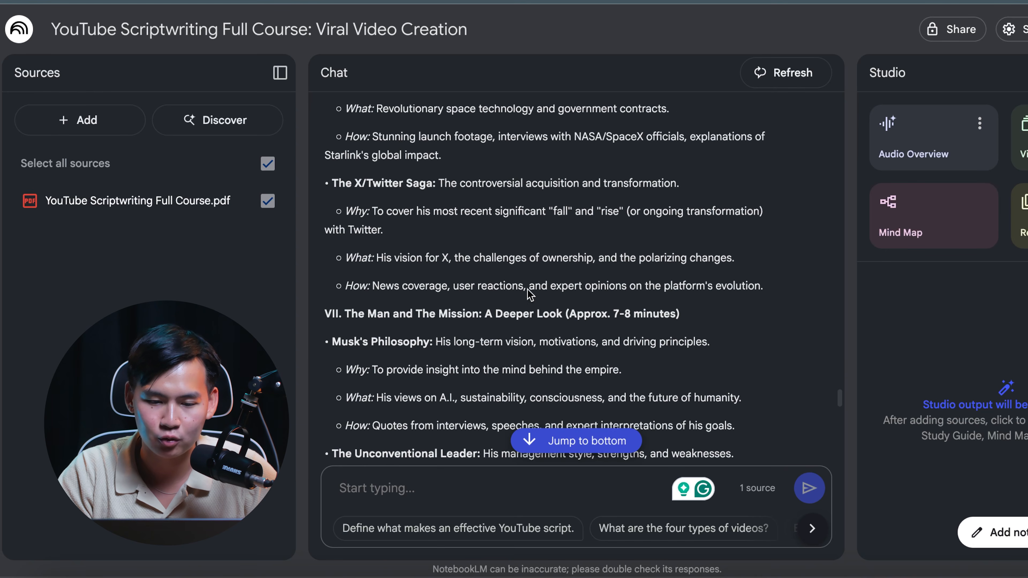
scroll(527, 289, down, 10)
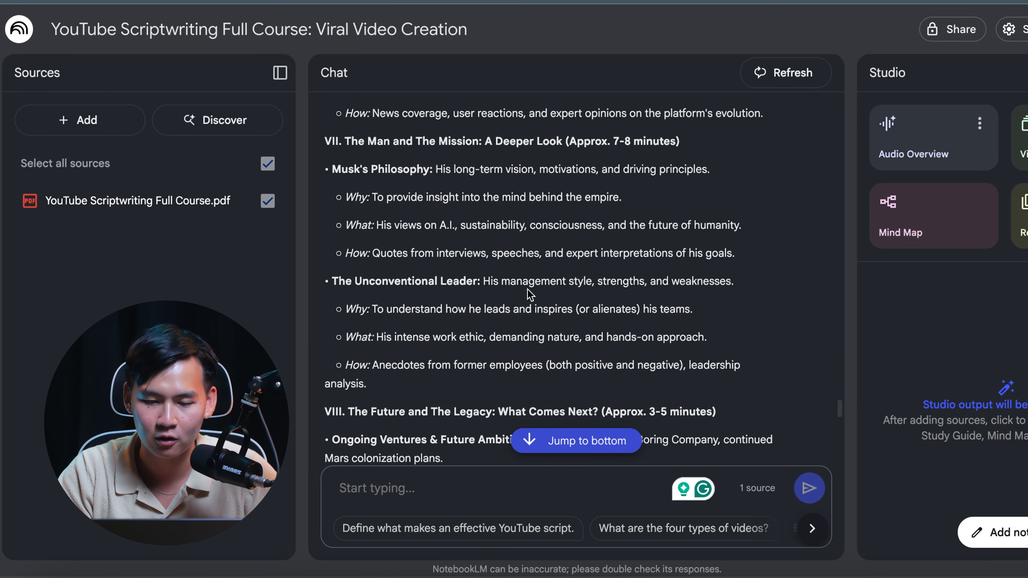
scroll(528, 289, down, 7)
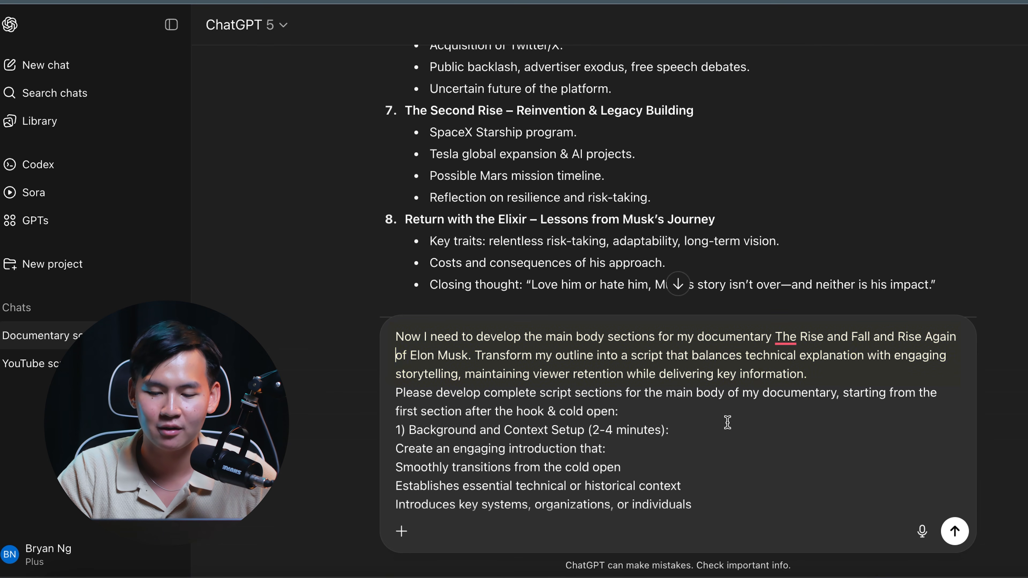
Switch to ChatGPT, check the prompt for developing the Elon Musk documentary's main body sections, and submit it.
scroll(724, 429, down, 8)
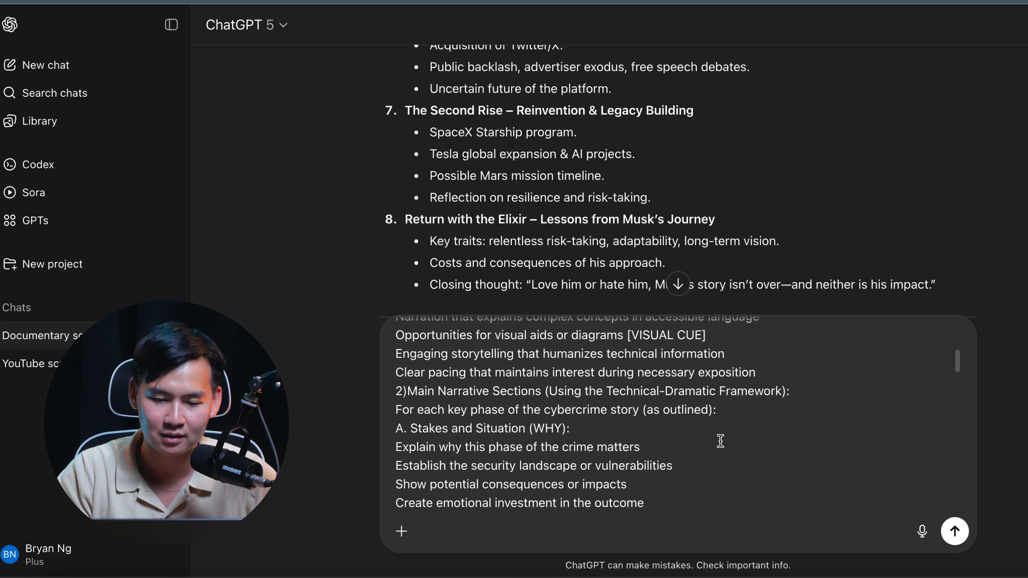
scroll(723, 408, down, 4)
scroll(751, 410, down, 6)
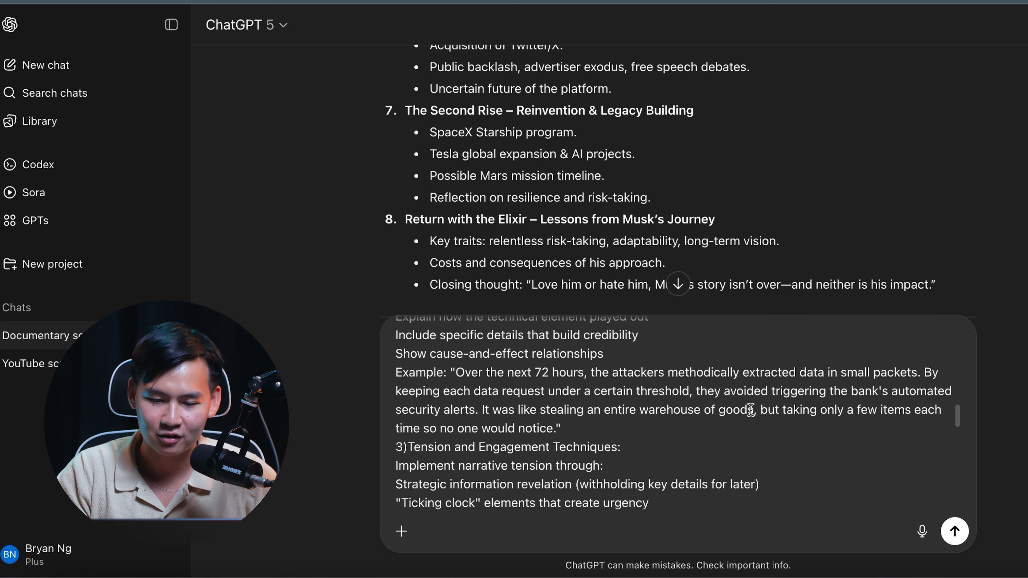
scroll(751, 410, down, 3)
scroll(750, 410, down, 5)
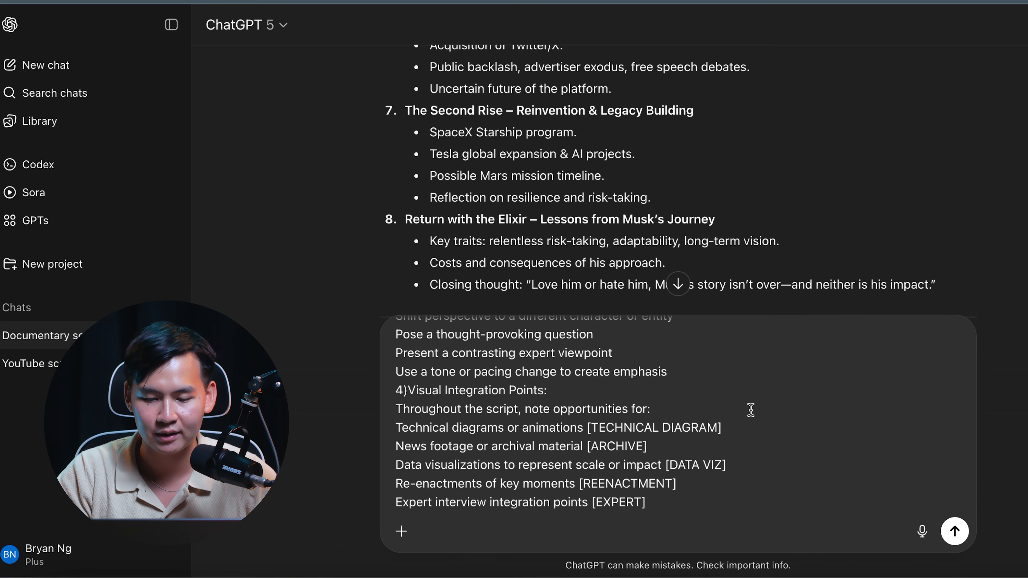
scroll(750, 410, down, 10)
key(Return)
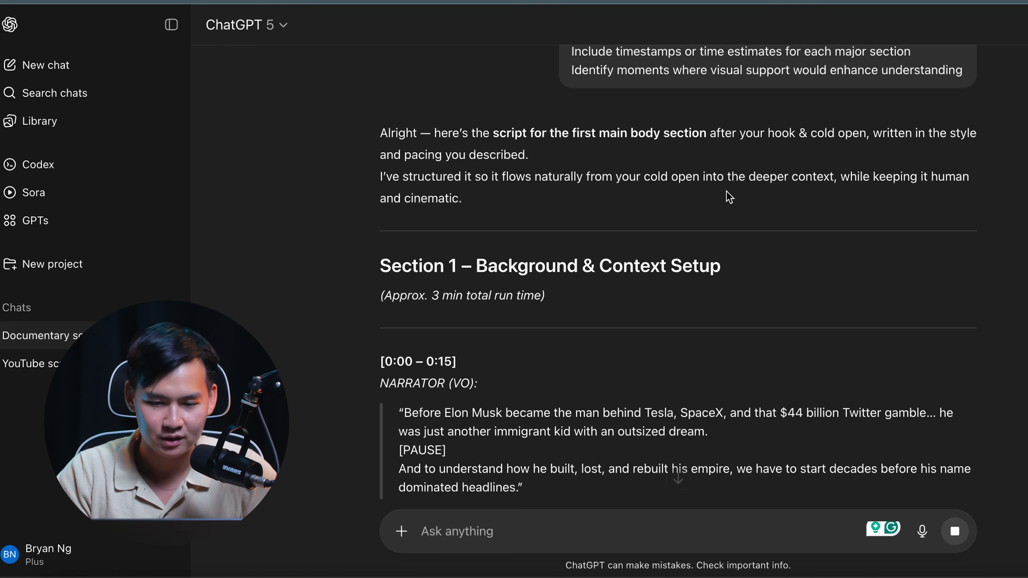
Read ChatGPT's Section 1 – Background & Context Setup script, examining its timestamps, narrator lines, visual cues, Stakes & Situation and Tension Setup.
scroll(728, 198, down, 4)
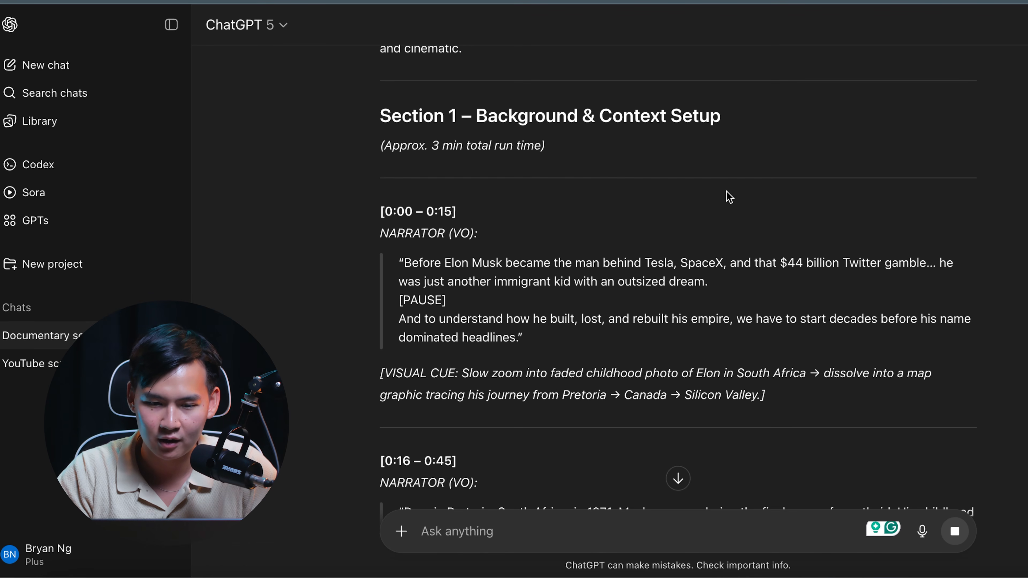
drag(392, 230, 472, 230)
click(472, 230)
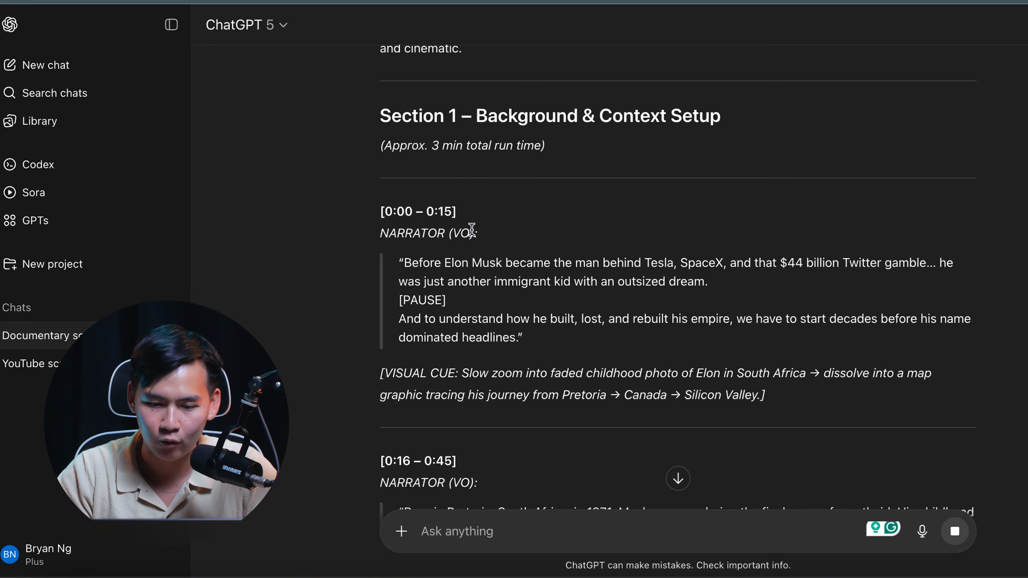
scroll(472, 230, down, 3)
double_click(387, 289)
click(396, 298)
scroll(396, 298, down, 15)
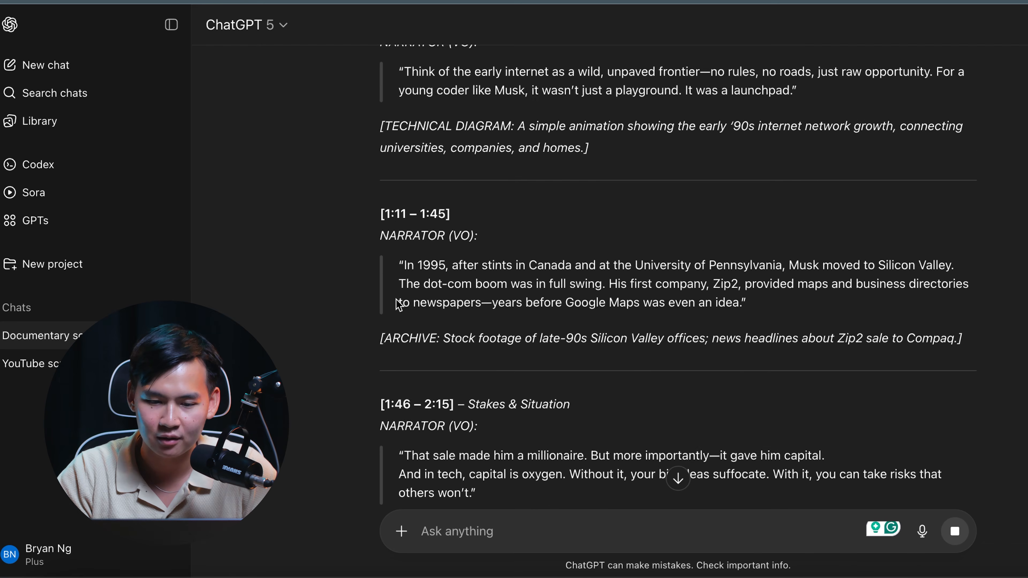
scroll(398, 304, down, 15)
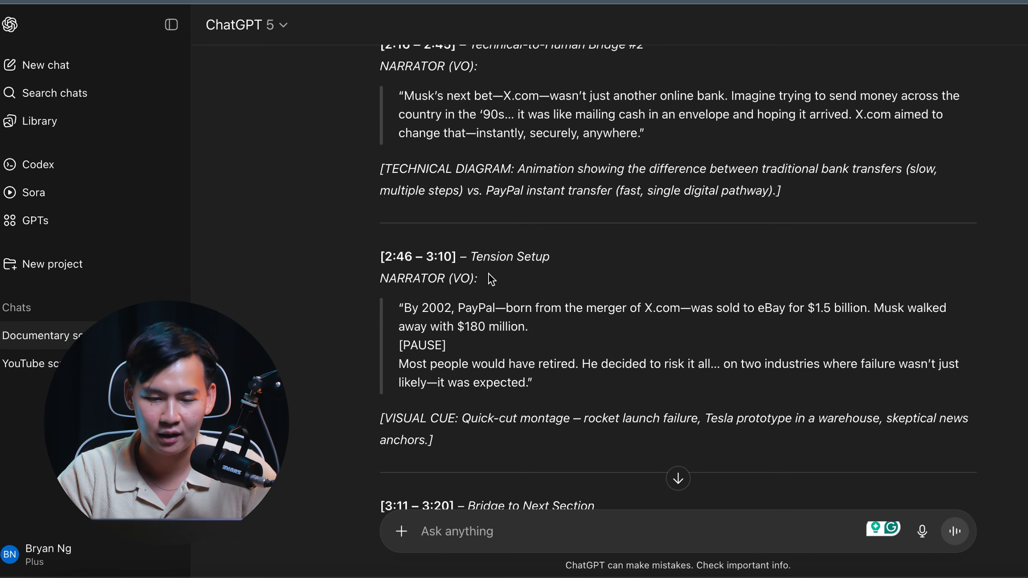
scroll(492, 280, down, 5)
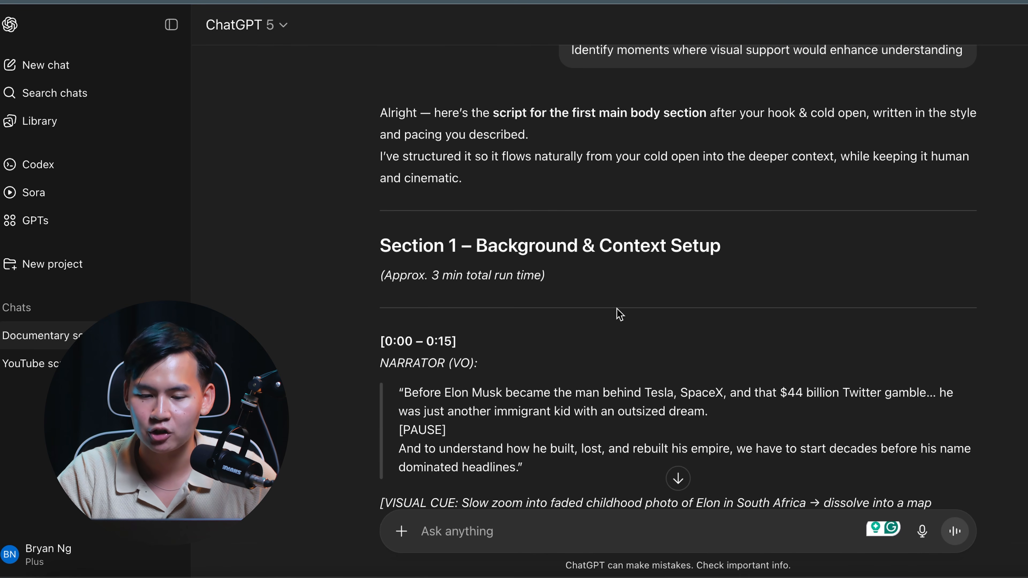
scroll(620, 314, down, 10)
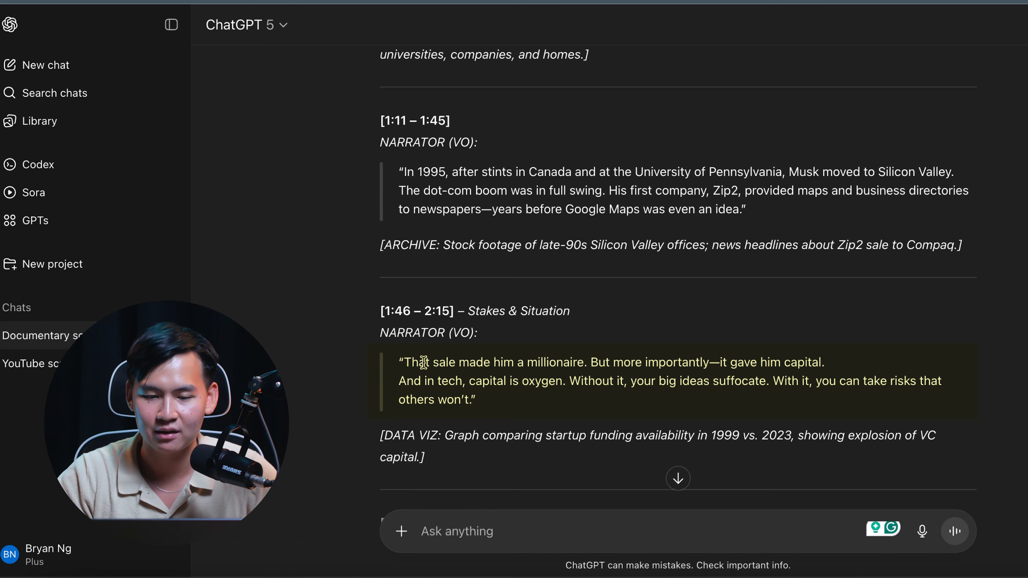
scroll(743, 380, down, 5)
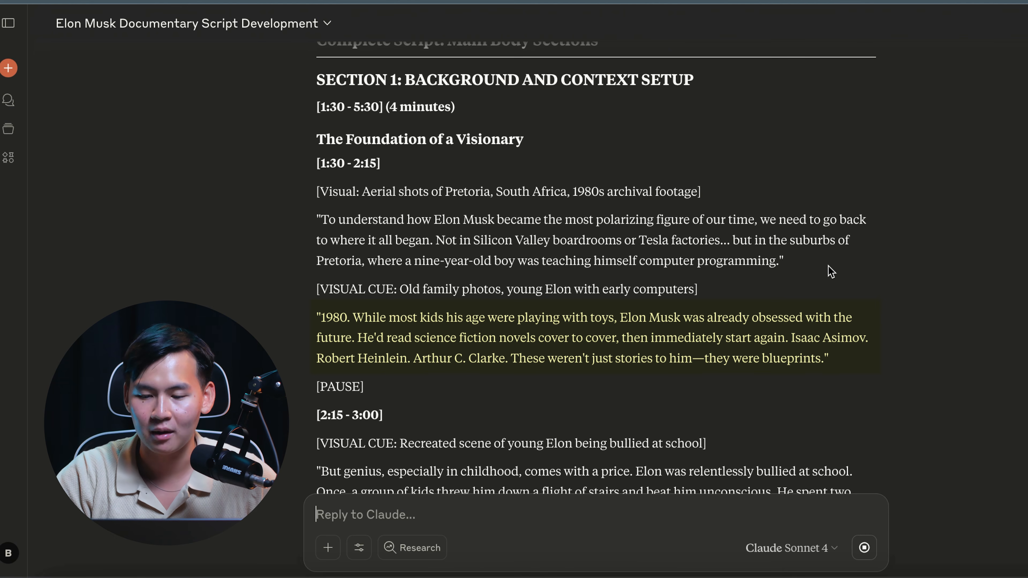
Switch to Claude and read its main body script from Section 1: Background and Context Setup through Human Impact and Transition.
scroll(769, 291, down, 3)
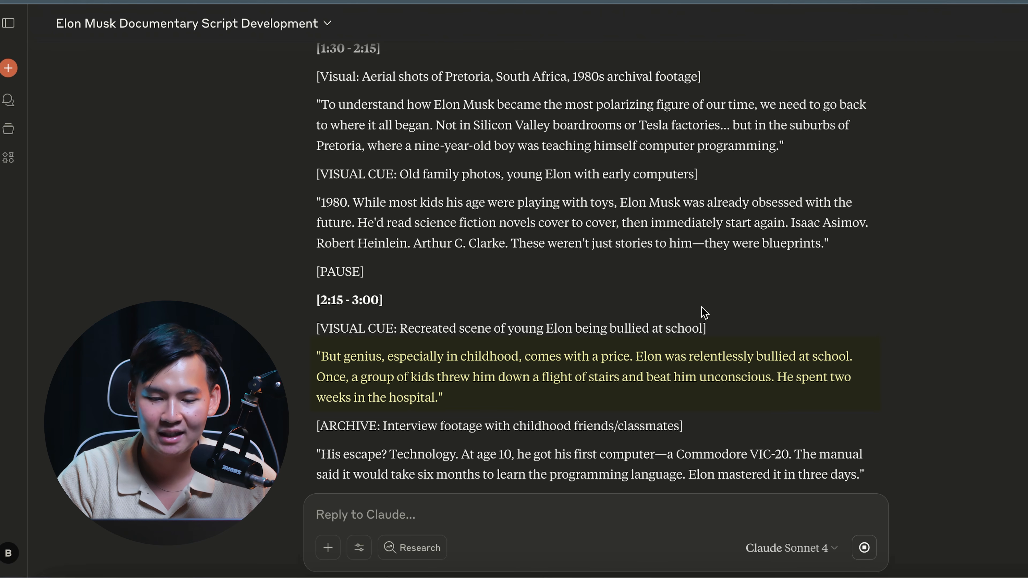
scroll(855, 356, up, 2)
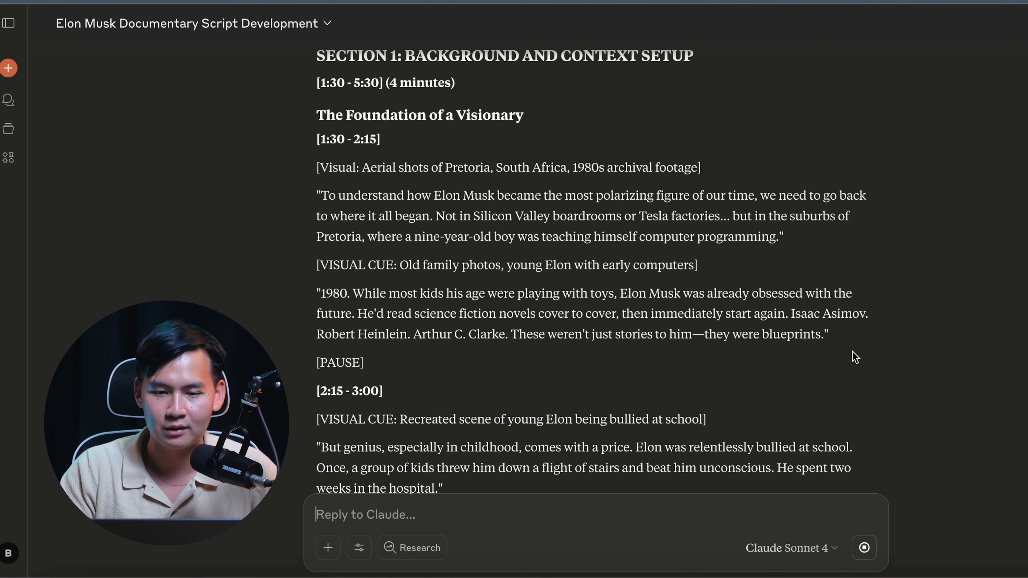
scroll(852, 352, down, 20)
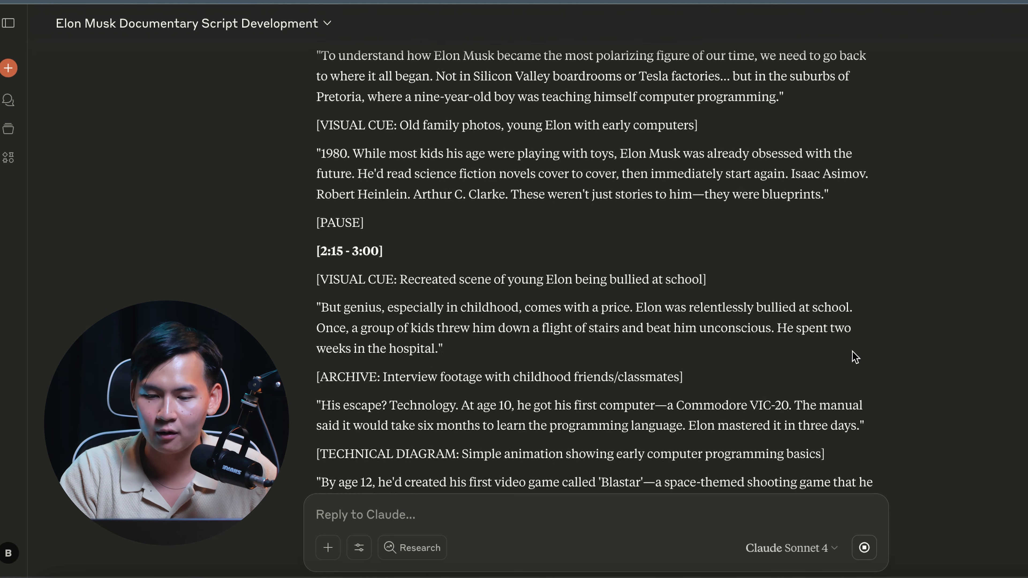
scroll(851, 351, down, 20)
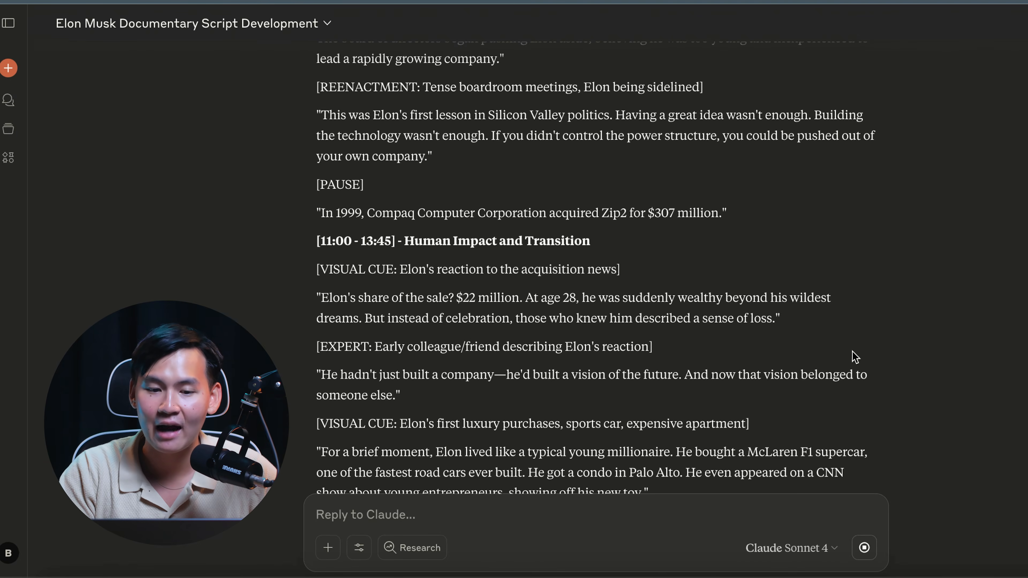
scroll(852, 351, down, 8)
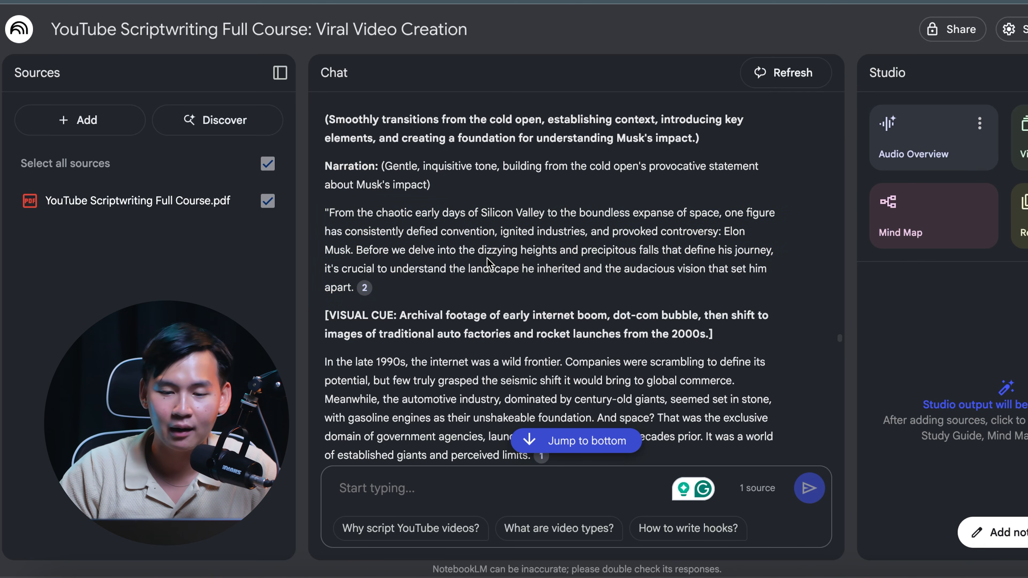
Switch to NotebookLM and examine the opening narration and visual cue of its background and context section.
drag(376, 213, 326, 214)
click(324, 296)
click(326, 215)
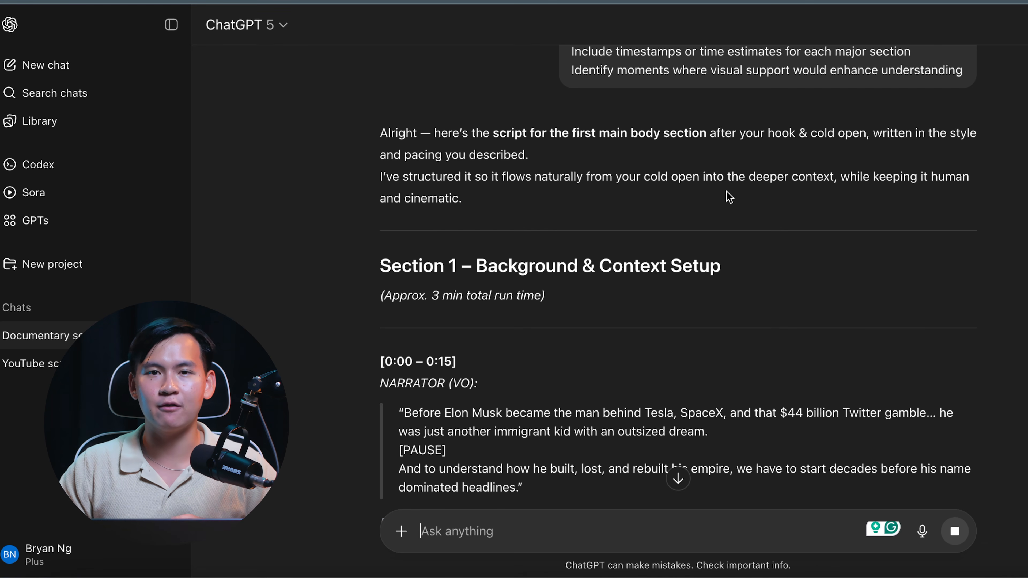
Return to ChatGPT and revisit the opening timestamped narration of Section 1, up to Technical-to-Human Bridge #1.
scroll(729, 197, down, 3)
scroll(729, 198, down, 1)
drag(381, 233, 472, 230)
scroll(453, 251, down, 3)
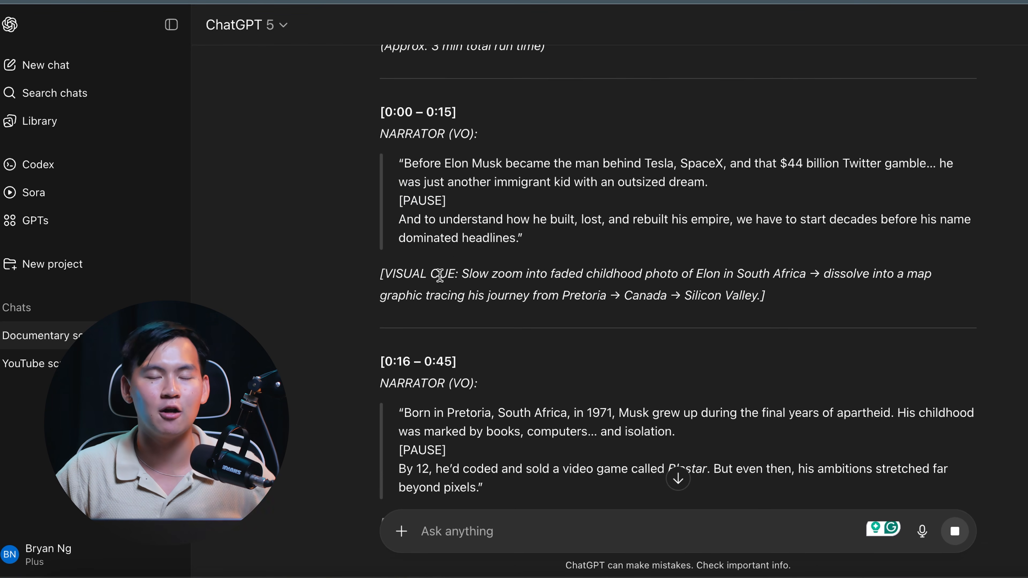
scroll(396, 300, down, 12)
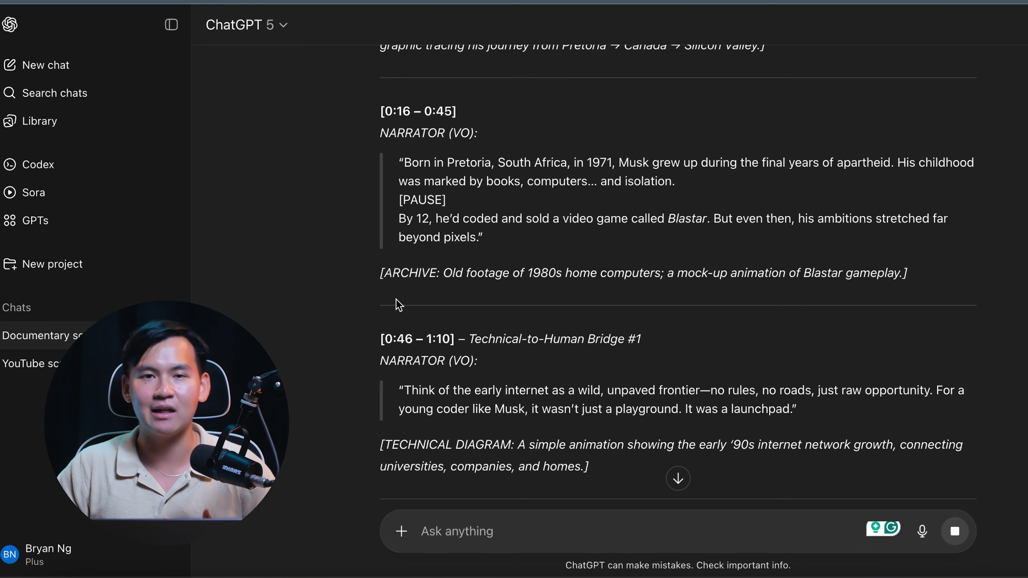